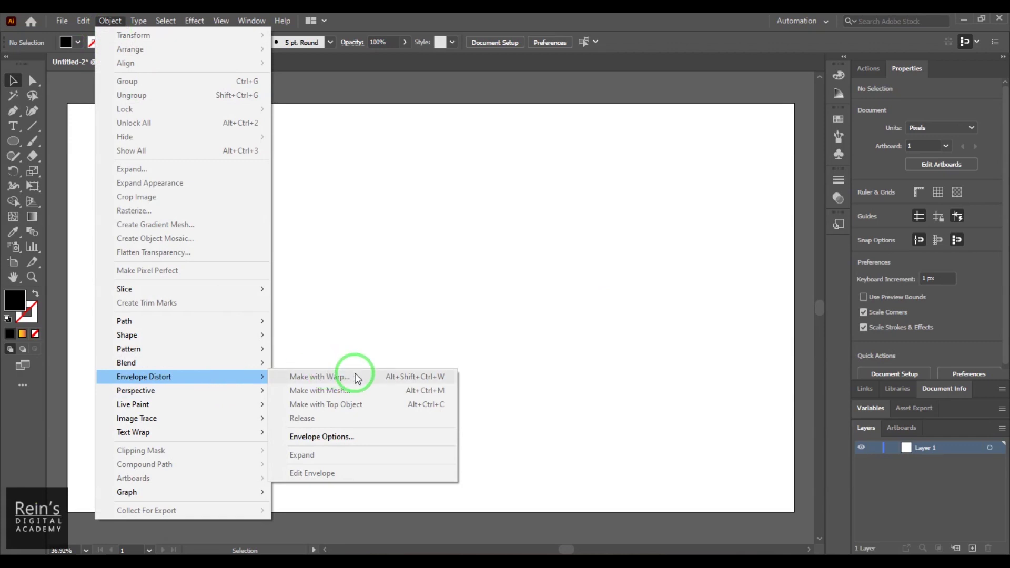
Draw a black five-pointed star about 666 px wide on the artboard, left of centre.
left_click(562, 206)
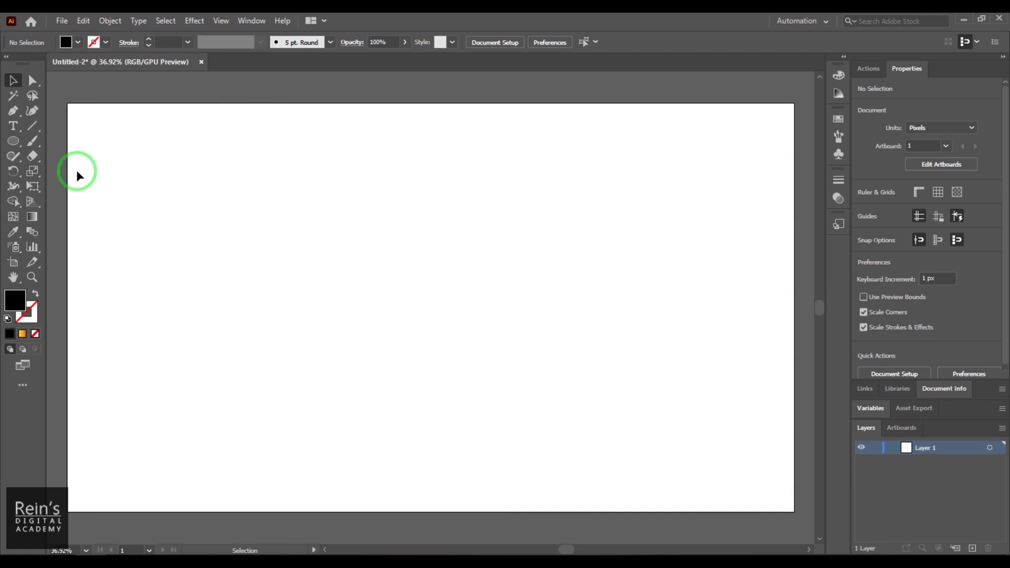
left_click_drag(17, 140, 99, 201)
left_click_drag(244, 229, 367, 283)
left_click(14, 80)
left_click_drag(275, 253, 353, 345)
Draw a hexagon about 463 px wide to the right of the star and fill it with magenta.
left_click_drag(14, 141, 113, 187)
left_click_drag(507, 298, 599, 334)
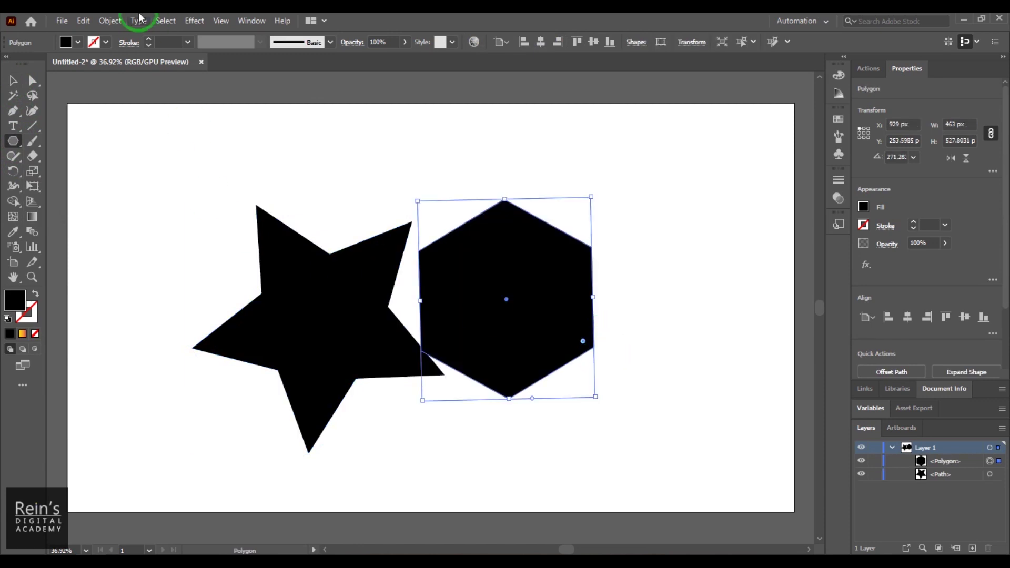
left_click(65, 42)
left_click(90, 65)
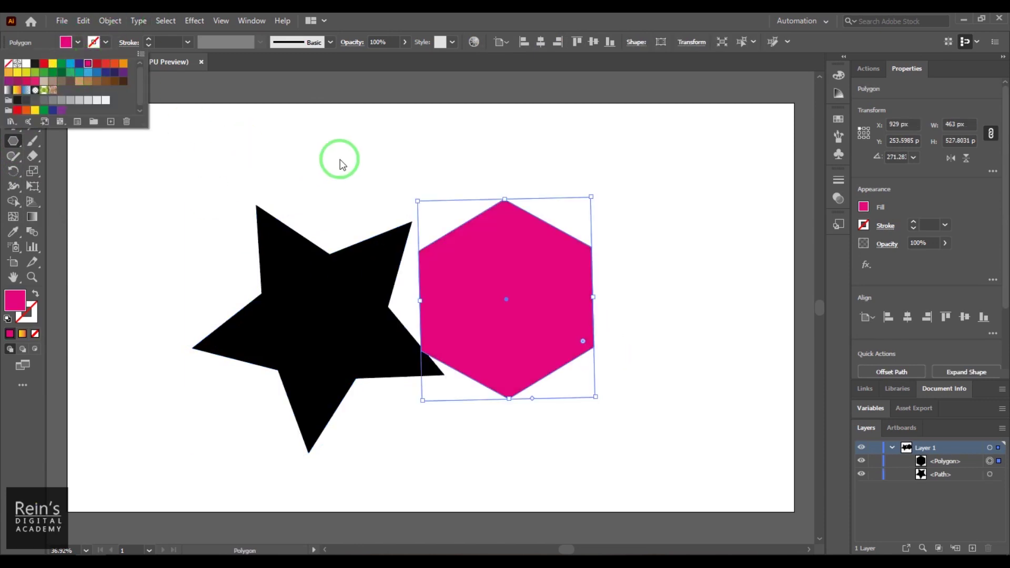
Fill the star with yellow and move the hexagon left so it overlaps the star's right side.
left_click(349, 307)
left_click(534, 313)
left_click(14, 83)
left_click(309, 277)
left_click(66, 42)
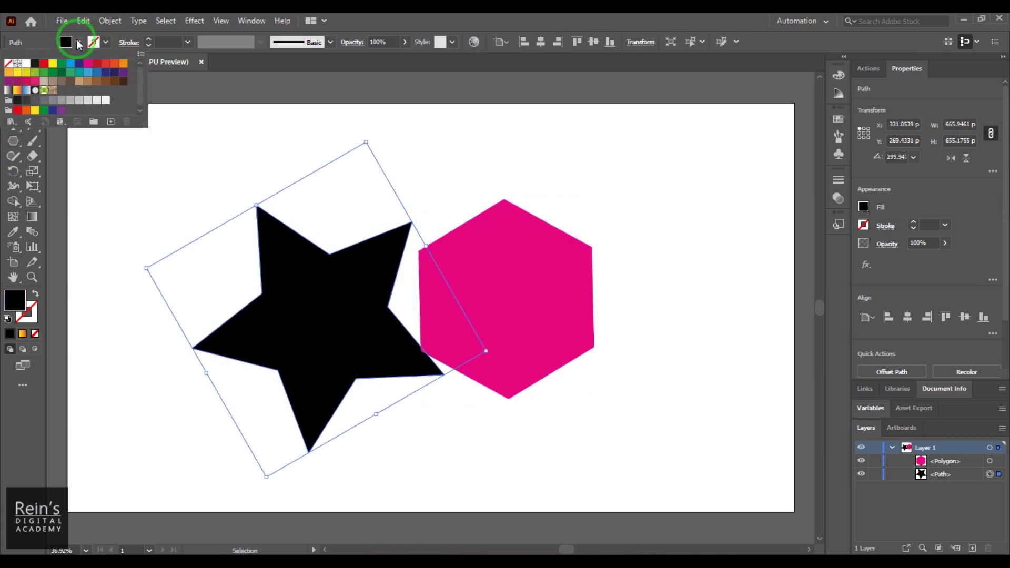
left_click(47, 70)
left_click(586, 376)
left_click_drag(543, 317, 501, 322)
left_click(651, 336)
Start an Envelope Distort Make with Warp on the star and hexagon together.
left_click_drag(233, 203, 695, 356)
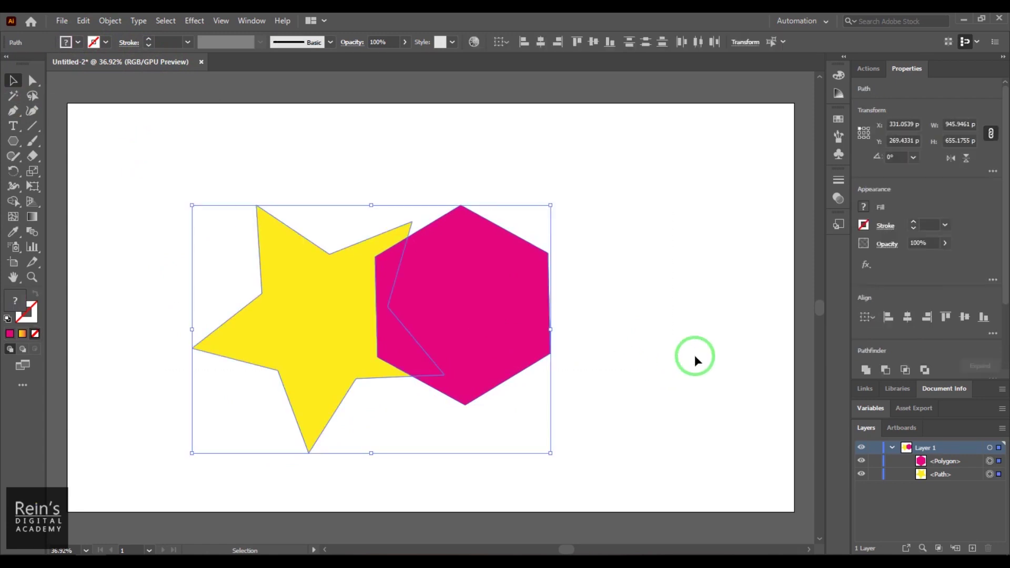
left_click(110, 20)
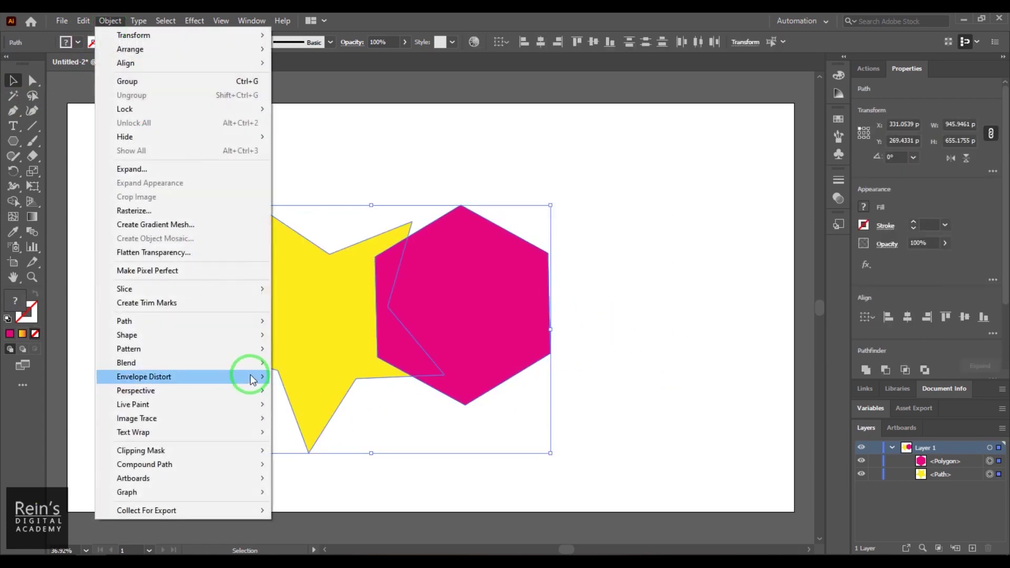
mouse_move(258, 377)
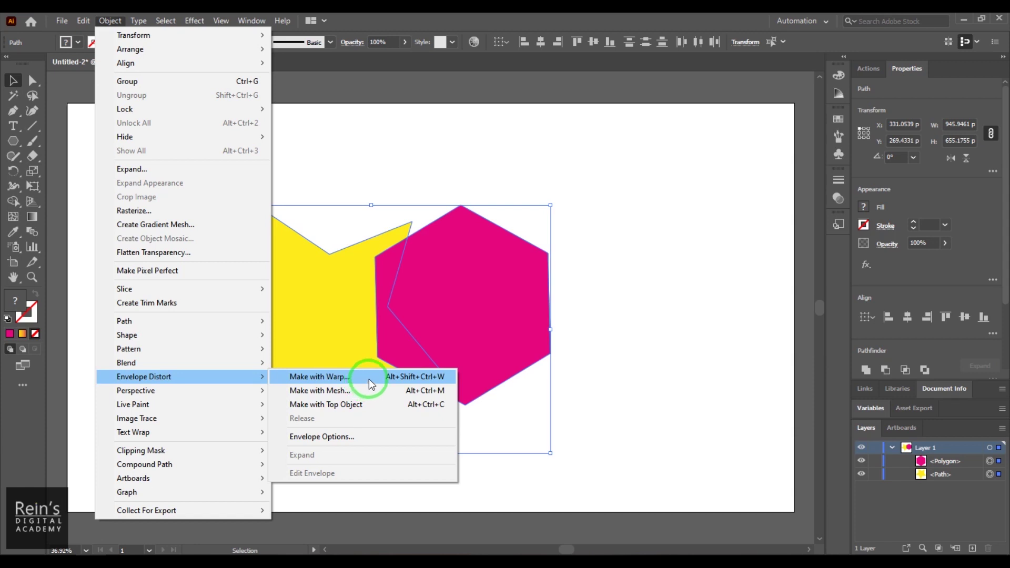
left_click(369, 378)
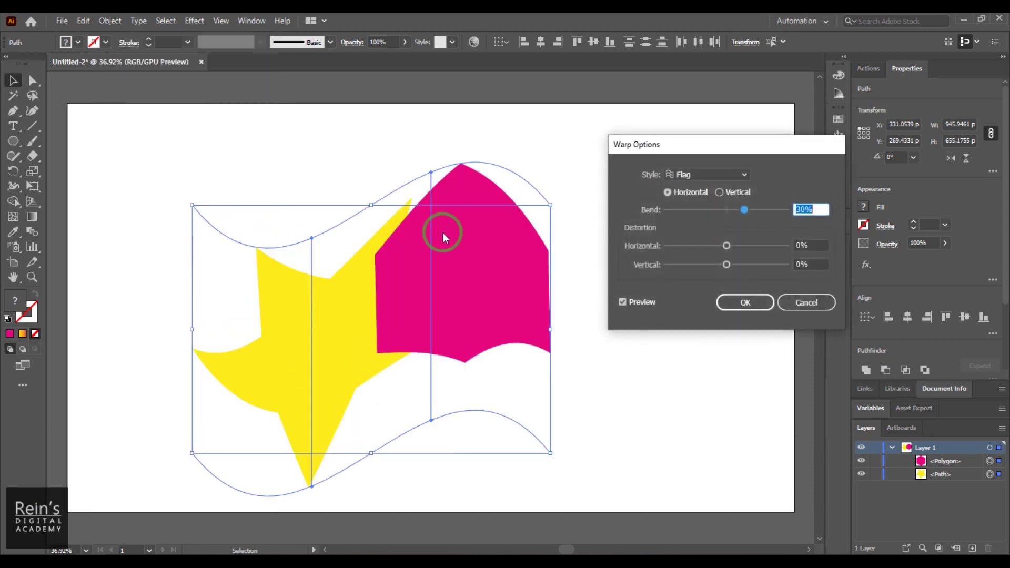
left_click_drag(729, 147, 638, 135)
Preview the Arc, Arc Upper, Wave, Rise and Shell Upper warp styles on the two shapes.
left_click(631, 165)
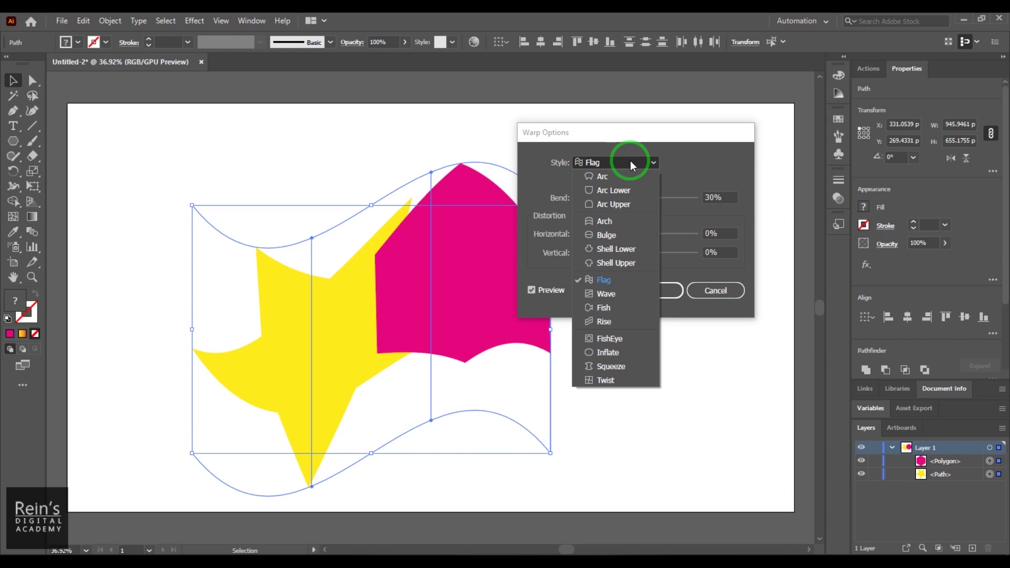
left_click(623, 177)
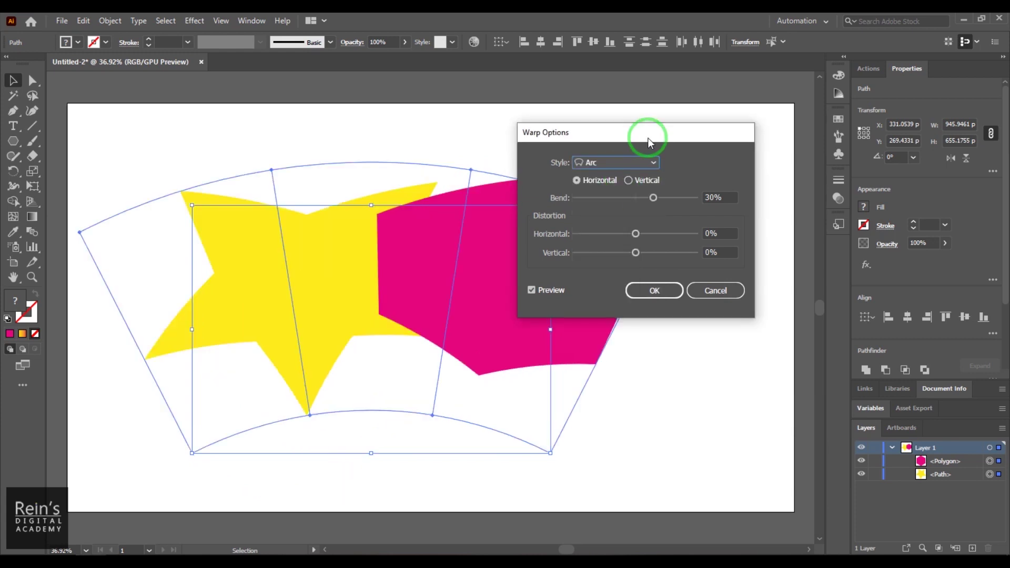
left_click_drag(648, 137, 681, 132)
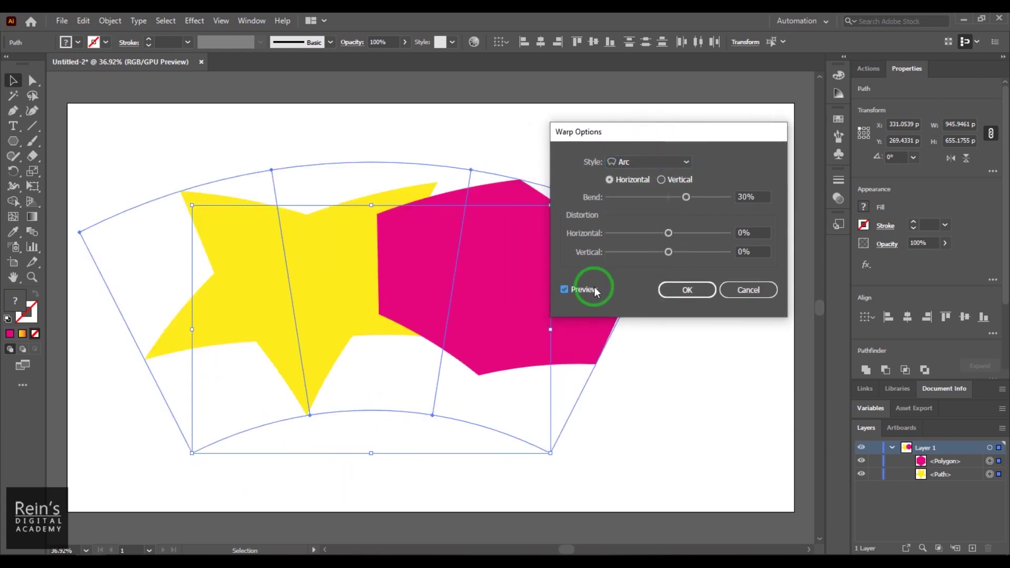
left_click(649, 162)
left_click(648, 200)
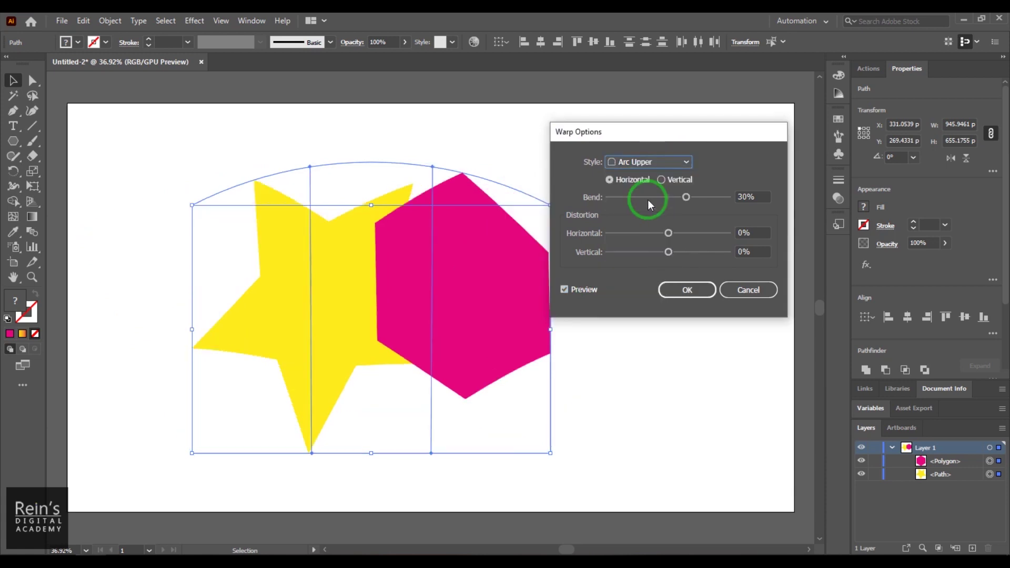
left_click(667, 162)
left_click(643, 289)
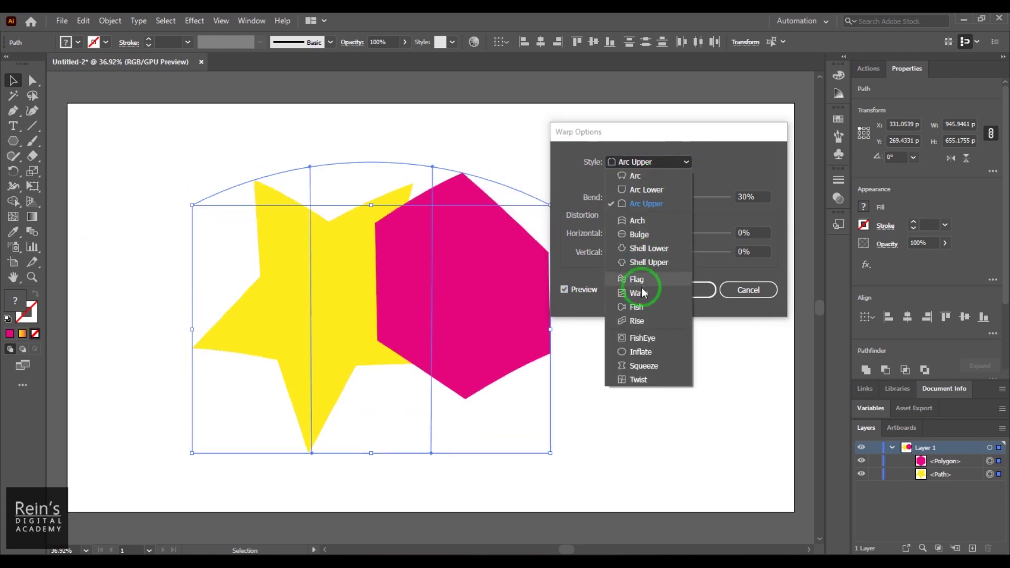
left_click(672, 164)
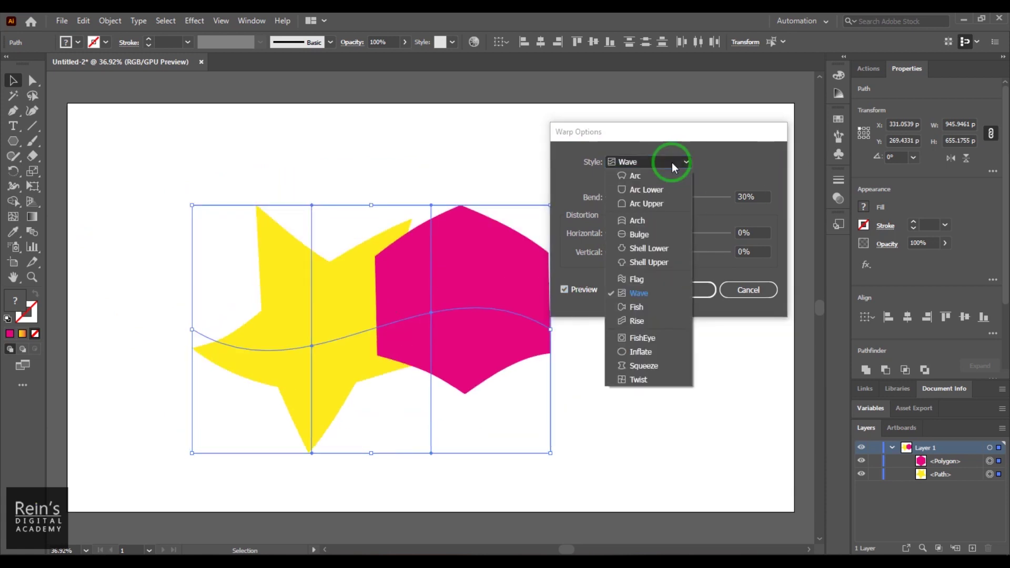
left_click(651, 315)
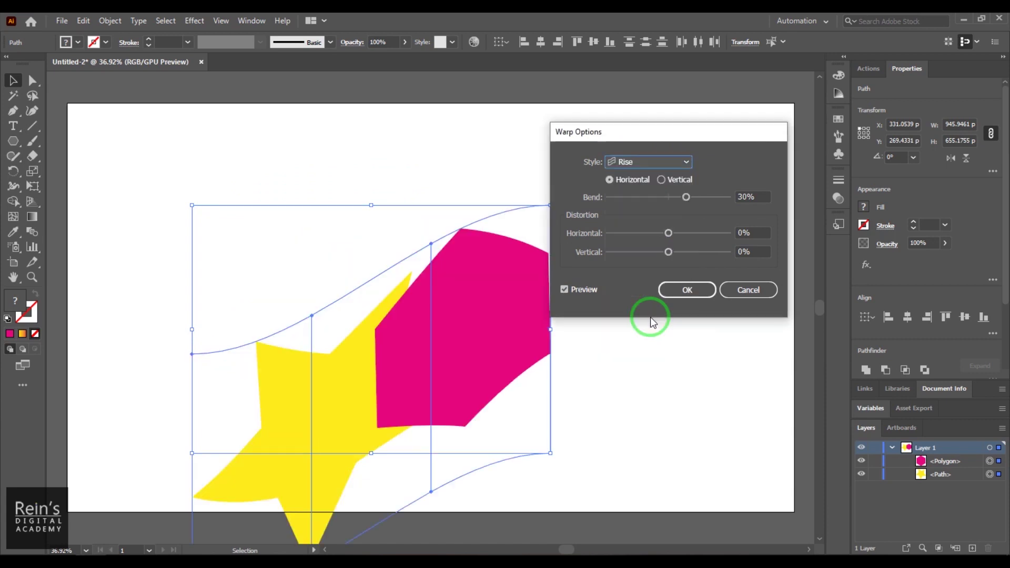
left_click(675, 163)
left_click(656, 260)
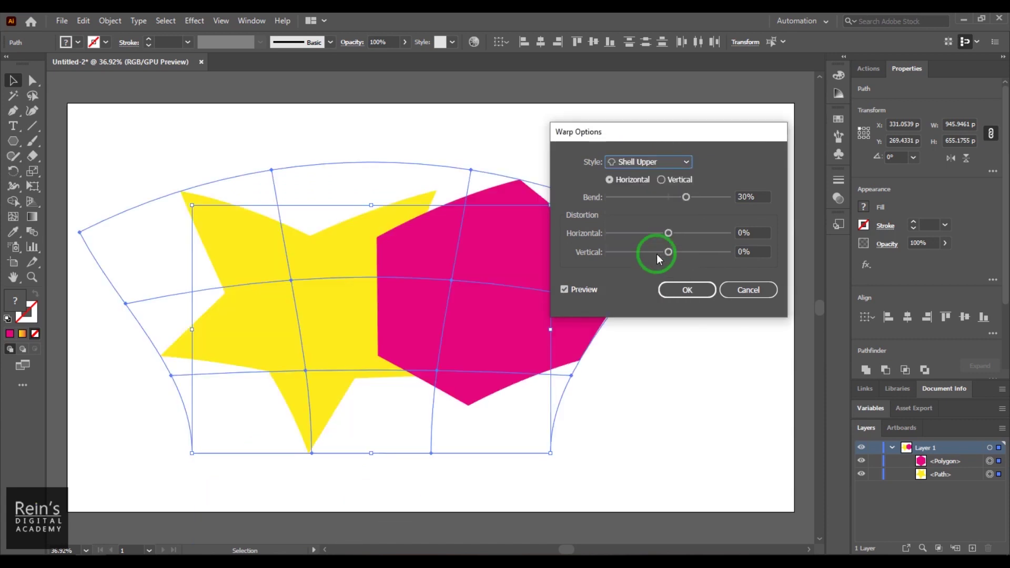
Apply the Bulge warp style with 58% bend, 35% horizontal distortion and -13% vertical distortion.
left_click(677, 164)
left_click(647, 237)
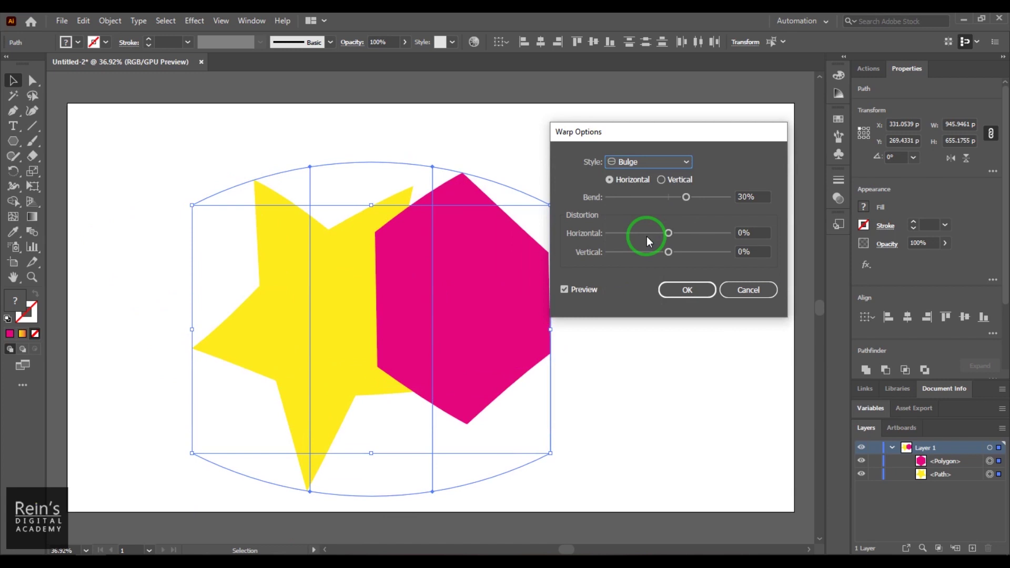
left_click_drag(691, 197, 704, 202)
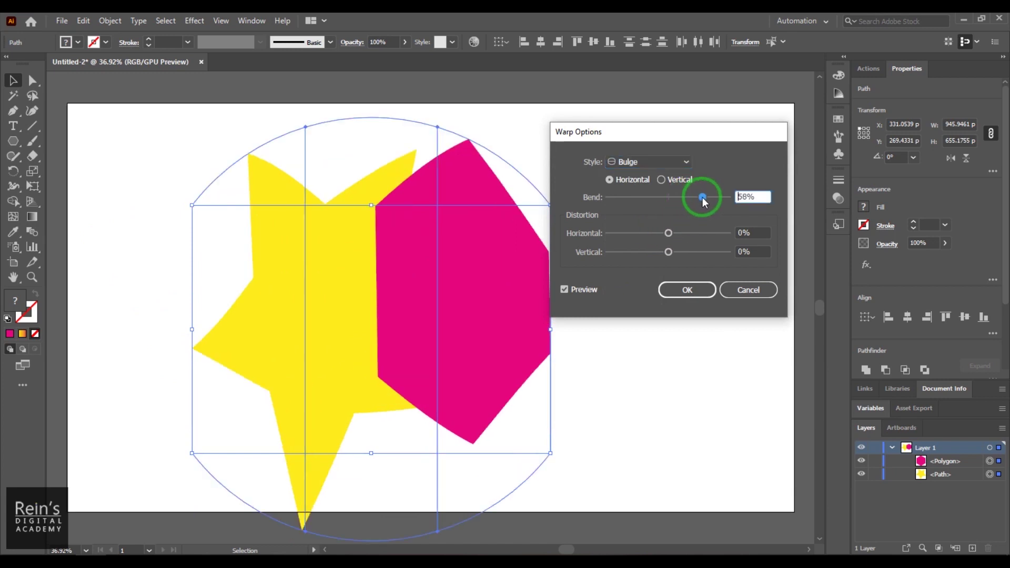
left_click_drag(668, 233, 662, 254)
left_click(688, 290)
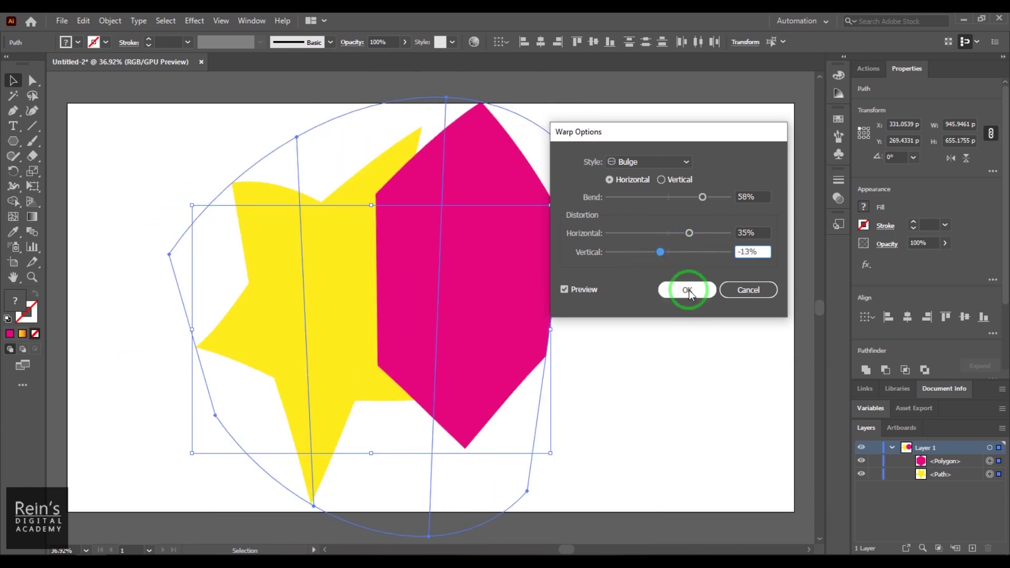
Scale the warped envelope down to about 767 by 832 px and centre it roughly on the artboard.
left_click(680, 324)
left_click_drag(481, 293, 545, 299)
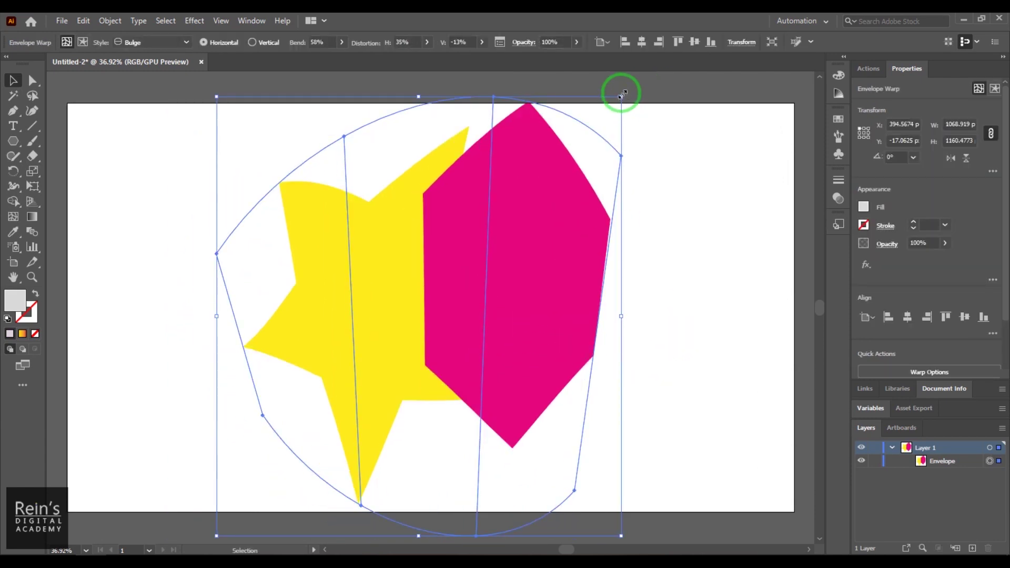
left_click_drag(621, 94, 507, 221)
left_click_drag(466, 283, 512, 231)
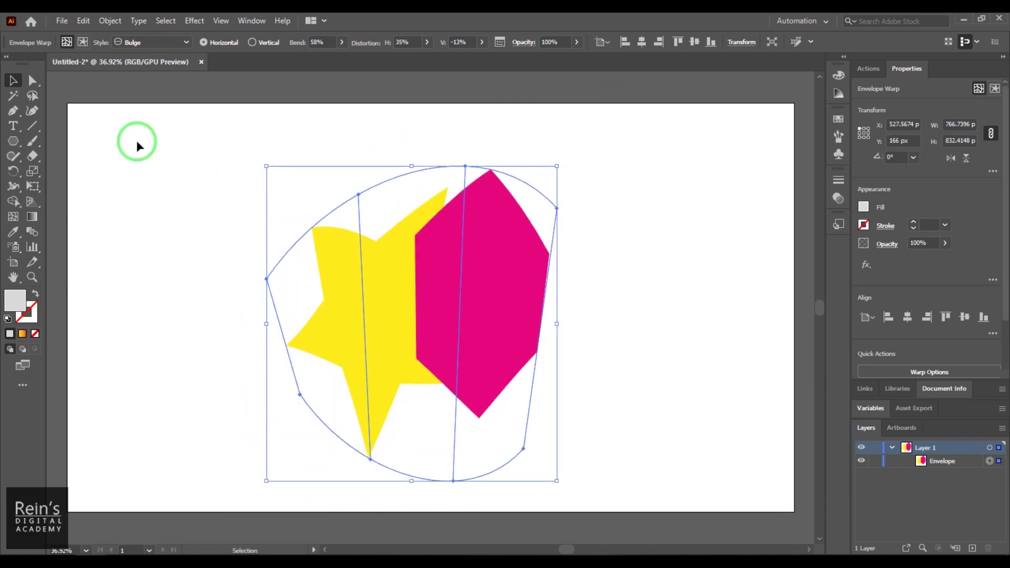
Reshape the envelope's upper edge with Direct Selection, raising the left mesh point, lowering the middle one and adjusting its handle.
left_click_drag(32, 81, 83, 87)
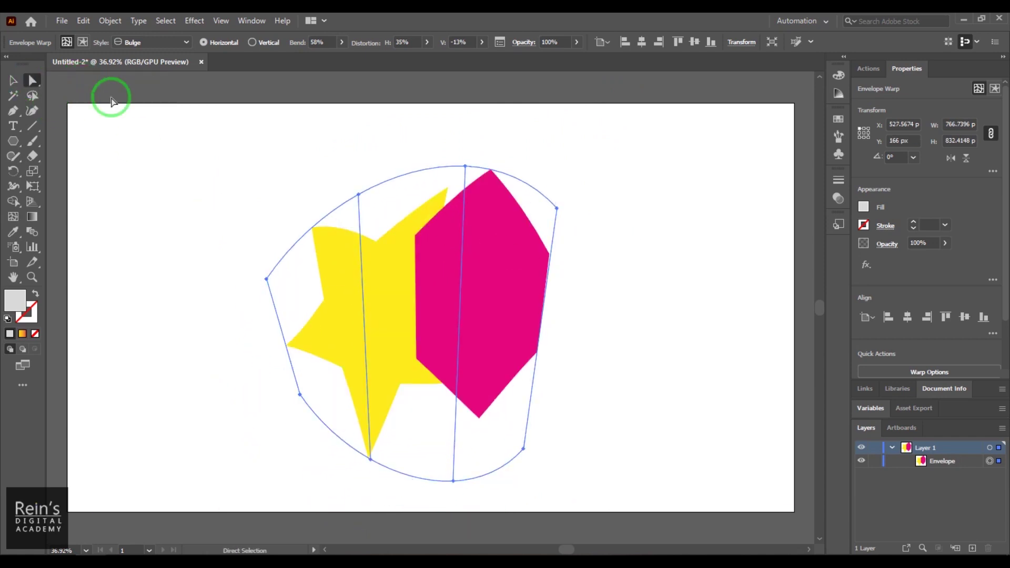
left_click(267, 279)
left_click_drag(360, 206, 287, 137)
left_click_drag(465, 167, 431, 158)
left_click(431, 217)
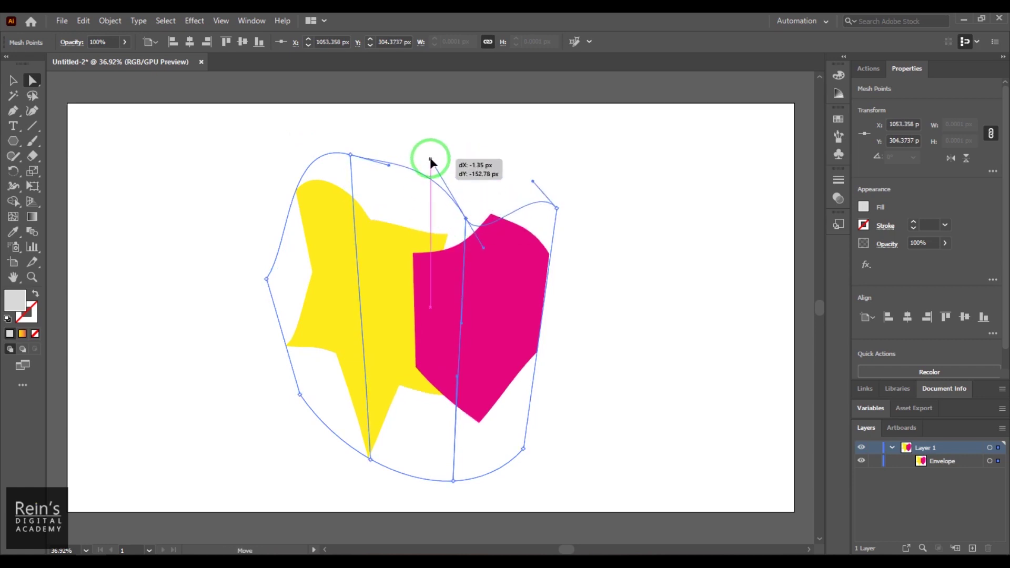
Adjust both direction handles of the envelope's upper-right mesh point to raise the top curve and bow the right edge inward.
left_click_drag(533, 181, 543, 147)
left_click(558, 209)
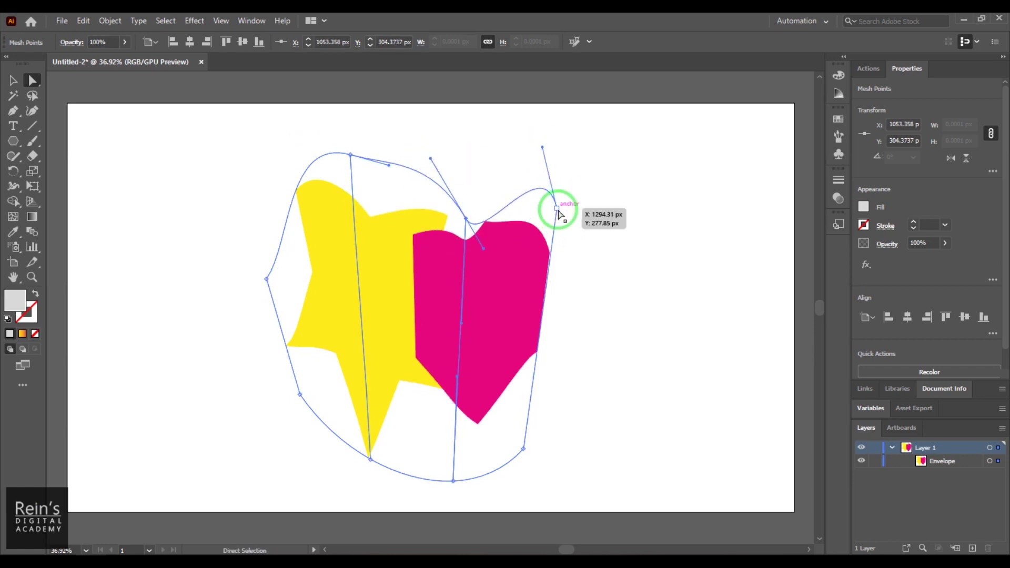
left_click_drag(547, 289, 494, 293)
left_click(11, 83)
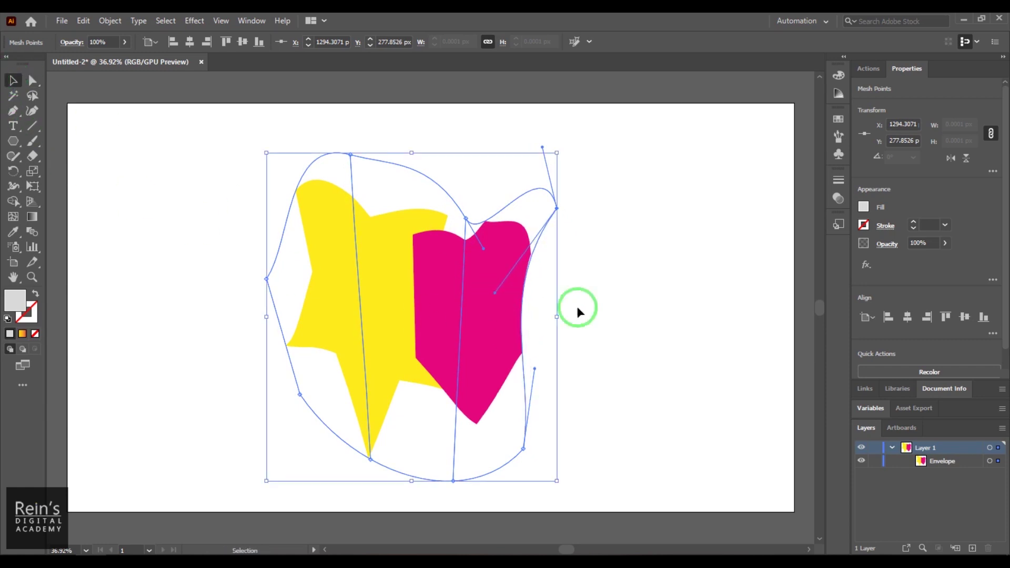
left_click(632, 327)
Release the envelope distortion and delete the leftover grey mesh shape.
key("ctrl+a")
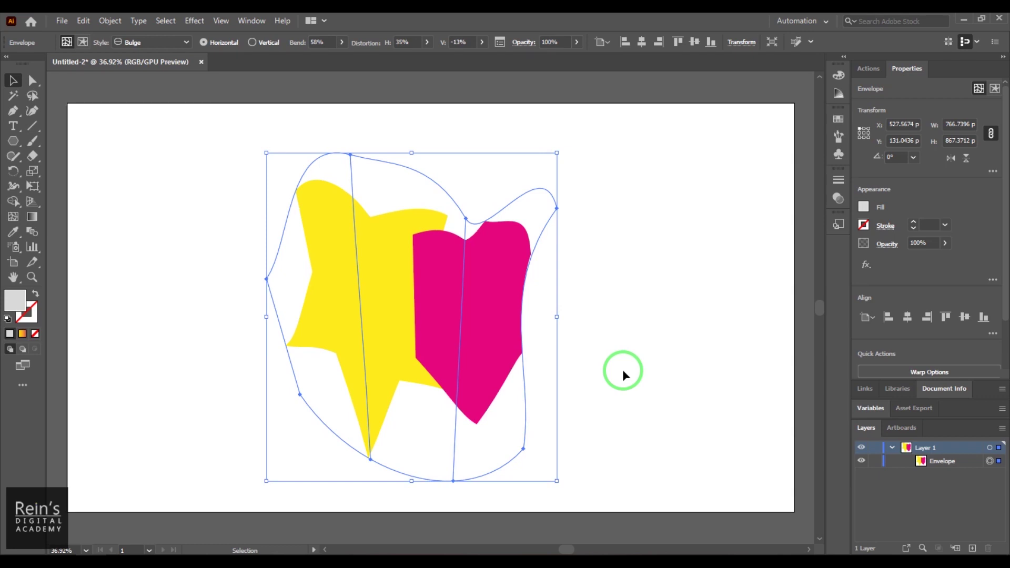
left_click(110, 20)
mouse_move(204, 382)
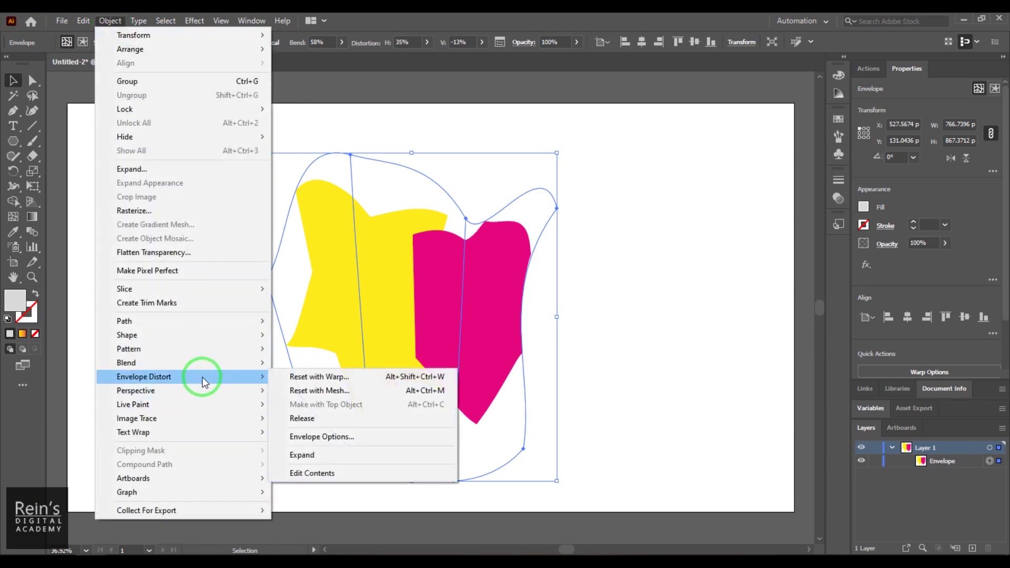
left_click(346, 425)
key("ctrl+shift+a")
left_click_drag(492, 425, 264, 424)
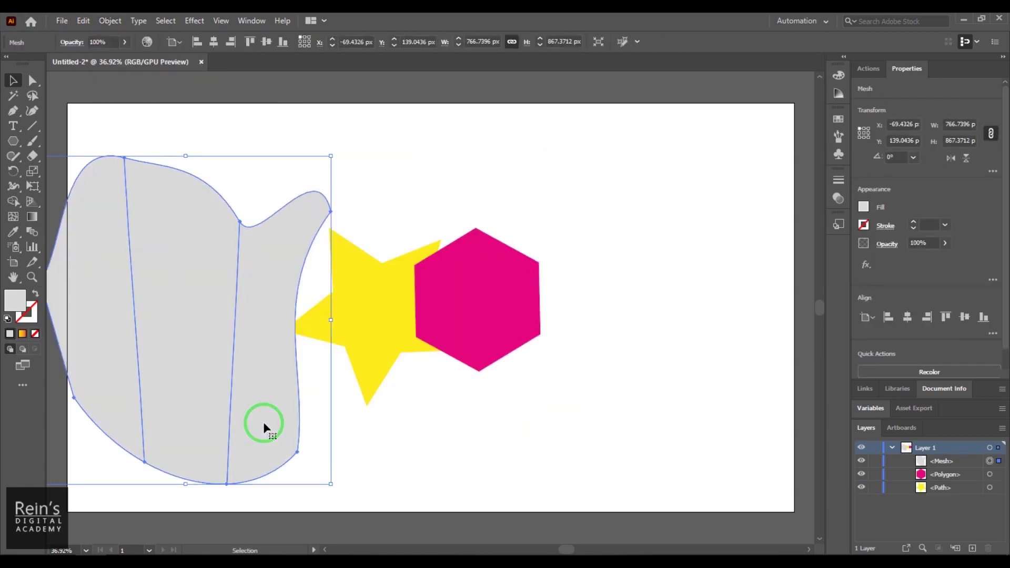
key("Delete")
left_click_drag(247, 196, 613, 456)
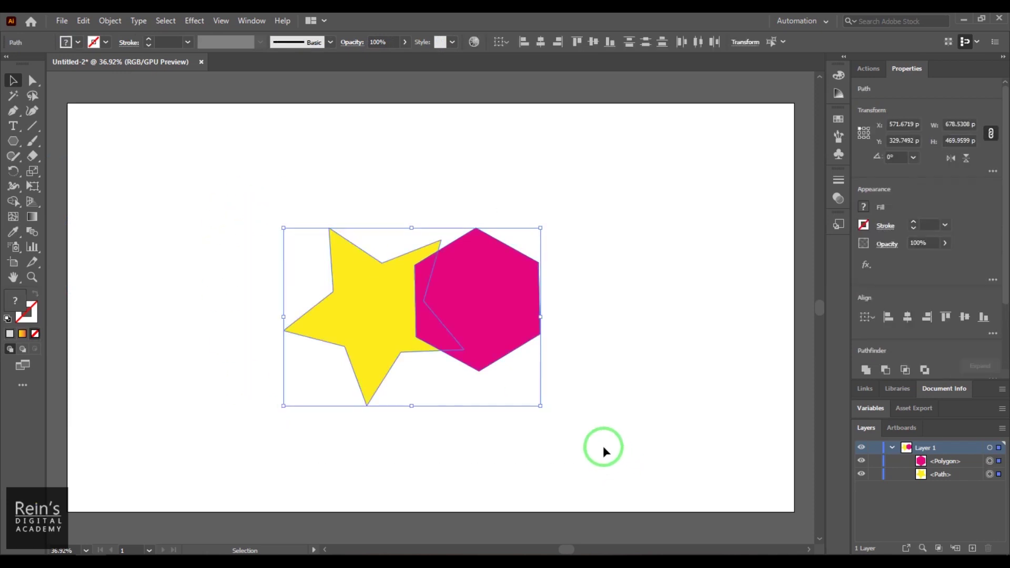
left_click(108, 21)
mouse_move(210, 377)
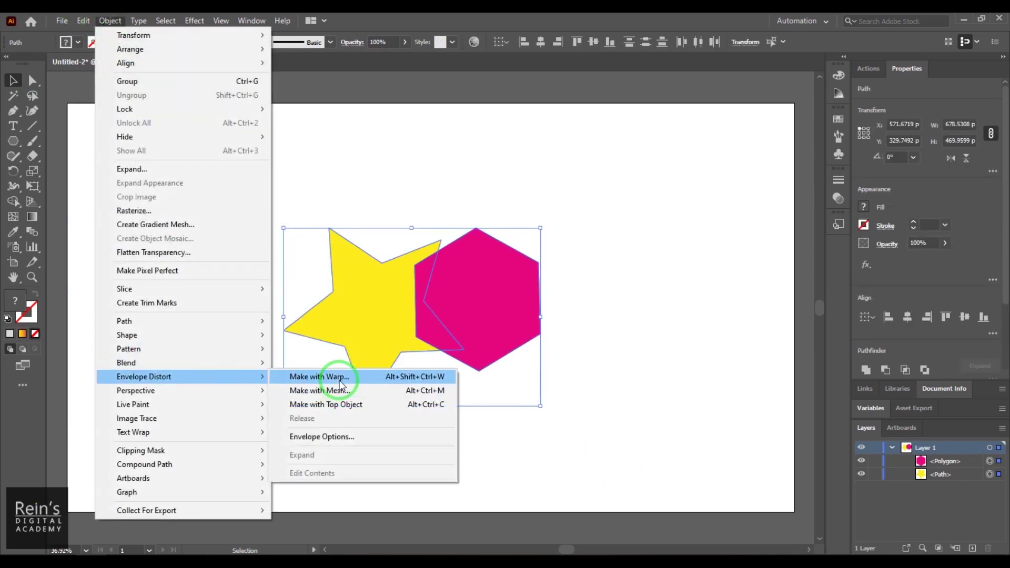
left_click(340, 379)
left_click_drag(663, 141, 674, 114)
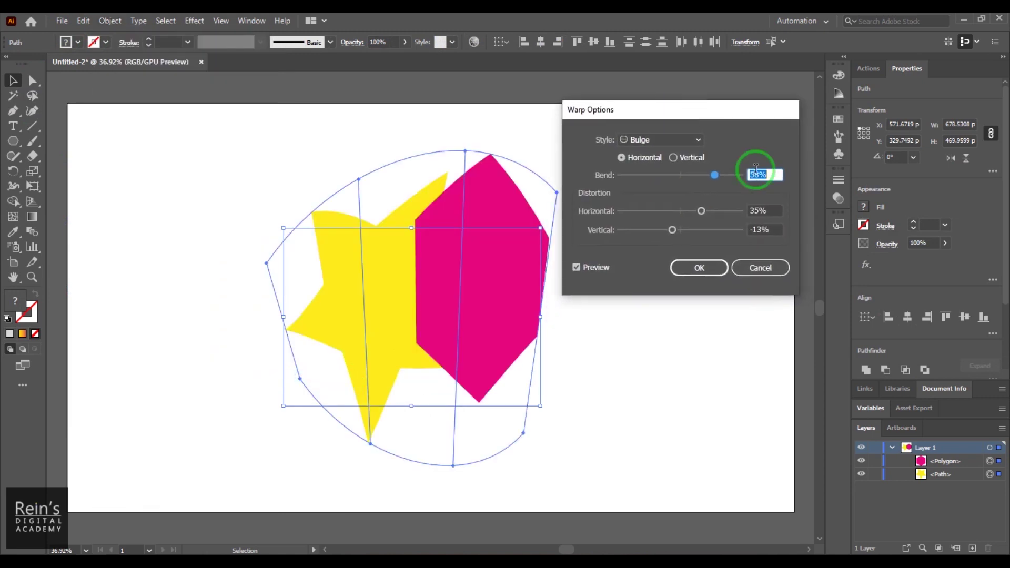
left_click(758, 267)
Fill the hexagon and the star with the yellow-to-red gradient swatch.
left_click(457, 309)
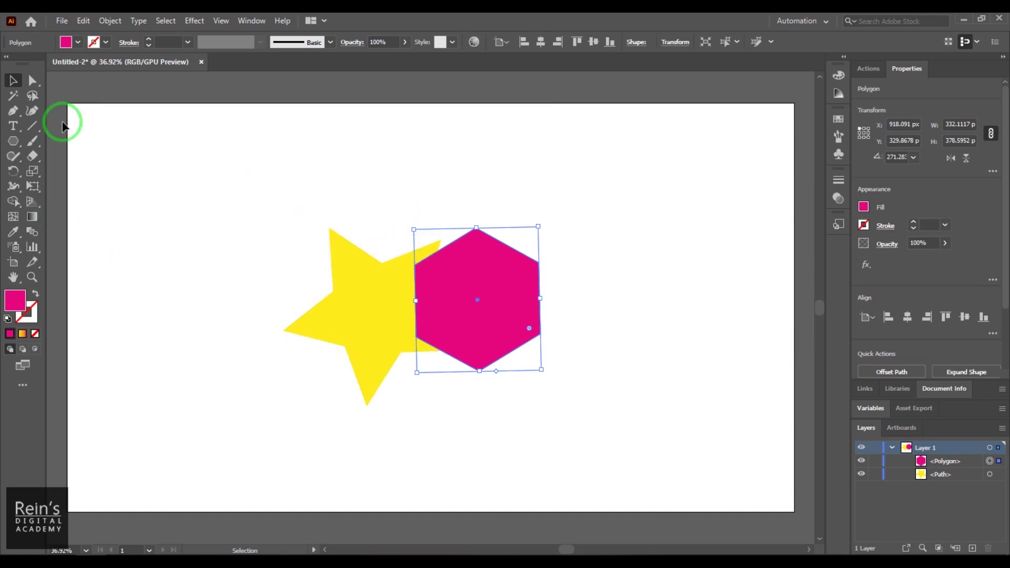
left_click(77, 42)
left_click(18, 90)
left_click(342, 316)
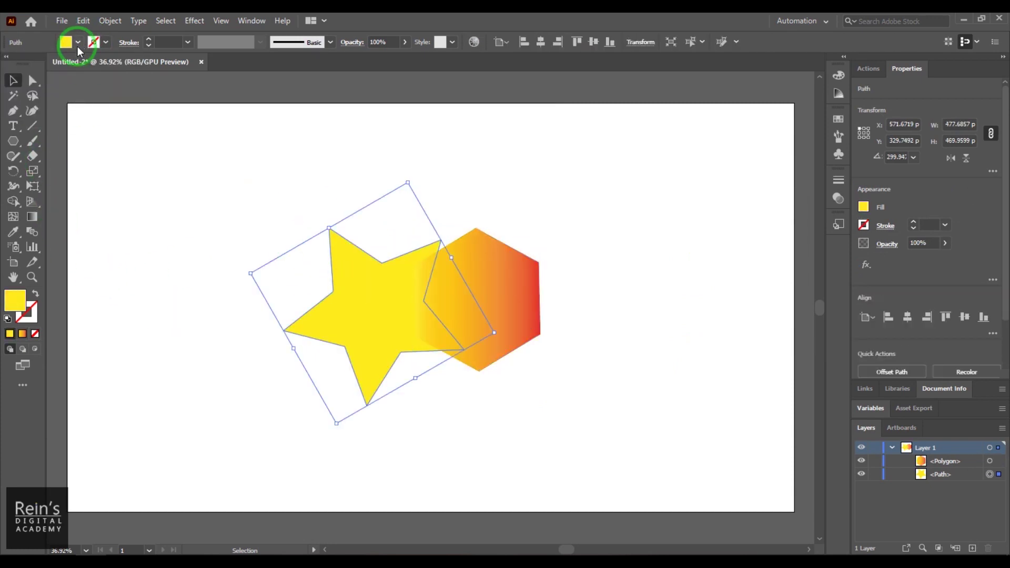
left_click(77, 42)
left_click(17, 90)
left_click(81, 154)
Show the gradient settings and set the star's gradient angle to 90°.
left_click(251, 20)
left_click(307, 327)
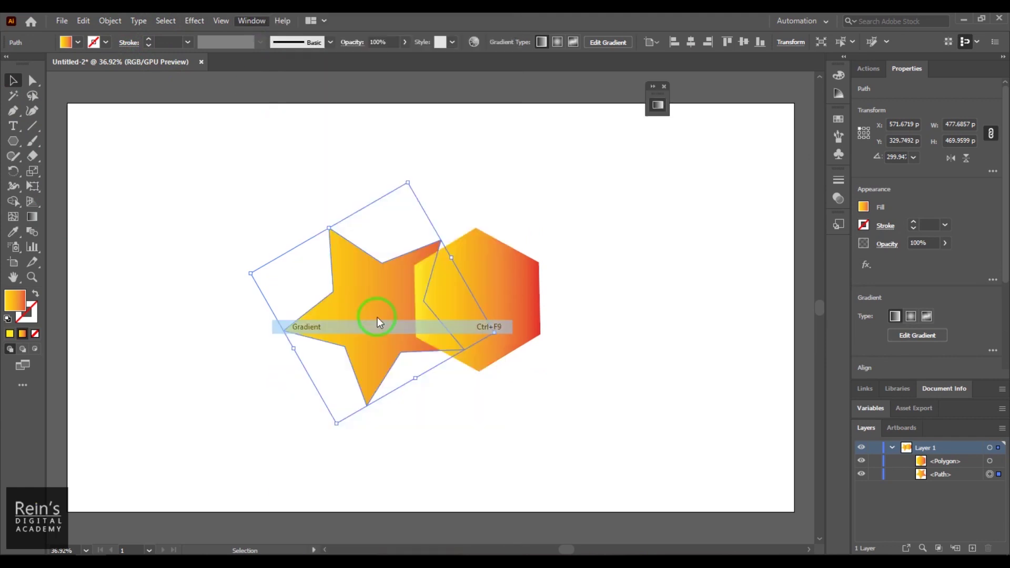
left_click(549, 146)
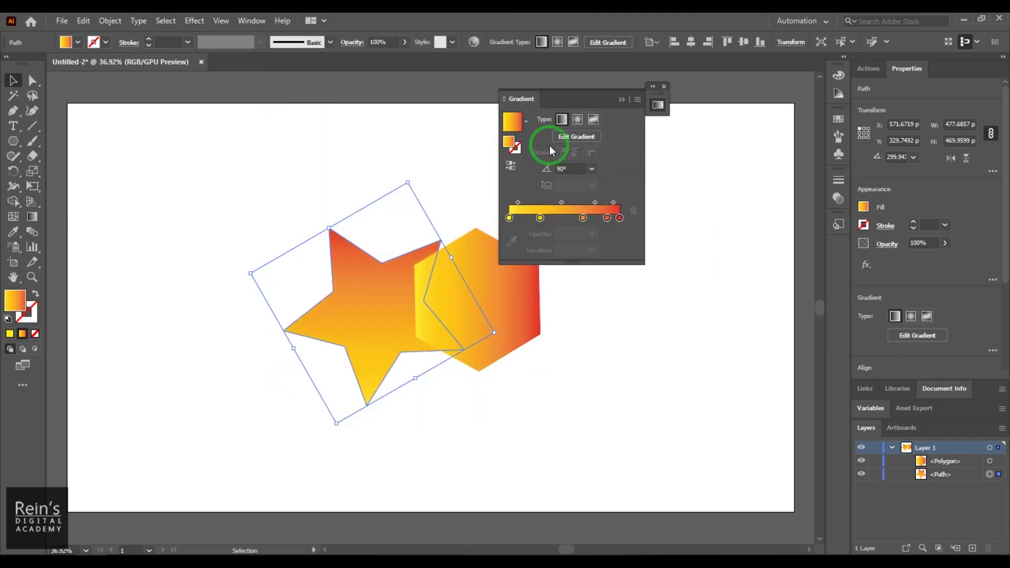
Collapse the gradient settings and envelope-warp the star and hexagon together with Flag style, 92% bend, 62% horizontal and 20% vertical distortion.
left_click(621, 100)
left_click(727, 90)
left_click(350, 321)
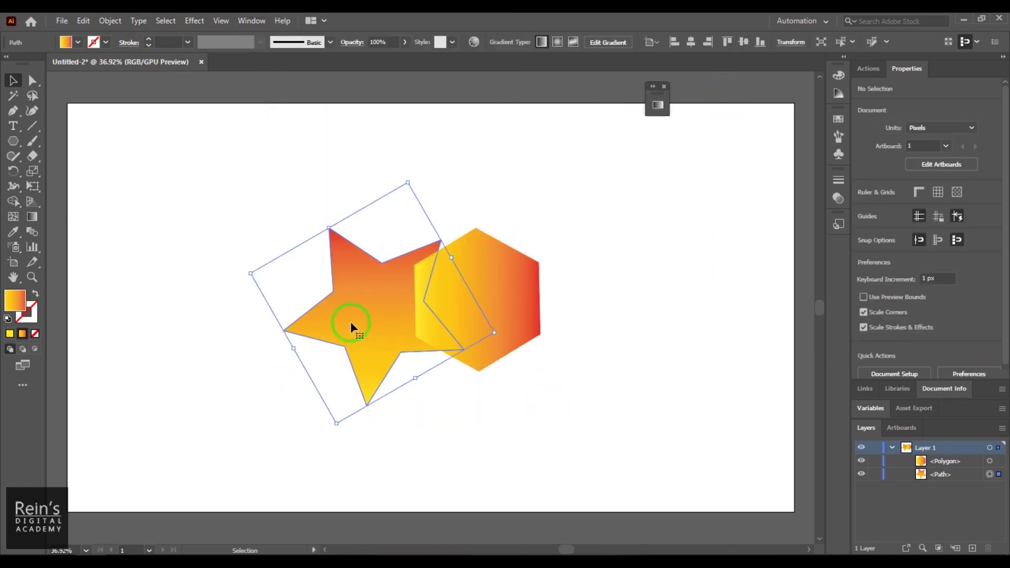
left_click(479, 291, "shift")
left_click(110, 21)
mouse_move(220, 382)
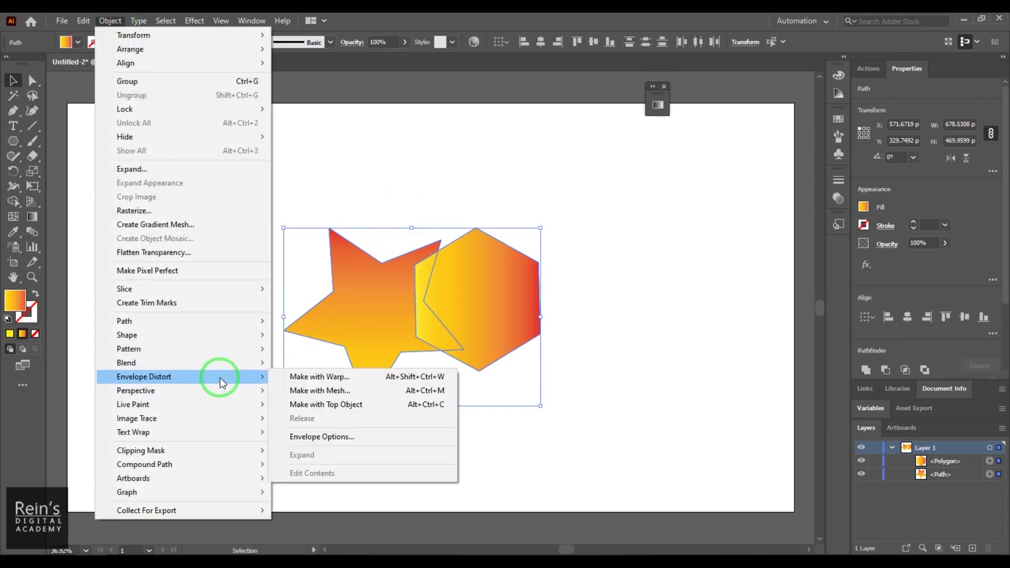
left_click(363, 378)
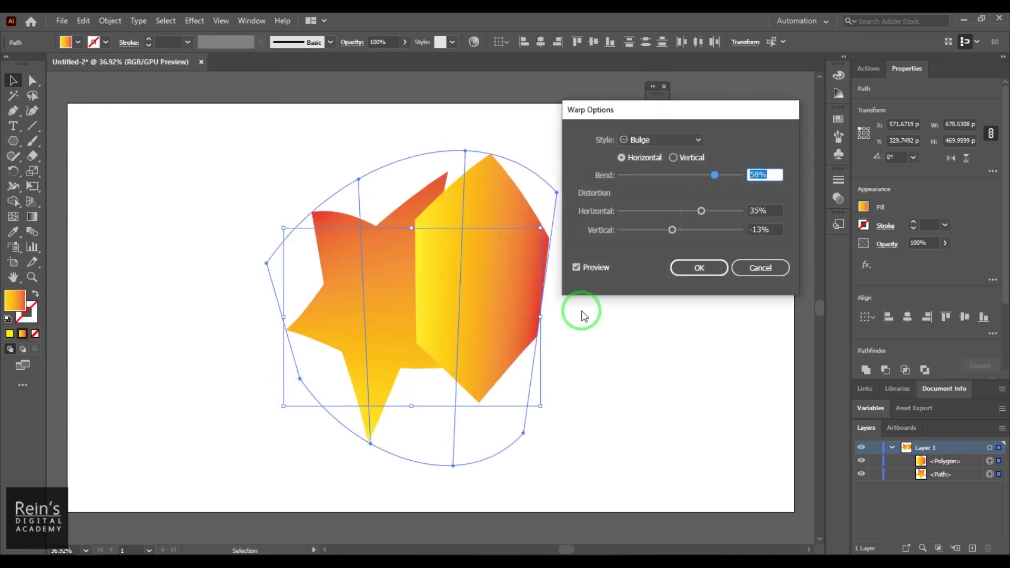
left_click_drag(714, 175, 735, 175)
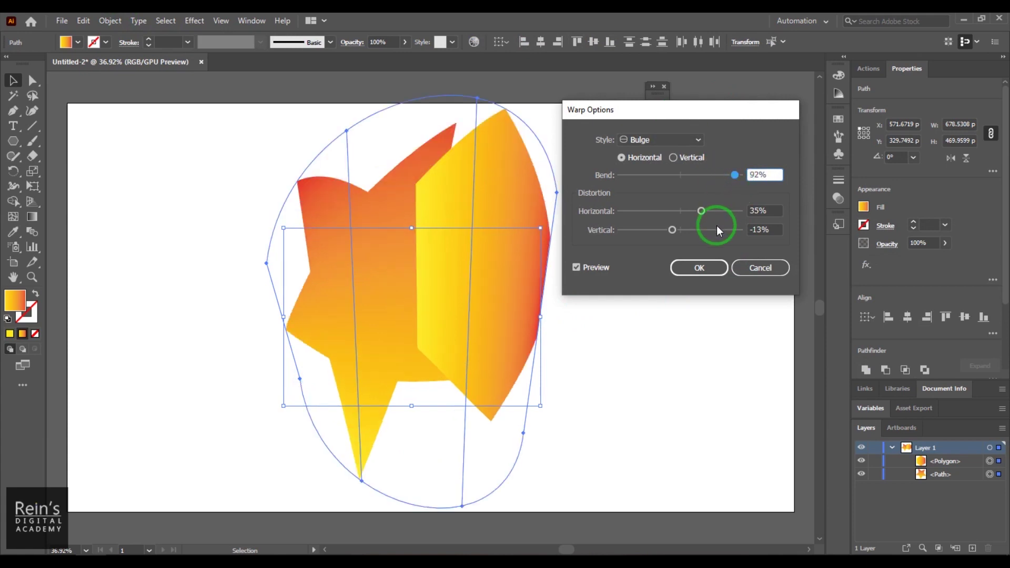
left_click_drag(702, 211, 690, 230)
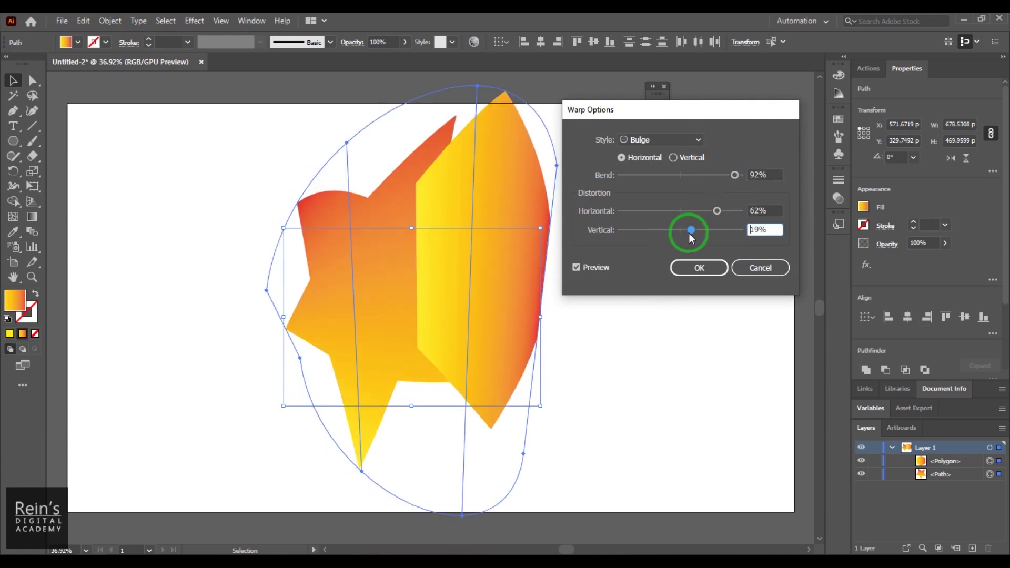
left_click(671, 141)
left_click(648, 256)
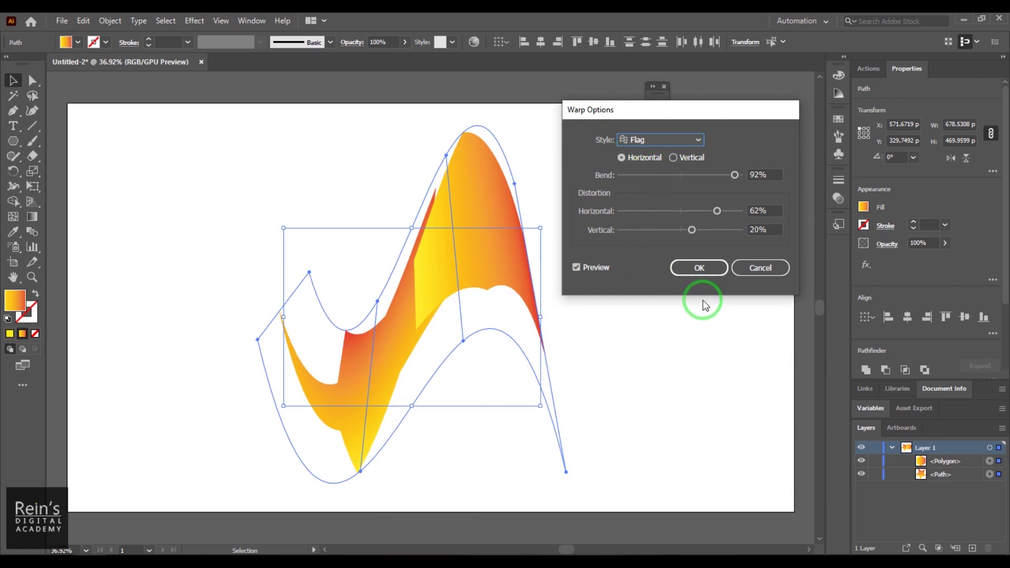
left_click(699, 269)
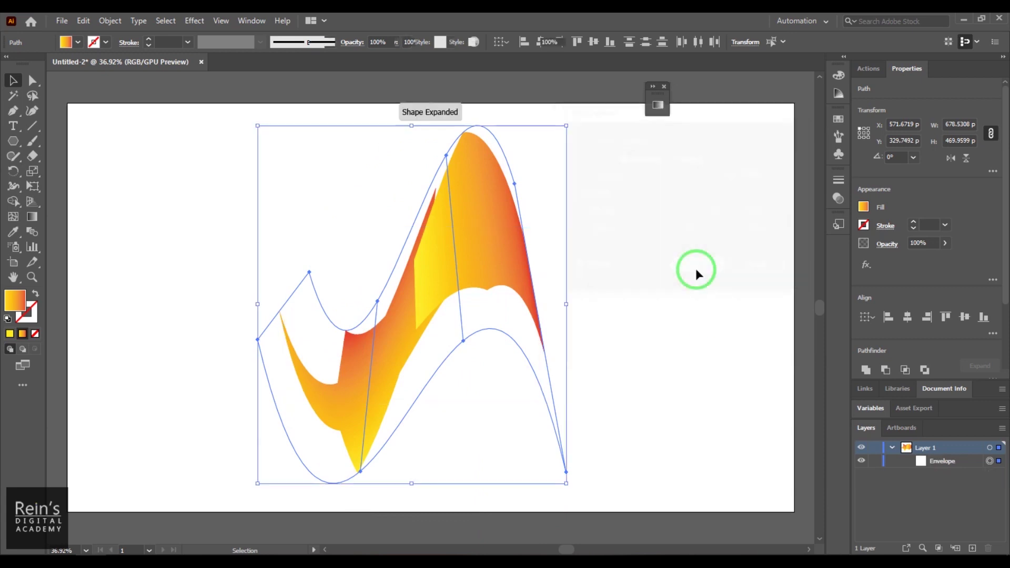
Open the envelope options and toggle Distort Appearance off and on repeatedly to compare the gradients in the warped shapes.
left_click(110, 20)
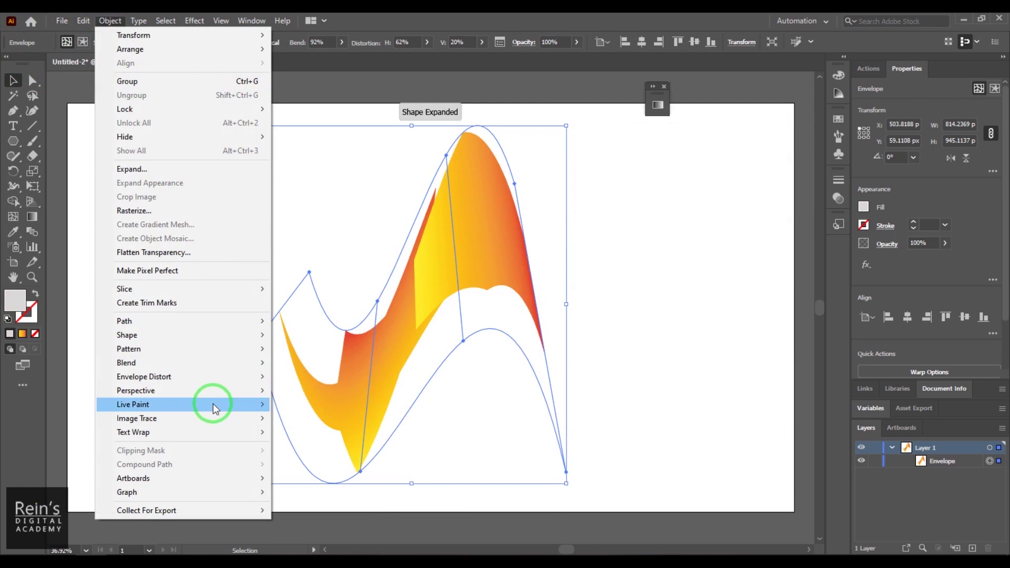
mouse_move(221, 378)
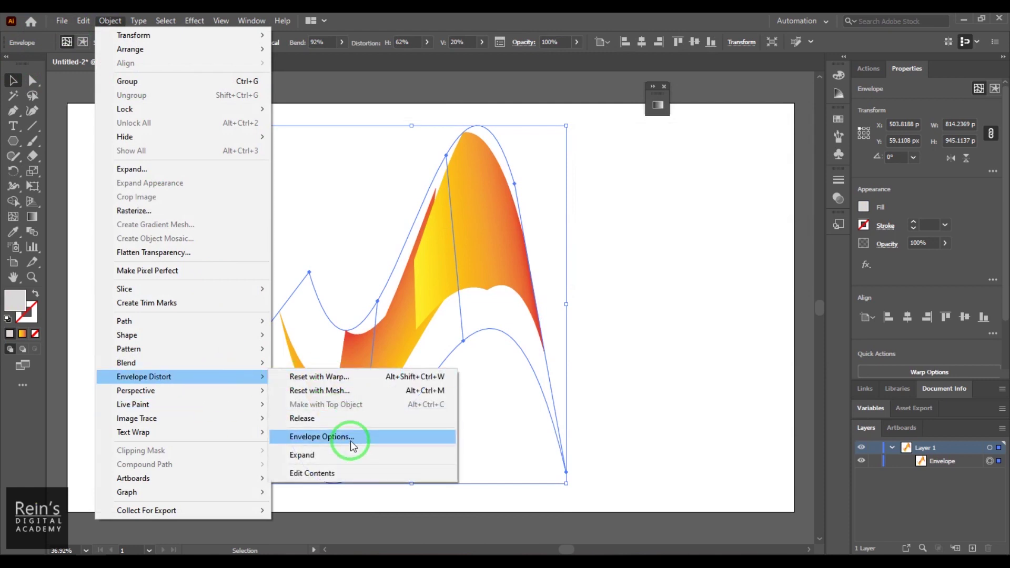
left_click(353, 446)
left_click_drag(694, 163, 746, 122)
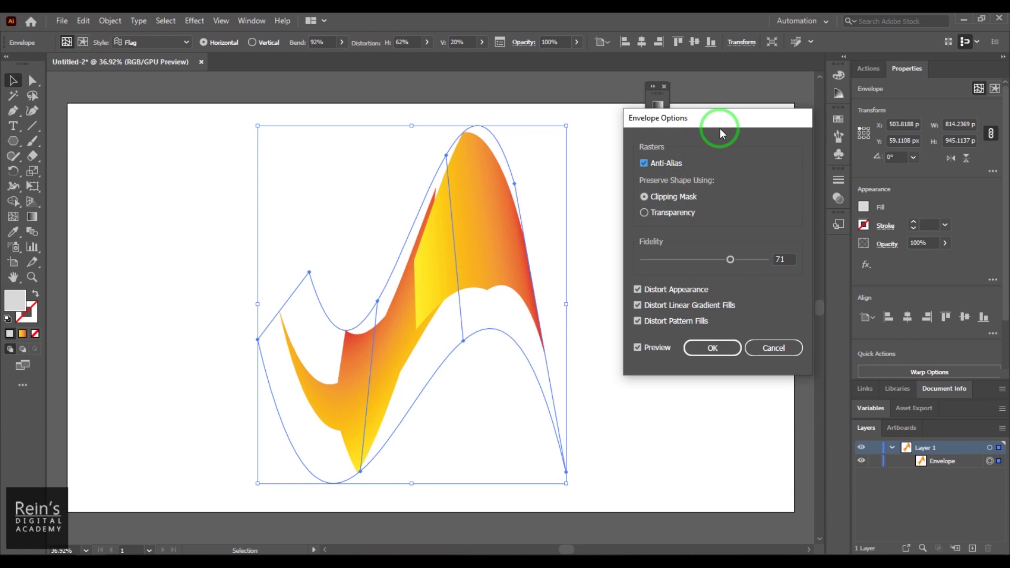
left_click(676, 289)
left_click(679, 292)
left_click(680, 294)
left_click(680, 294)
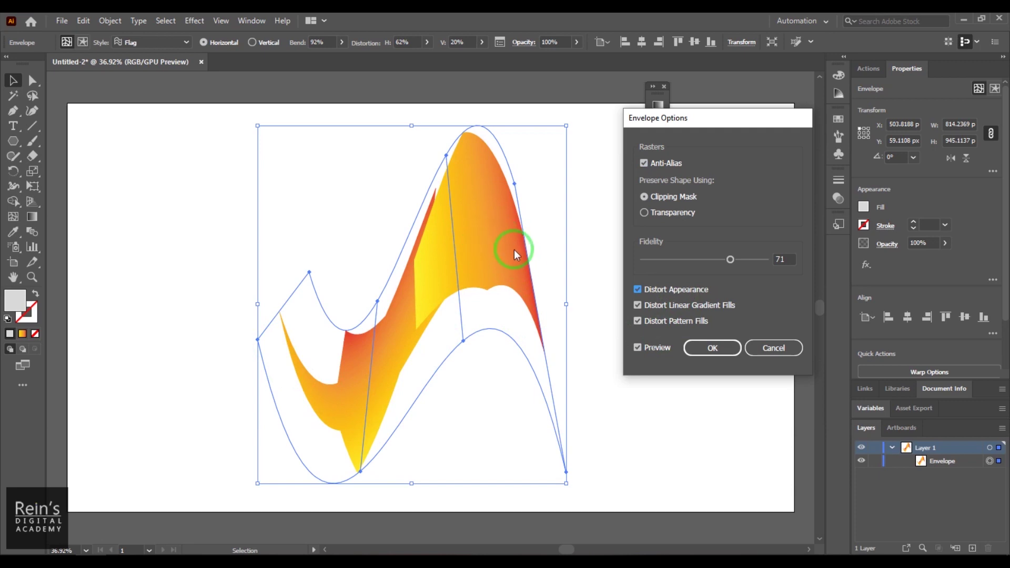
left_click(679, 292)
left_click(679, 292)
left_click(679, 292)
left_click(679, 292)
left_click(679, 293)
left_click(679, 292)
left_click(679, 293)
left_click(679, 294)
left_click(679, 293)
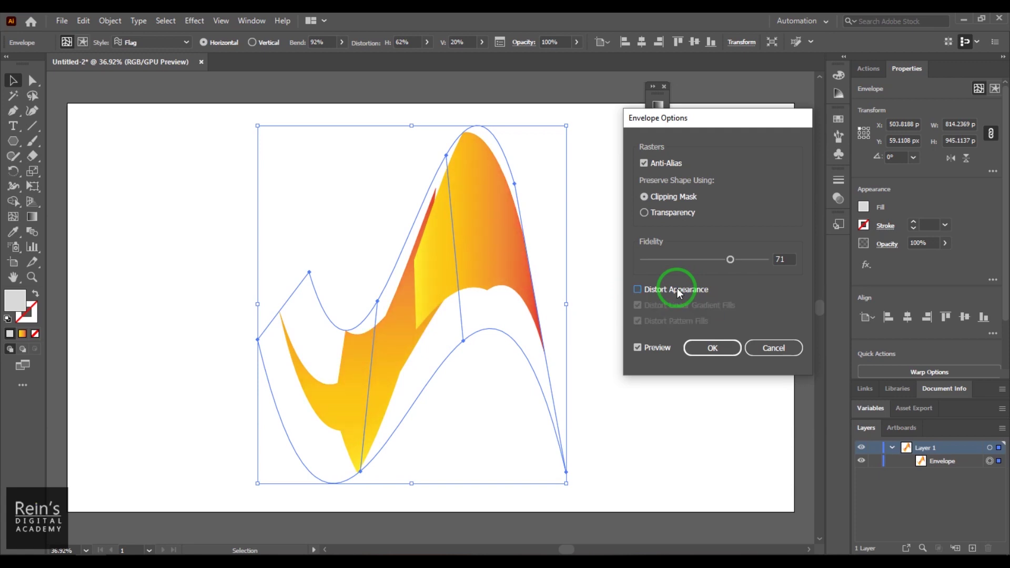
left_click(679, 293)
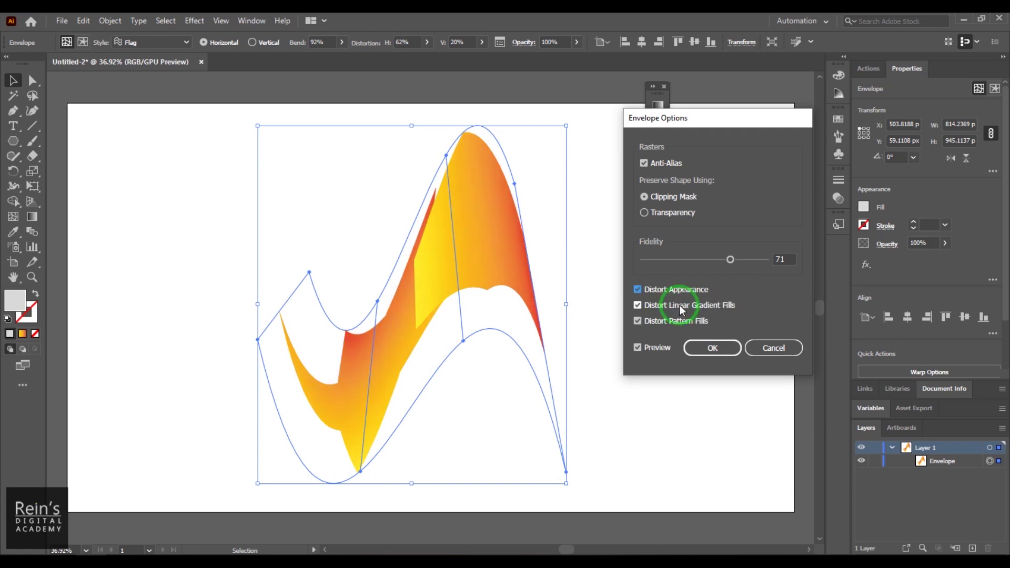
Toggle Distort Linear Gradient Fills to compare its effect, keep it enabled, and accept the envelope options.
left_click(682, 310)
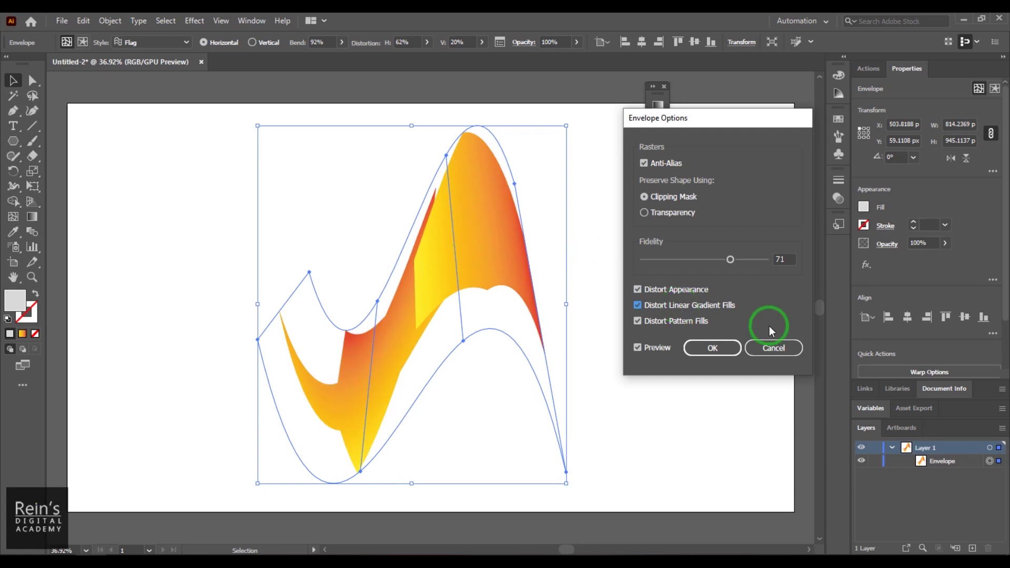
left_click(727, 348)
left_click(621, 334)
Release the flag-warped envelope and delete the leftover grey mesh shape.
left_click(486, 278)
left_click(108, 21)
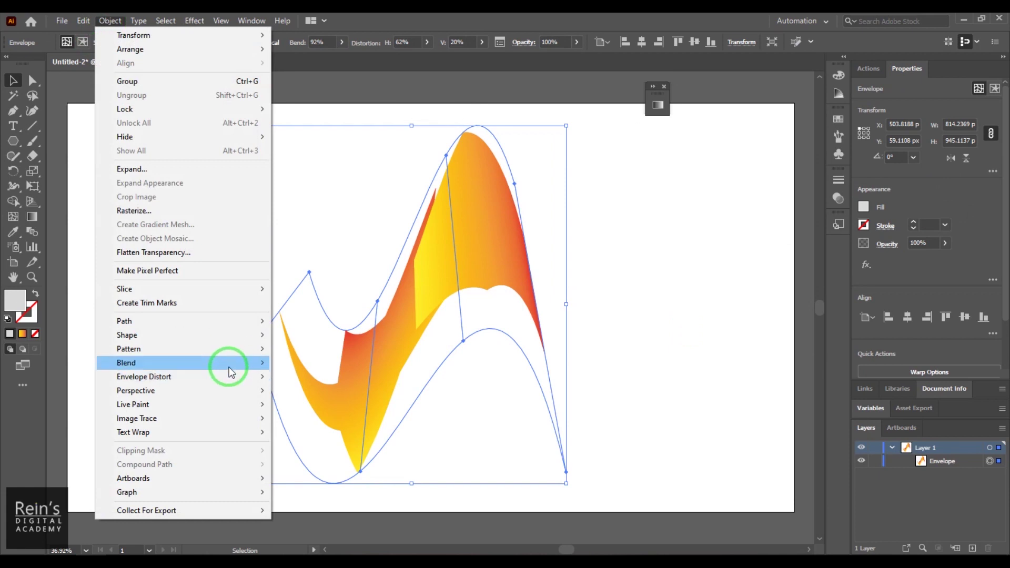
mouse_move(230, 363)
mouse_move(211, 378)
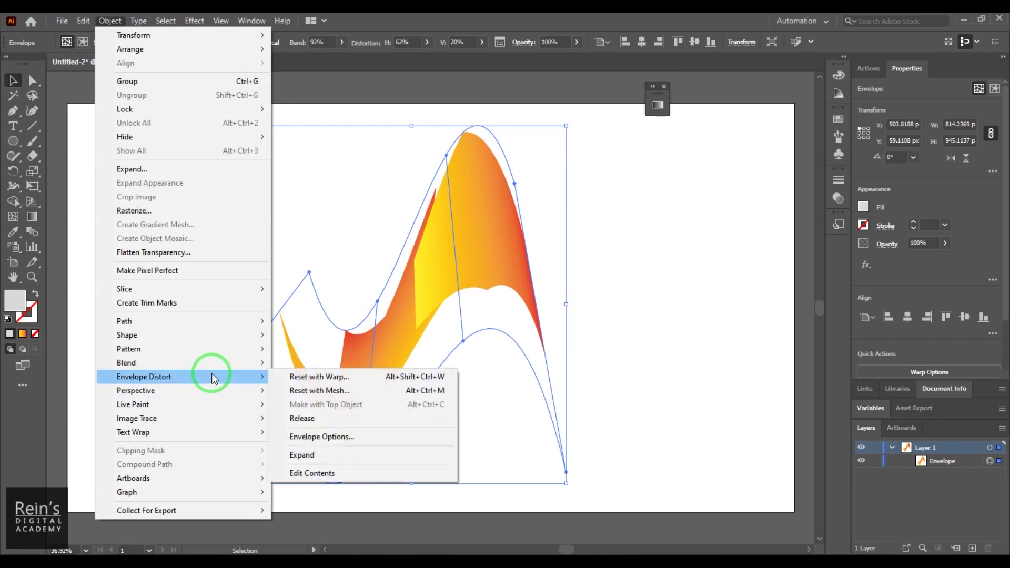
left_click(344, 418)
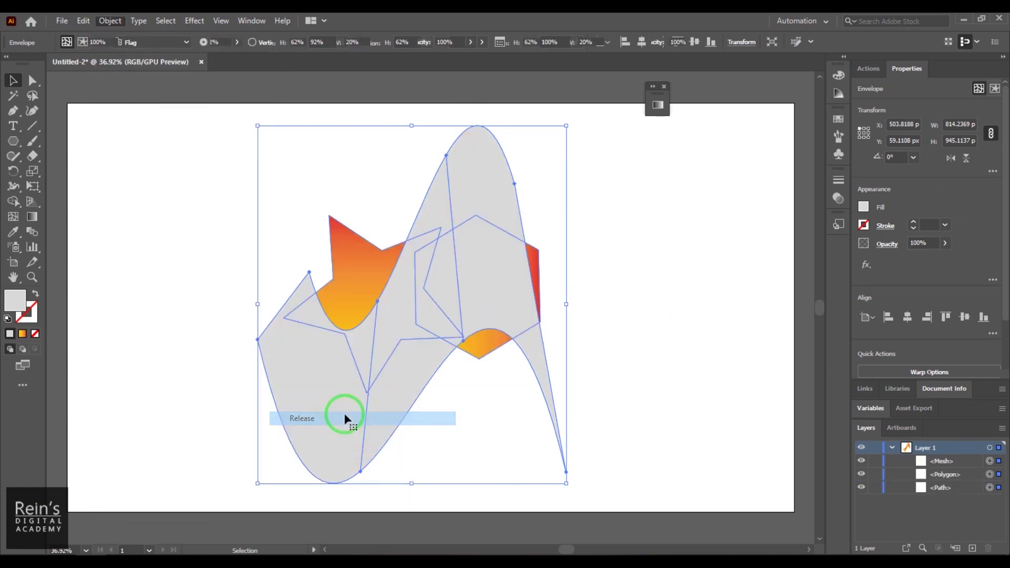
left_click(608, 377)
left_click_drag(326, 440, 144, 414)
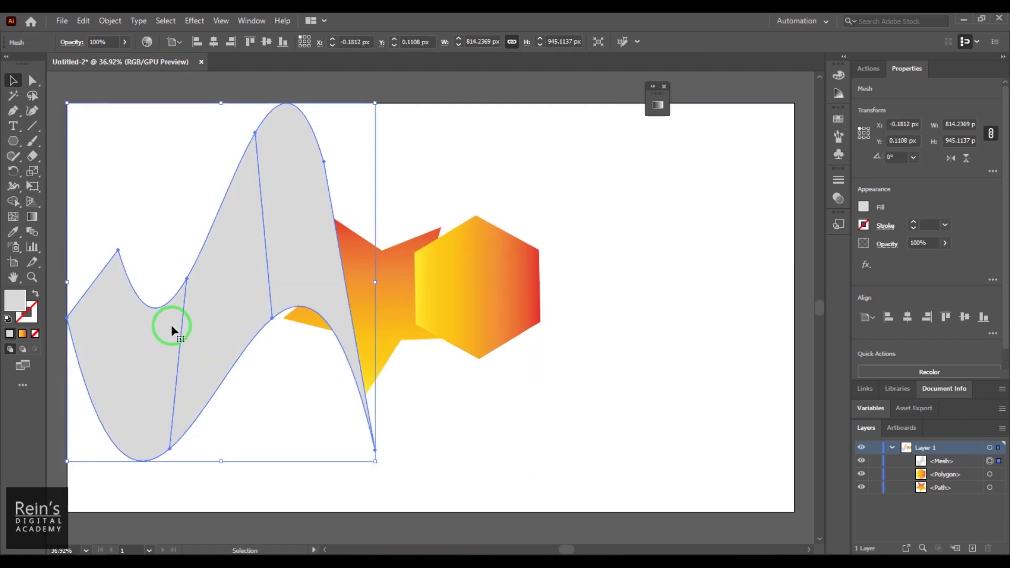
key("Delete")
Fill the star with the green foliage pattern swatch and the hexagon with the brown swirl pattern swatch.
left_click_drag(297, 182, 407, 365)
left_click(79, 42)
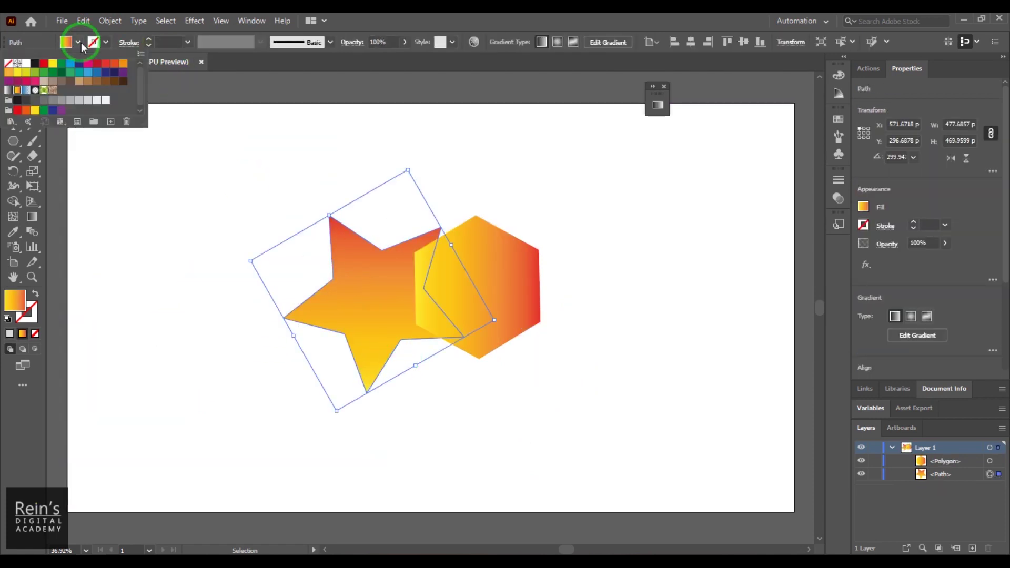
left_click(43, 90)
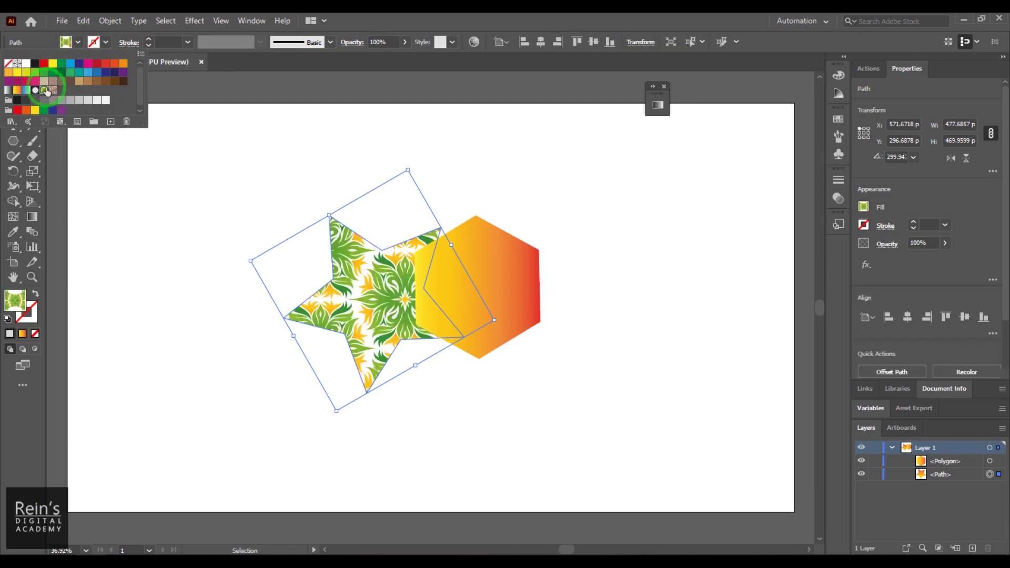
left_click(645, 353)
left_click(513, 305)
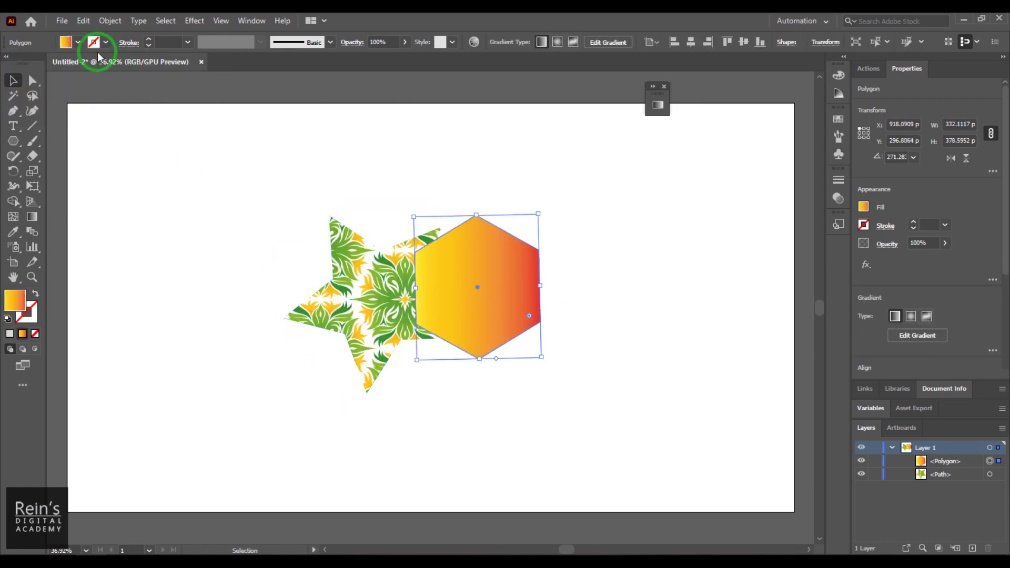
left_click(78, 42)
left_click(55, 90)
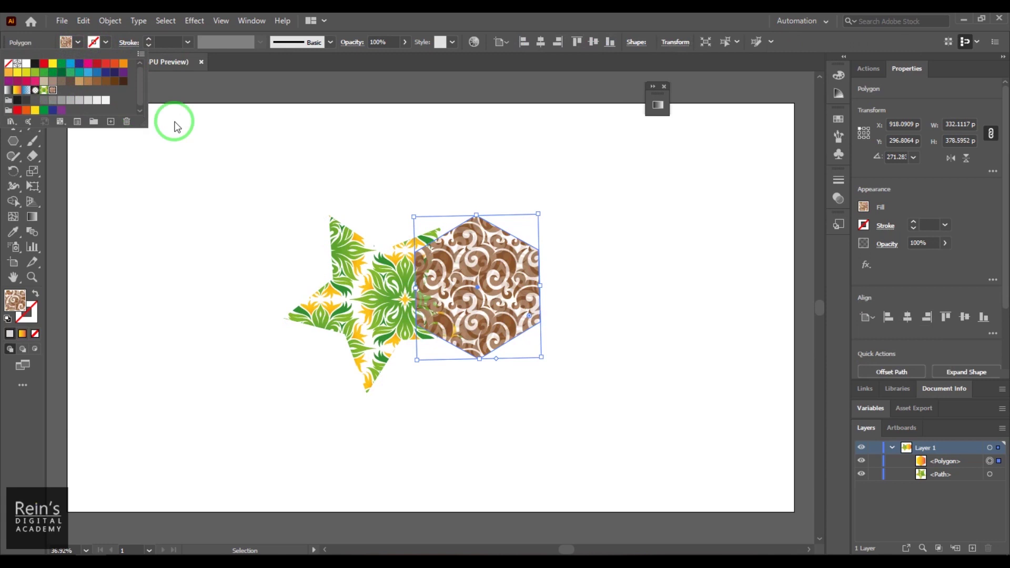
left_click(510, 418)
Warp the patterned star and hexagon together in a Flag envelope with 92% bend, 62% horizontal and 20% vertical distortion.
left_click_drag(236, 176, 655, 449)
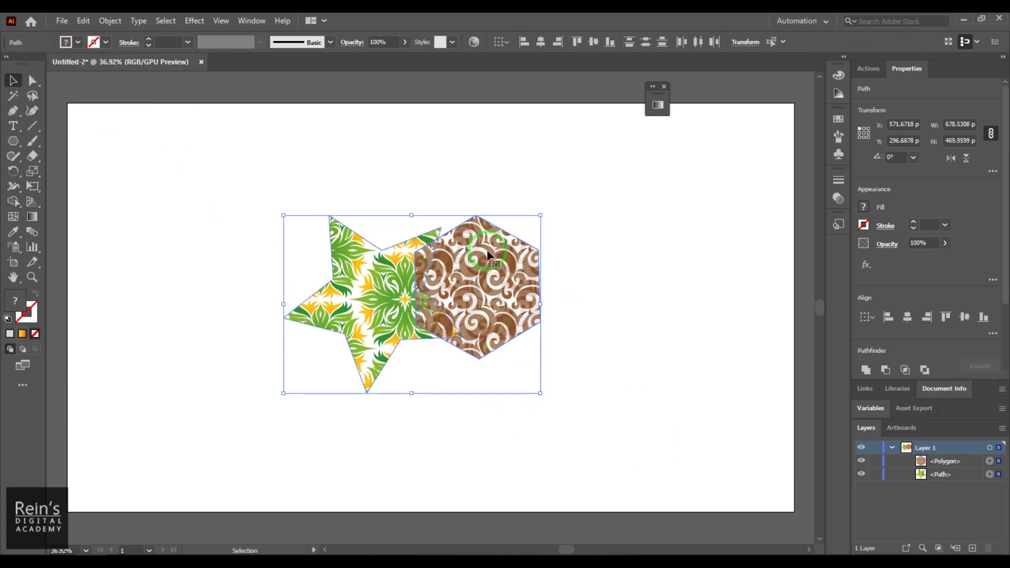
left_click(100, 20)
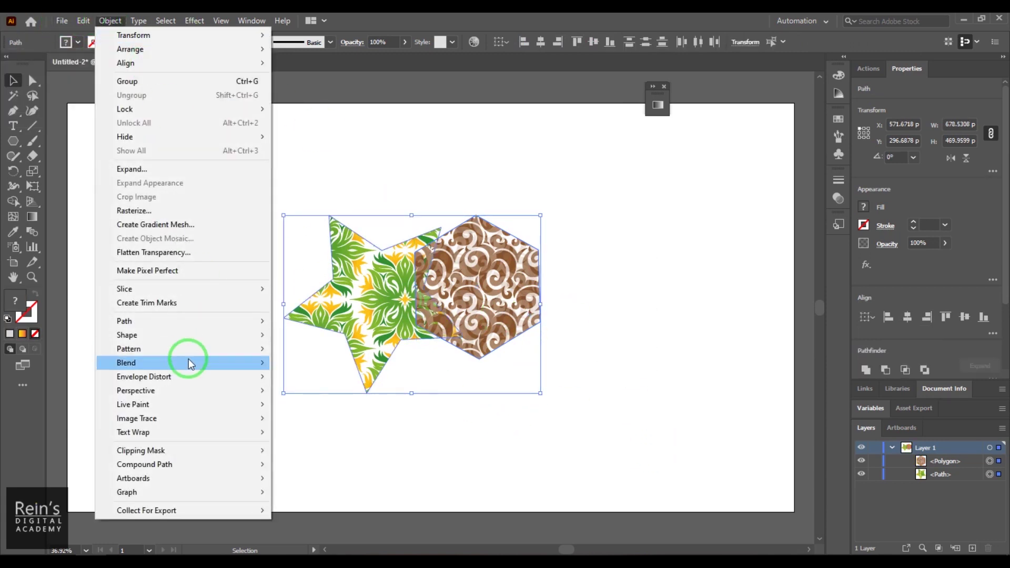
mouse_move(195, 371)
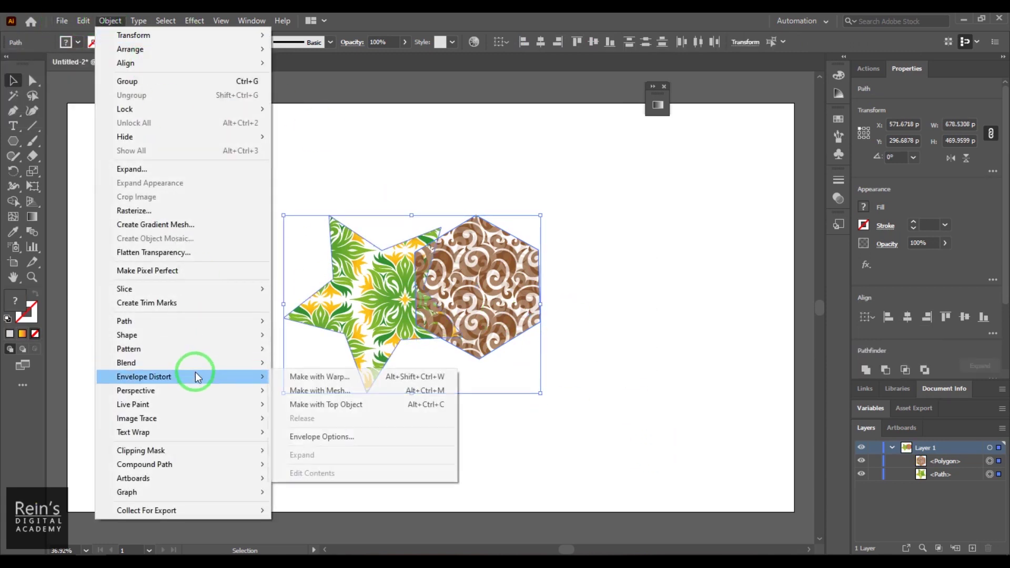
left_click(363, 376)
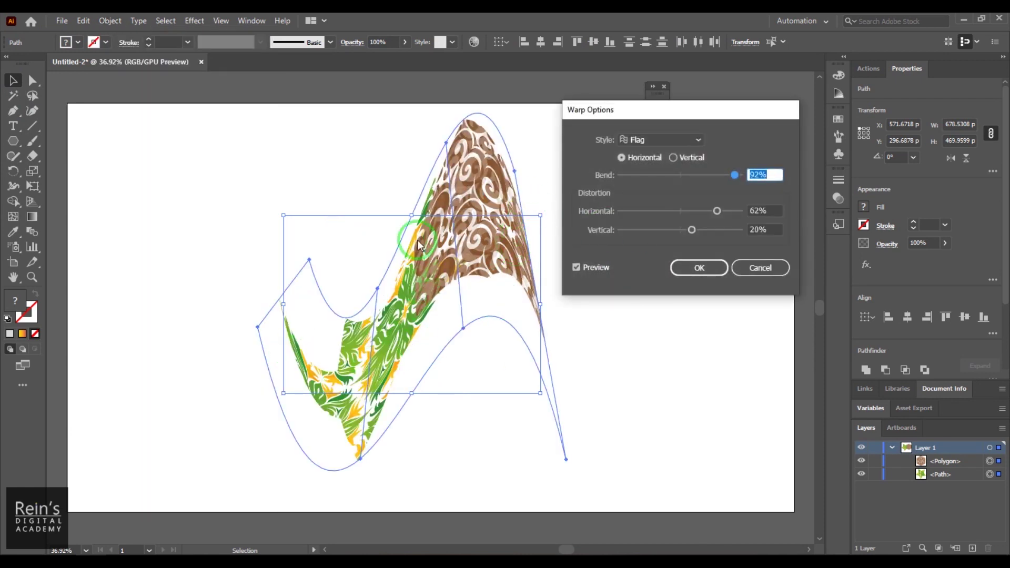
left_click(700, 267)
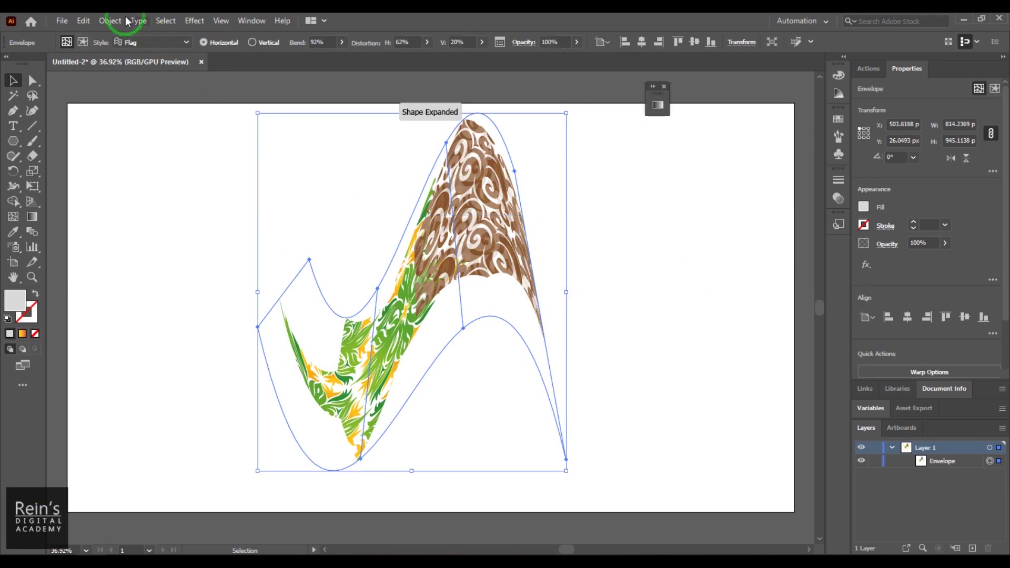
Toggle Distort Pattern Fills in the envelope options to compare the patterns, leave it enabled, and accept the options.
left_click(110, 21)
mouse_move(205, 377)
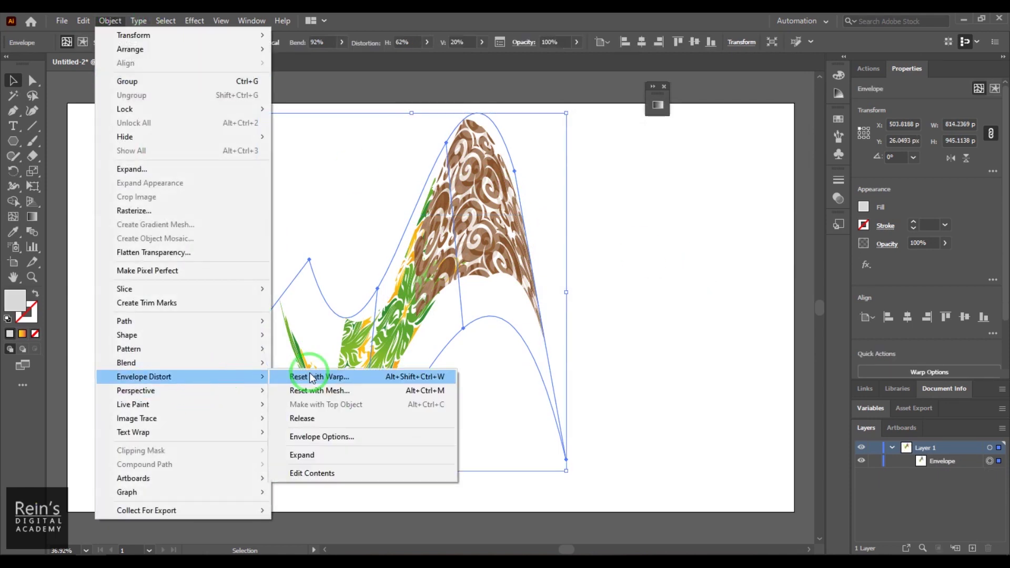
left_click(322, 432)
left_click(678, 325)
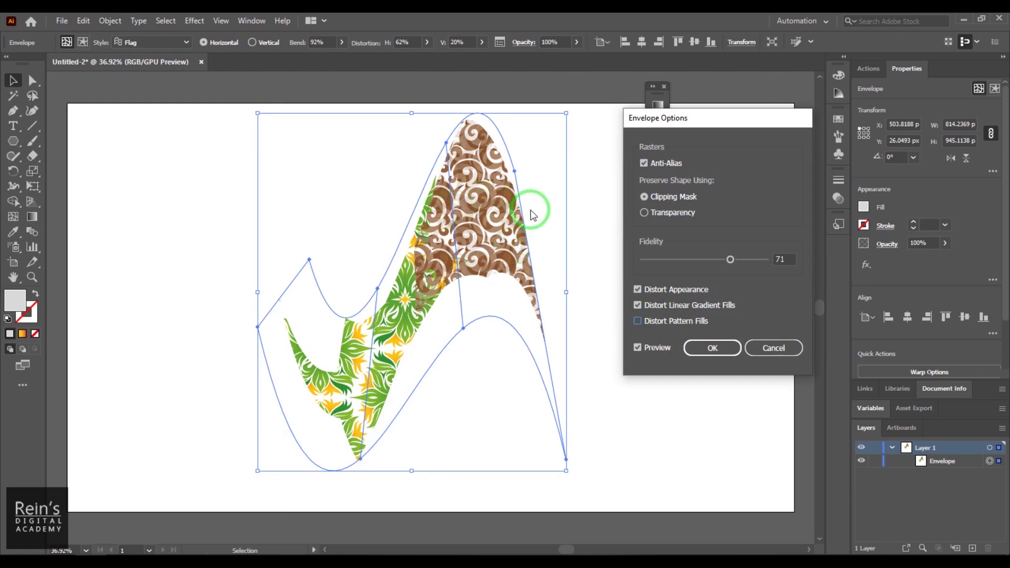
left_click(678, 325)
left_click(678, 324)
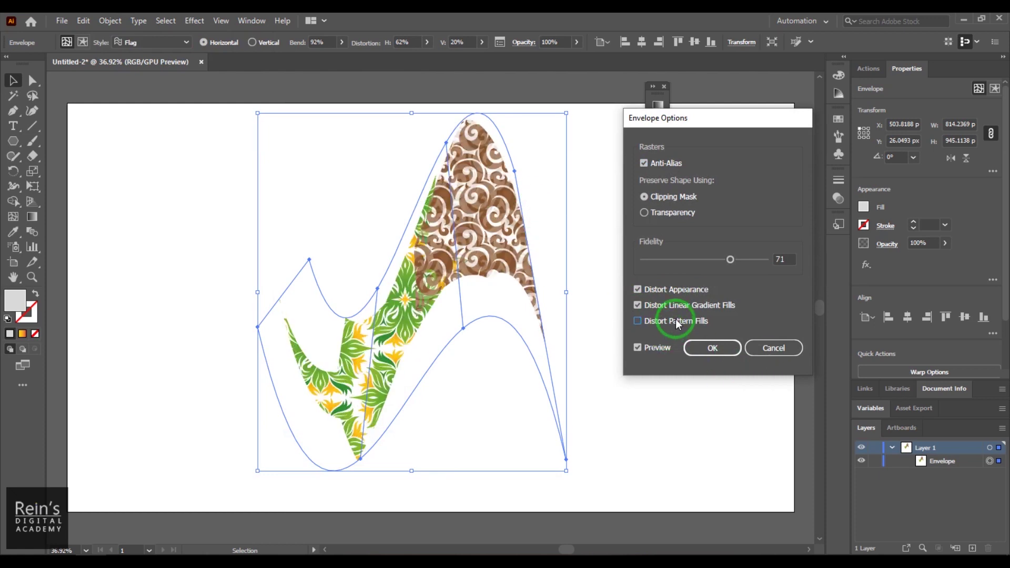
left_click(678, 324)
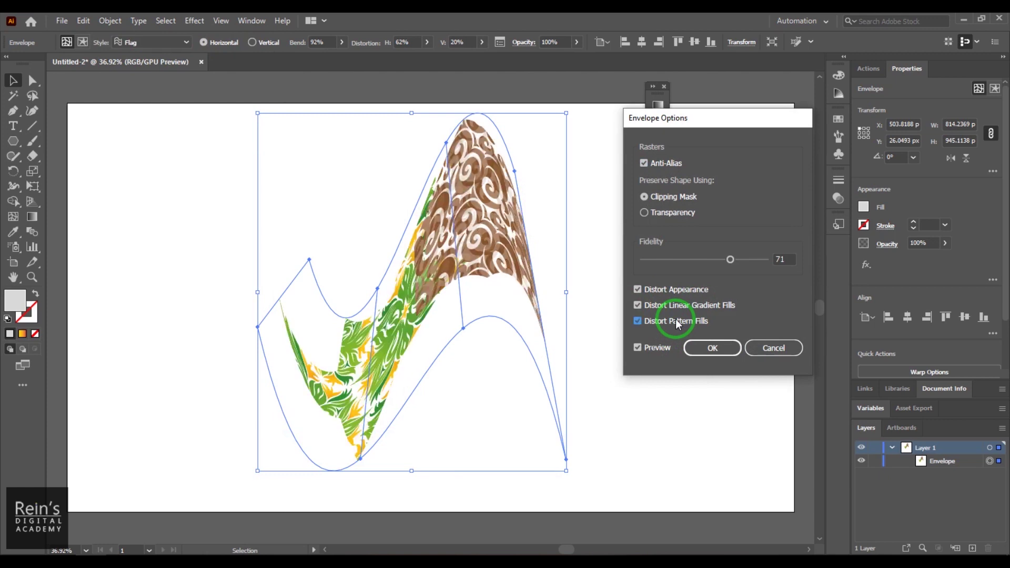
left_click(712, 349)
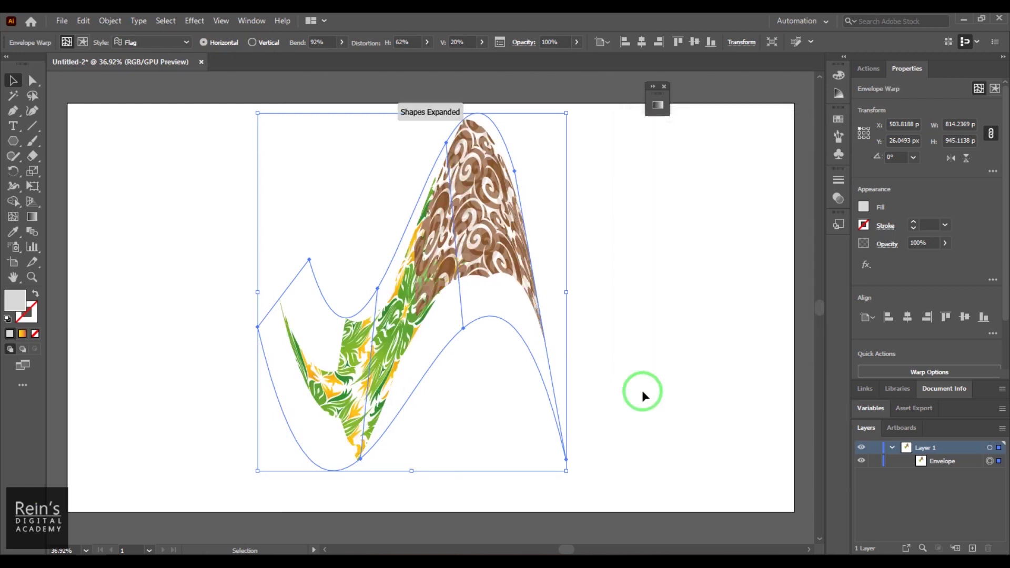
Move the warped envelope slightly up so its top meets the artboard's upper edge, and deselect it.
left_click(526, 327)
left_click(500, 272)
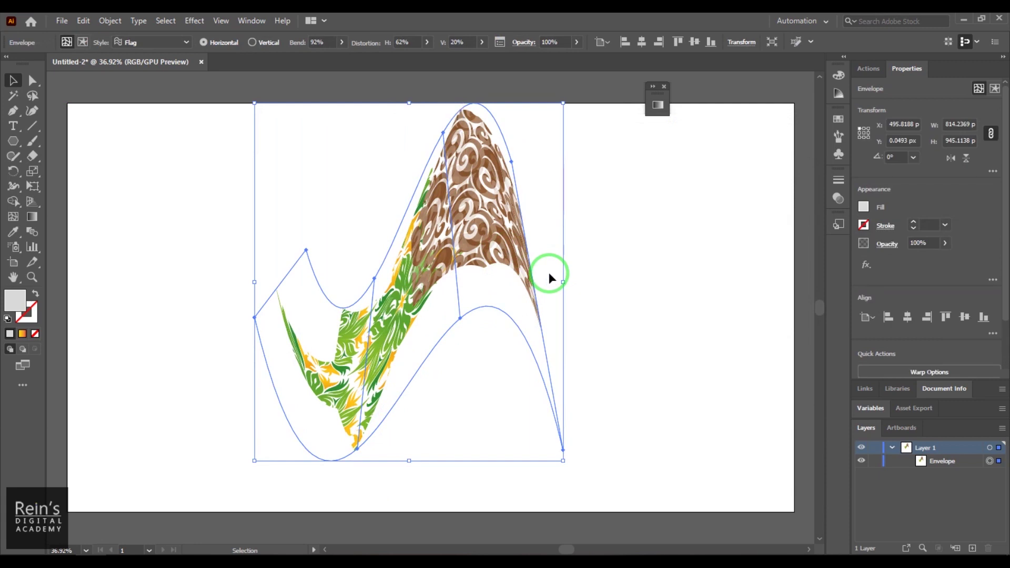
left_click(640, 321)
Expand the patterned flag envelope into a regular group, and delete the expanded artwork from the artboard.
left_click(482, 270)
left_click(110, 21)
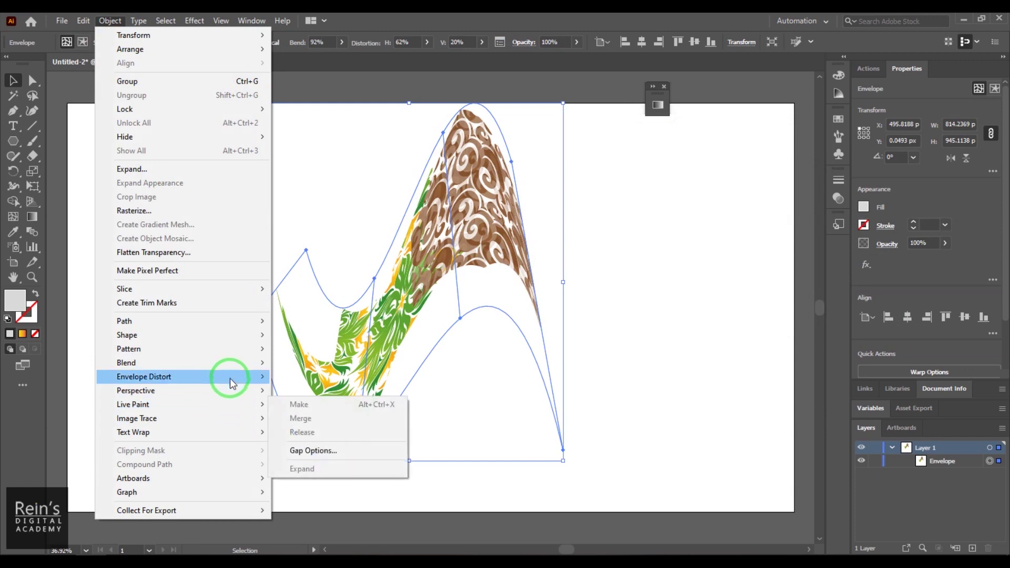
mouse_move(230, 375)
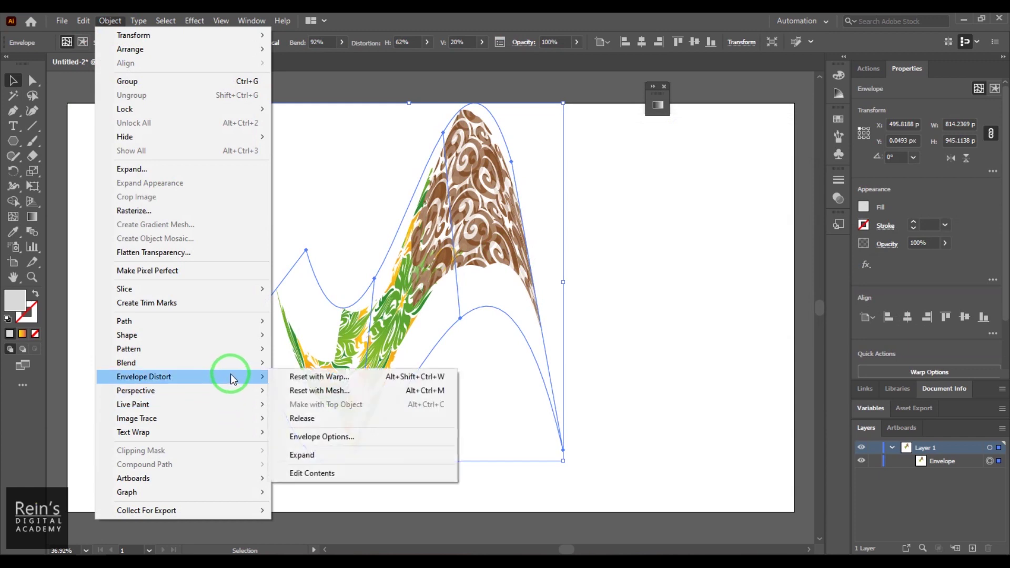
left_click(362, 456)
left_click(645, 319)
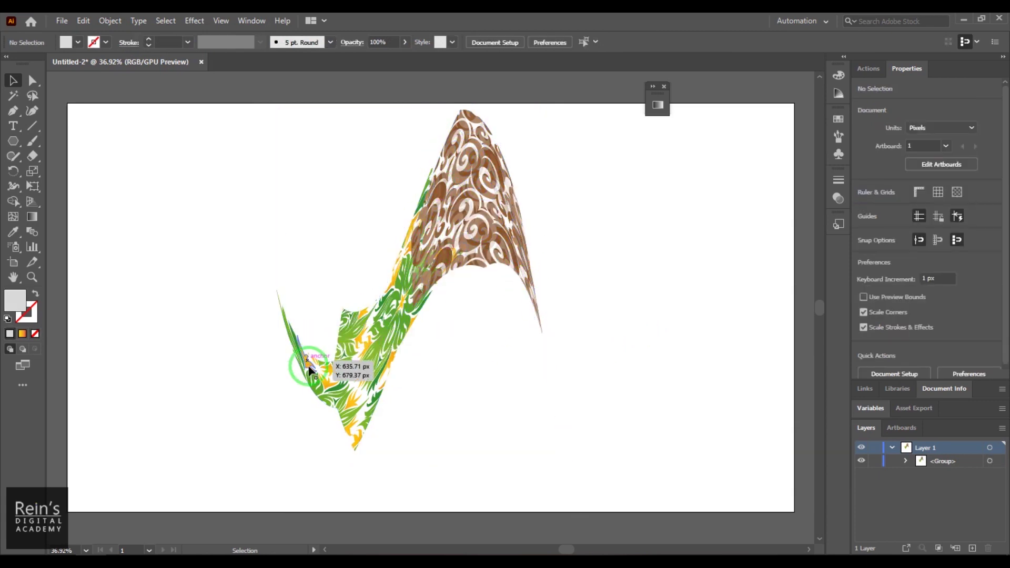
left_click_drag(677, 450, 195, 151)
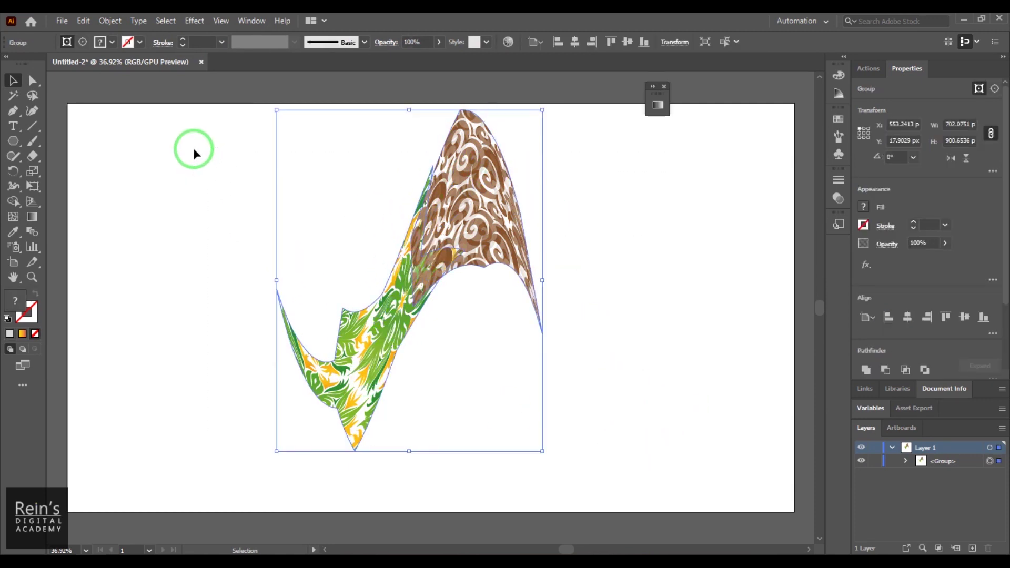
key("Delete")
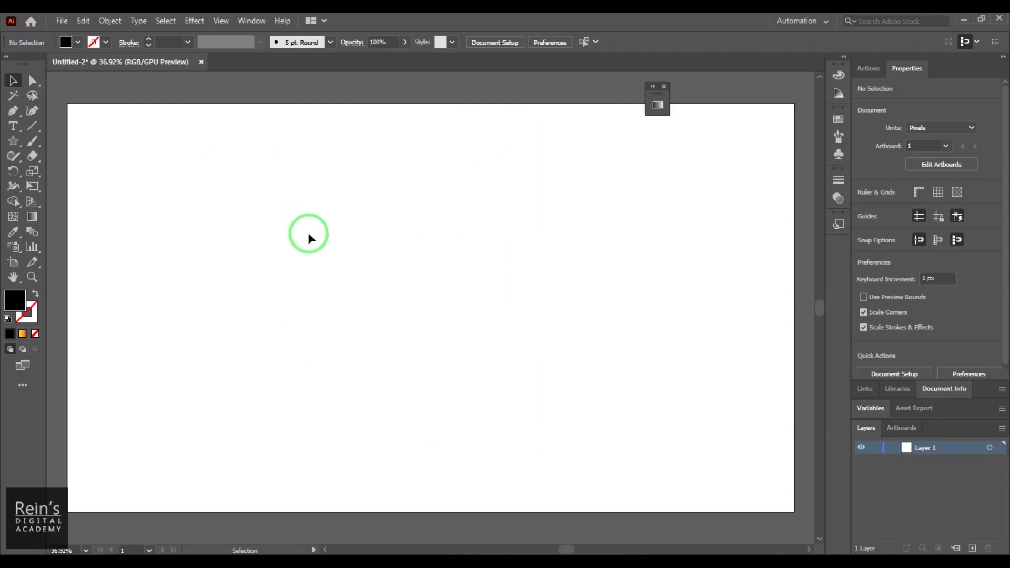
Create the point text "REINS" in 236 pt Myriad Pro Regular on the artboard and move it slightly down.
left_click(14, 127)
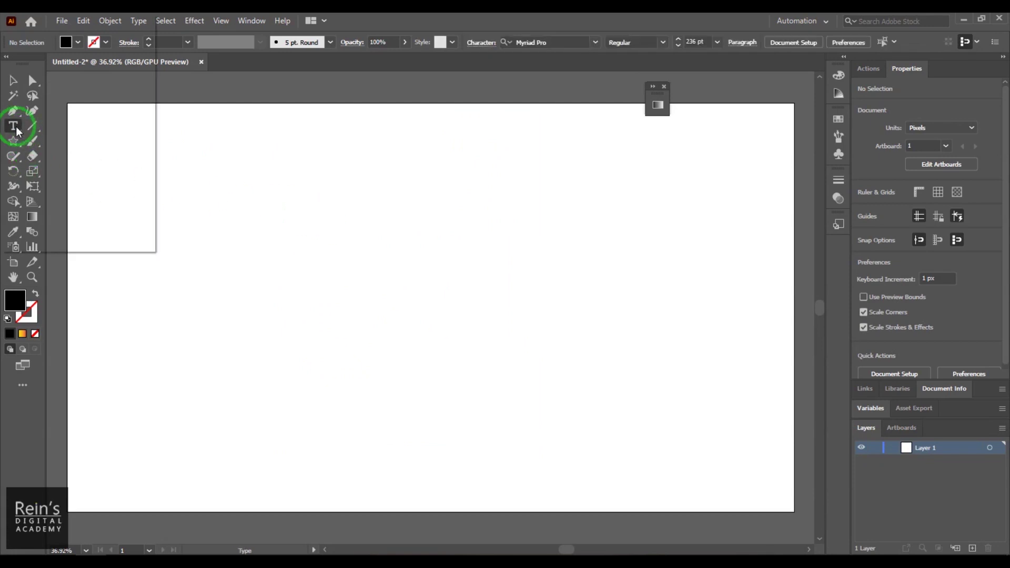
left_click(301, 258)
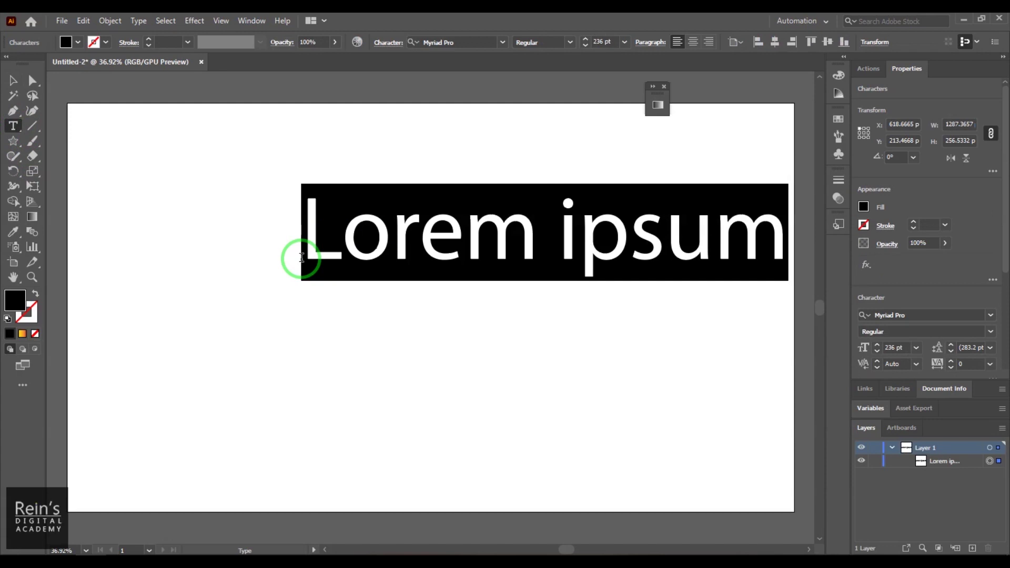
type("REINS")
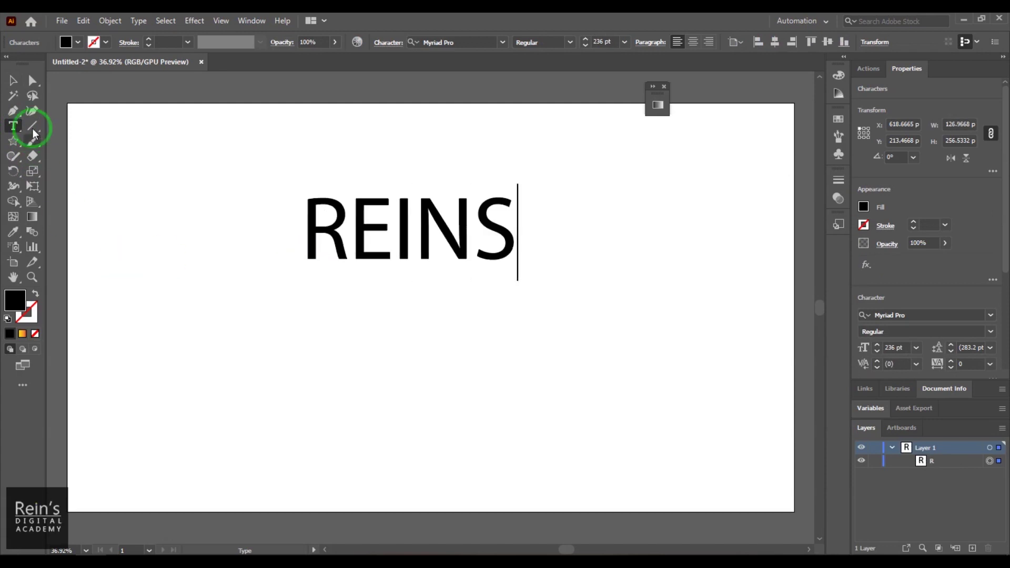
left_click(14, 80)
left_click_drag(361, 232, 367, 282)
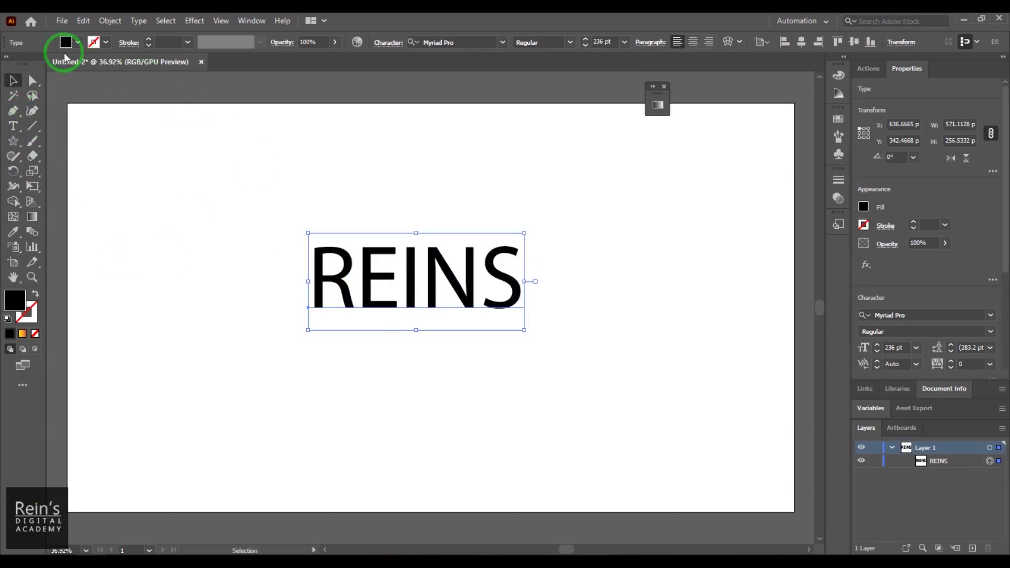
Assign the yellow-to-red gradient swatch as the REINS text's fill and enlarge the text to about 1183 × 531 px.
left_click(78, 42)
left_click(21, 91)
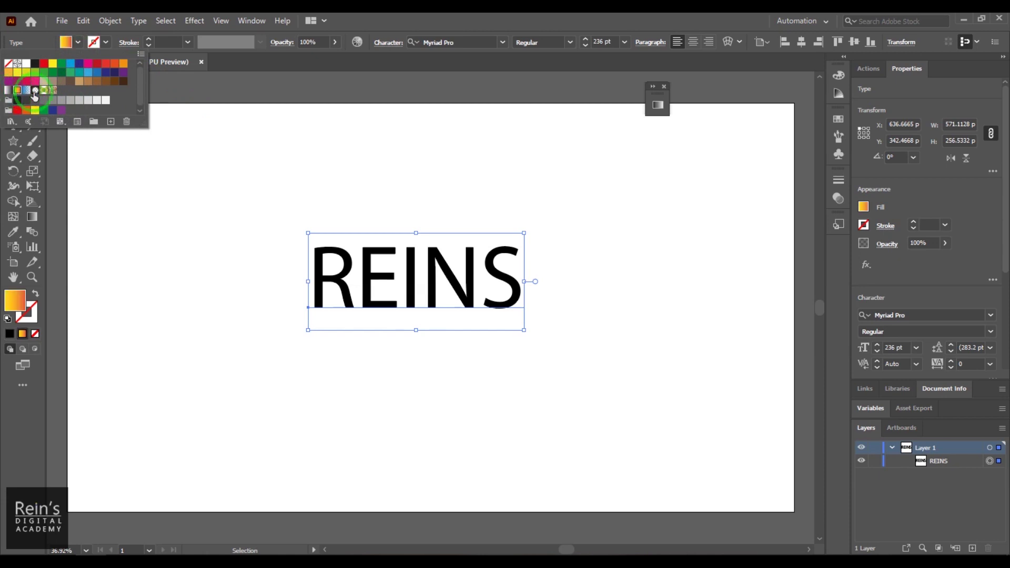
left_click_drag(405, 287, 408, 315)
left_click_drag(524, 261, 673, 196)
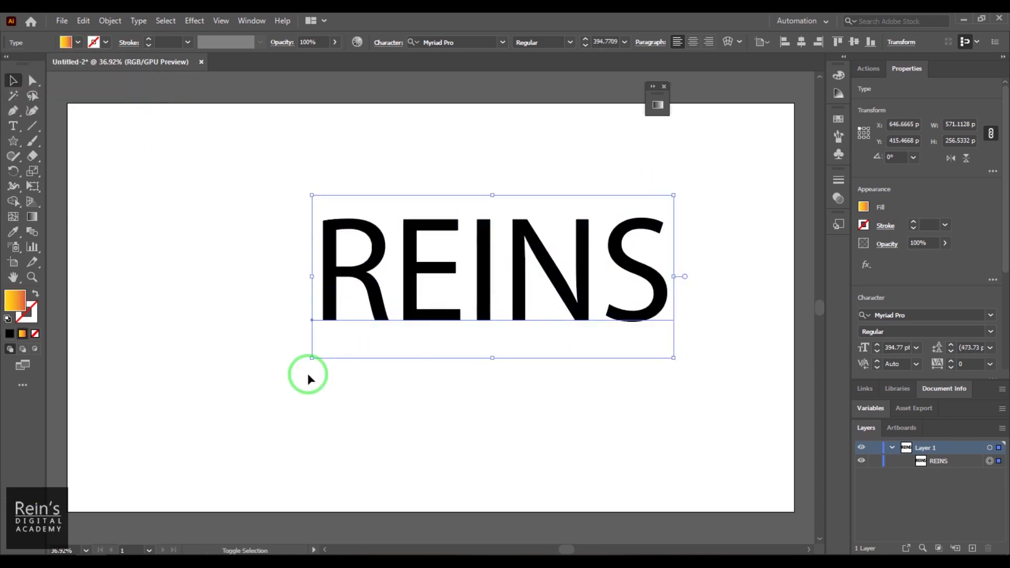
left_click_drag(316, 361, 226, 406)
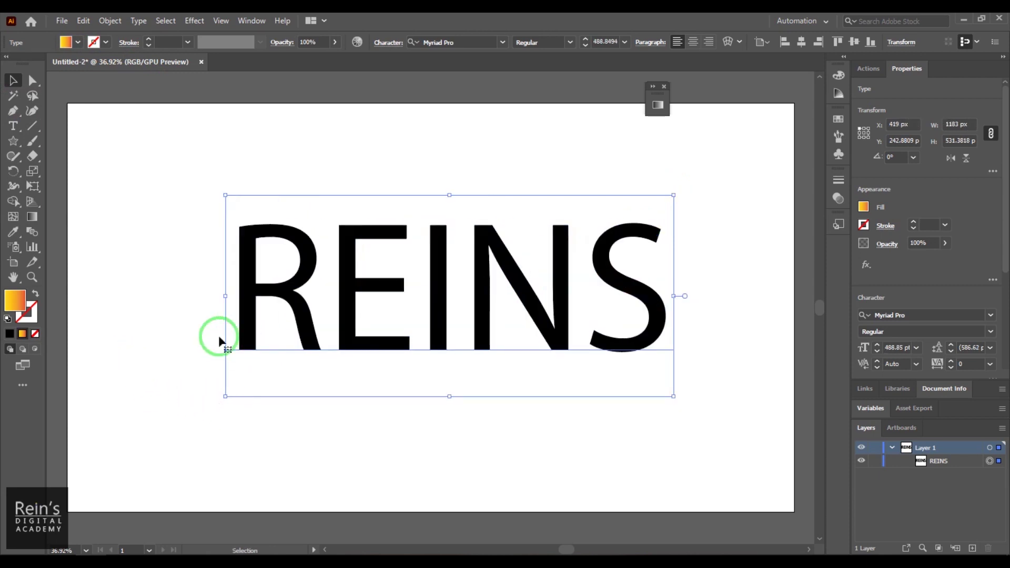
Clear the REINS text's fill and apply the yellow-to-red linear gradient across it with the Gradient tool.
left_click(35, 334)
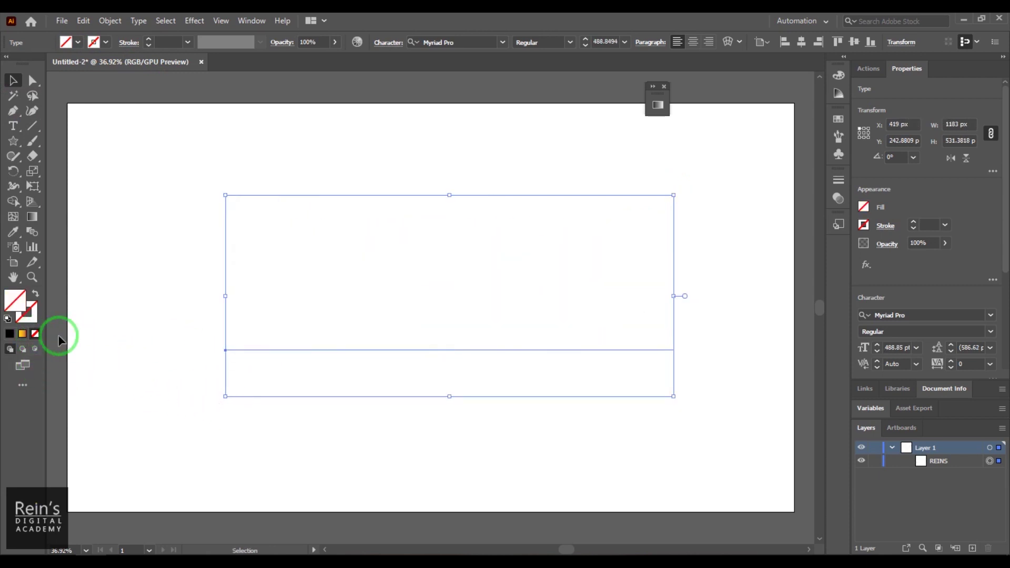
left_click(23, 334)
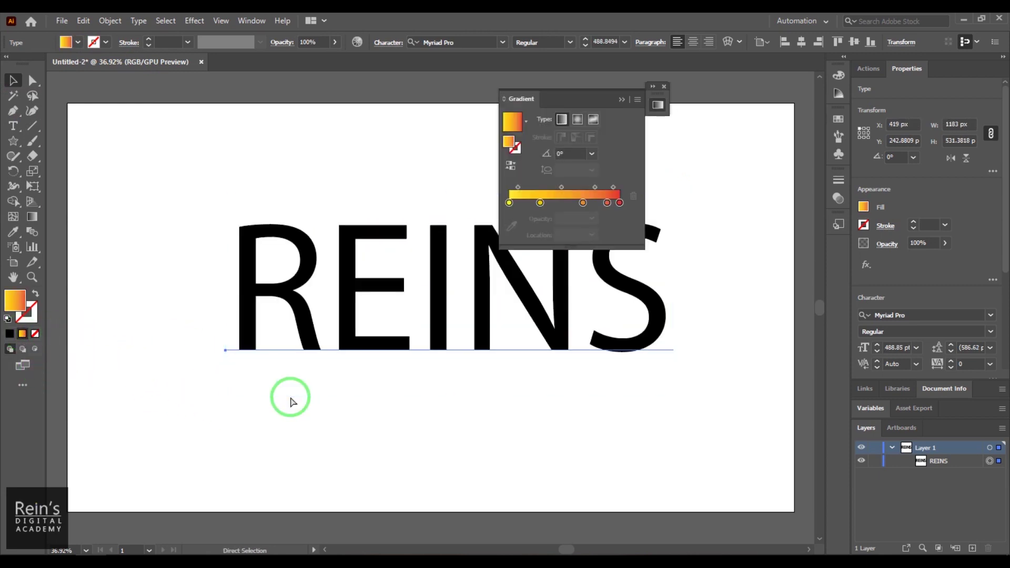
key("ctrl+z")
left_click(33, 217)
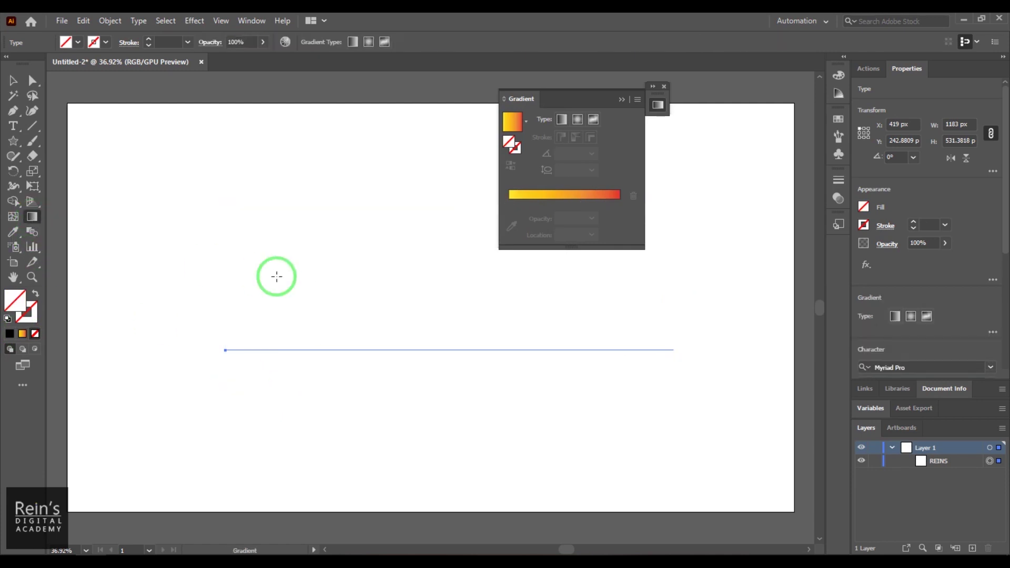
left_click(305, 289)
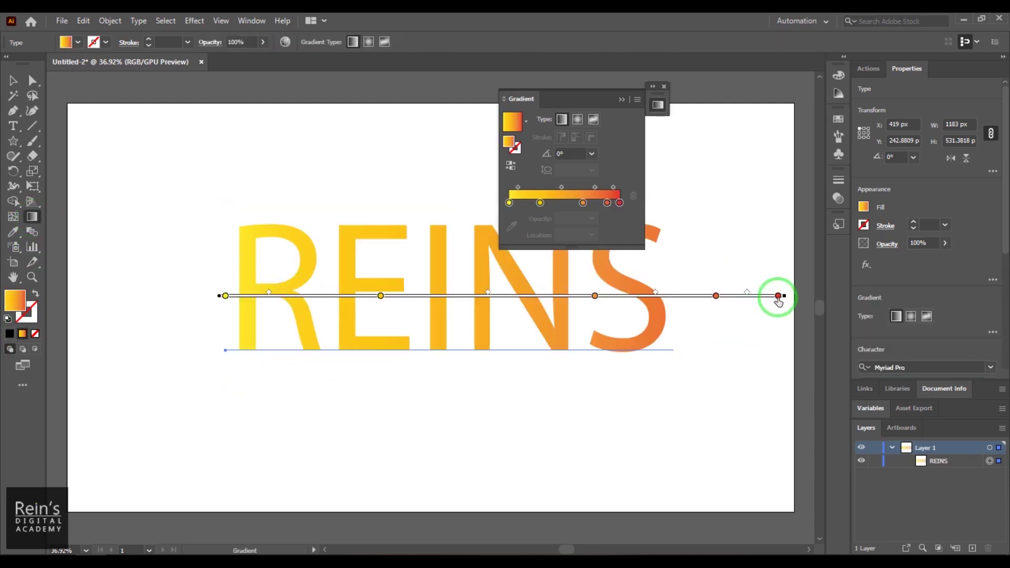
Shorten the gradient at both ends so it spans just from the R to the S, and collapse the gradient settings.
left_click_drag(784, 299, 664, 296)
left_click_drag(218, 296, 233, 296)
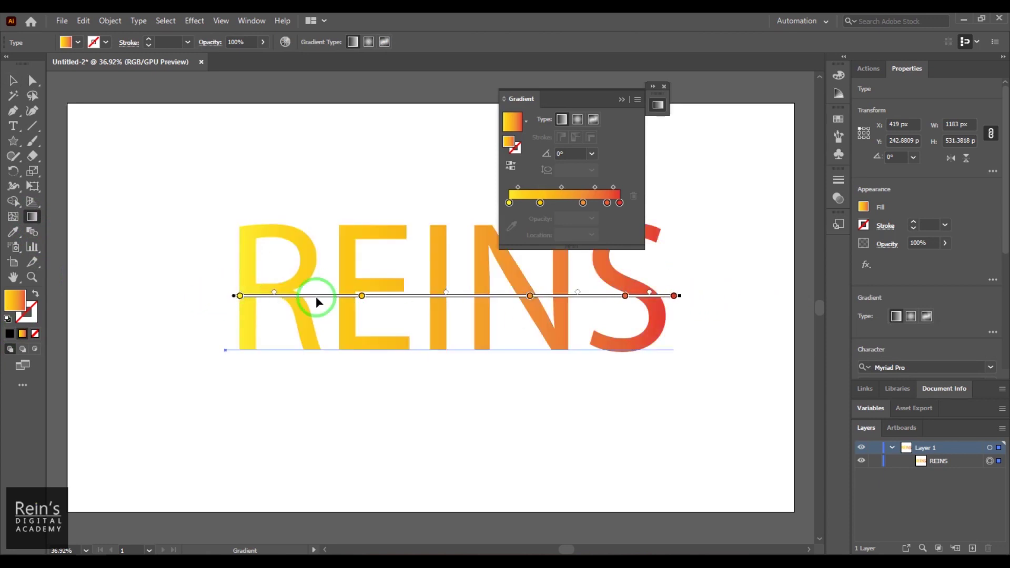
left_click(679, 298)
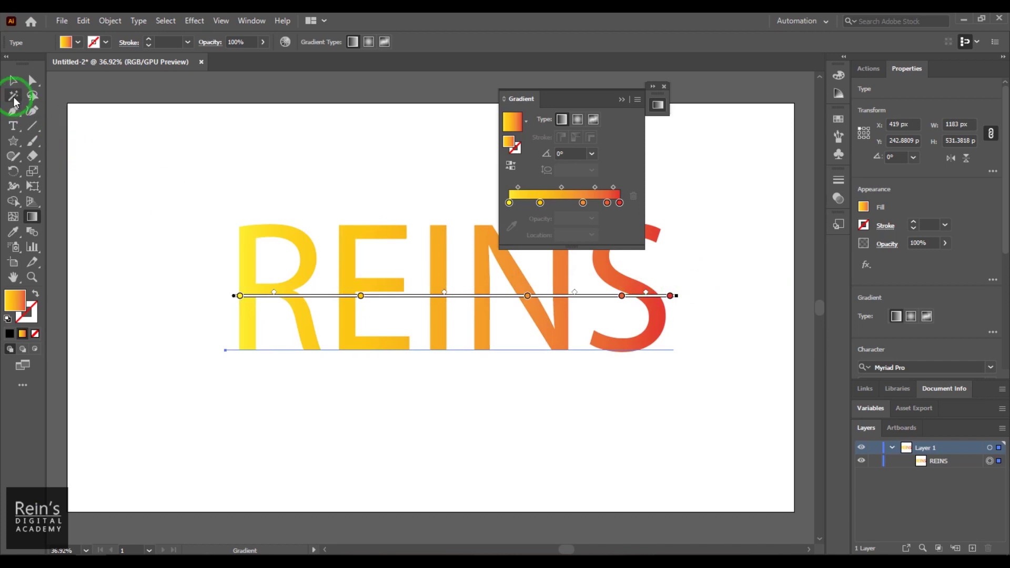
left_click(13, 80)
left_click(624, 323)
left_click(621, 100)
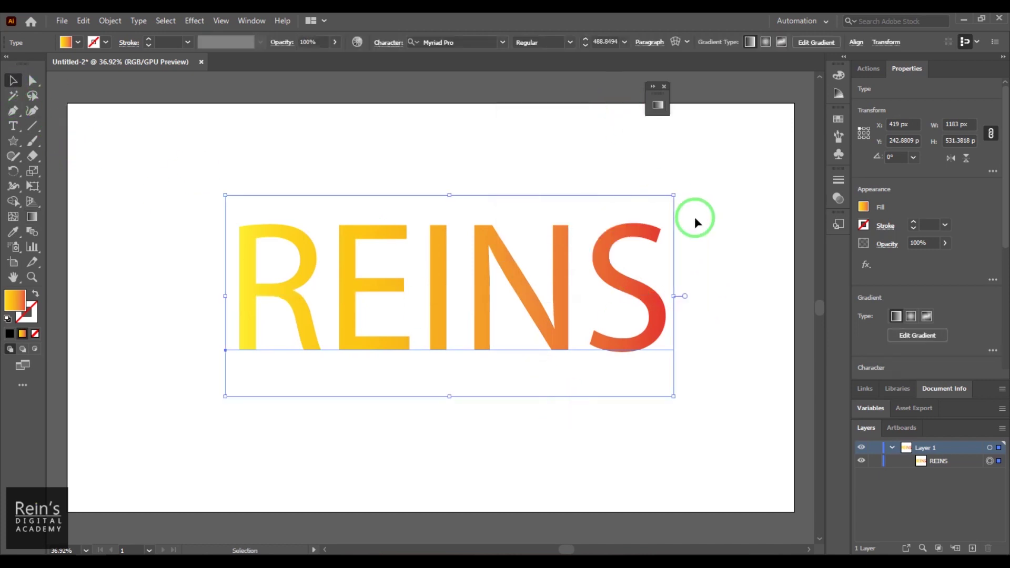
Warp the REINS text in a horizontal Flag envelope with 92% bend, 9% horizontal and 24% vertical distortion, and deselect it.
left_click(803, 209)
left_click(595, 274)
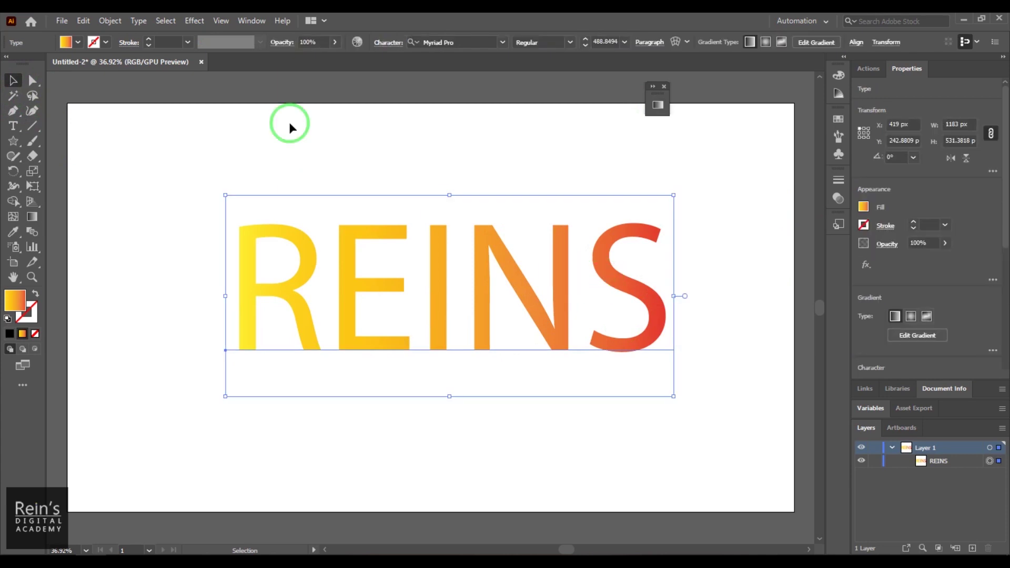
left_click(113, 22)
left_click(203, 378)
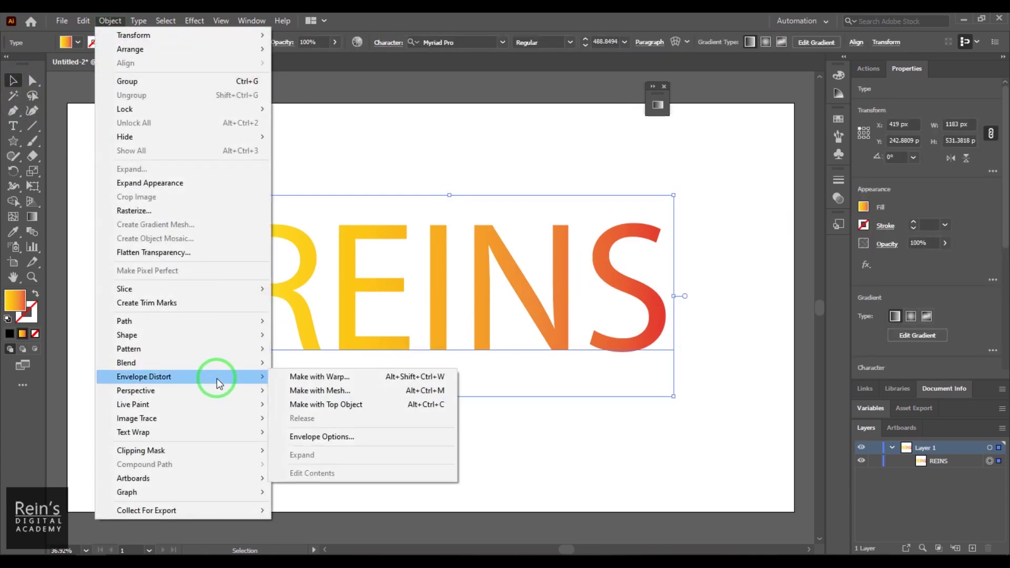
left_click(362, 380)
left_click_drag(605, 120, 707, 102)
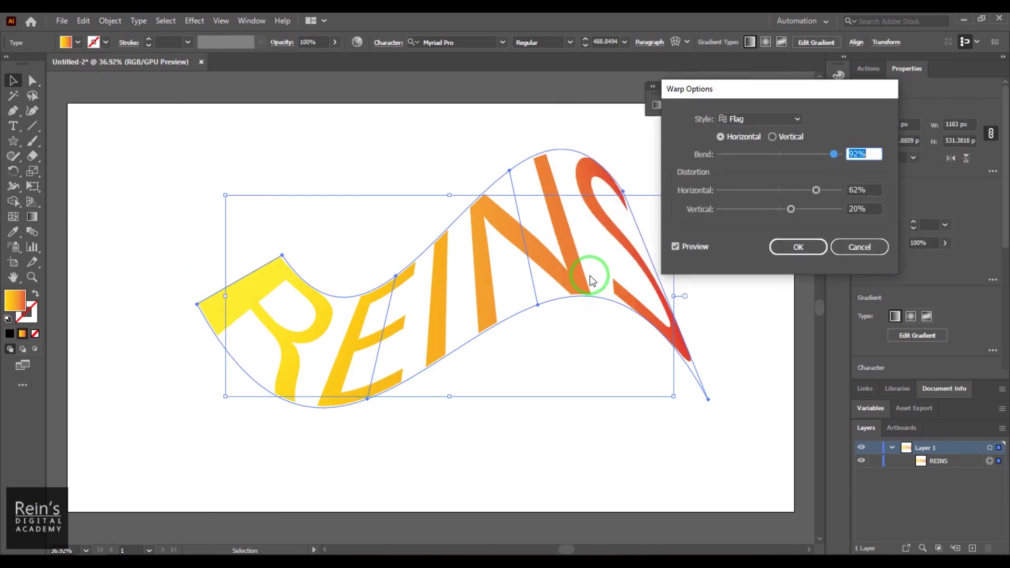
left_click_drag(817, 190, 796, 217)
left_click(798, 247)
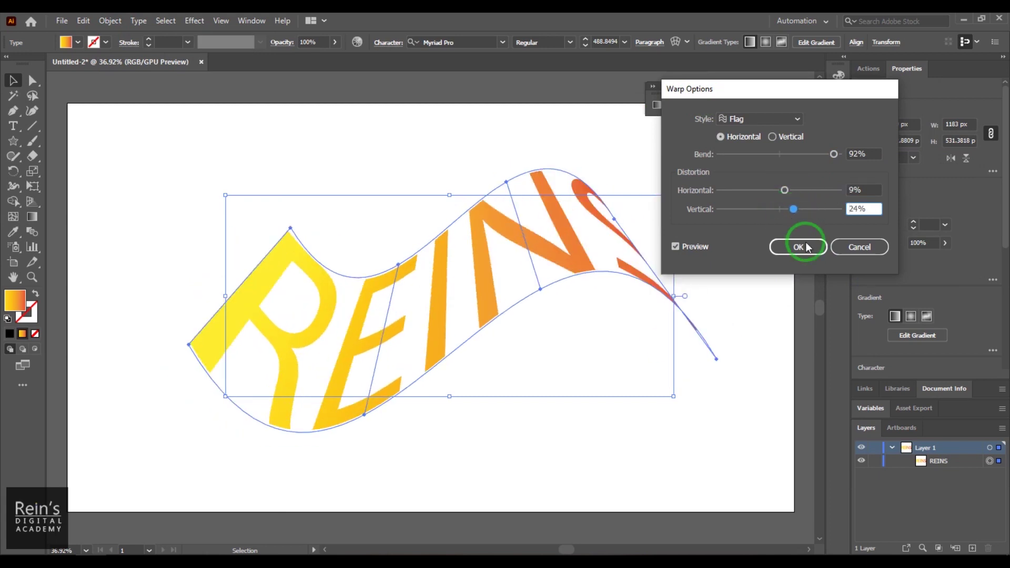
left_click(750, 355)
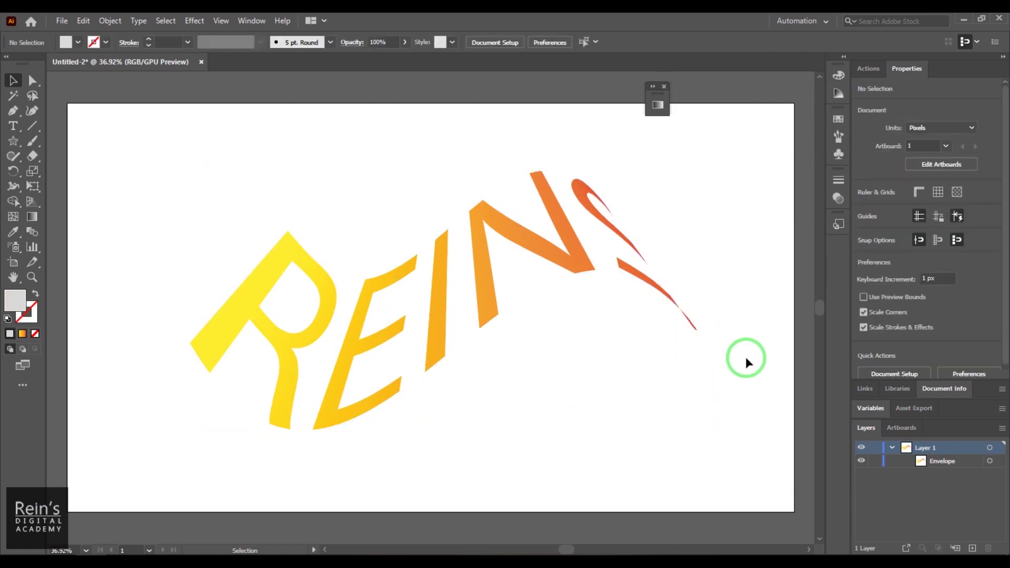
Move the warped REINS envelope slightly left and open its contents for editing.
left_click(554, 268)
left_click_drag(549, 265, 551, 265)
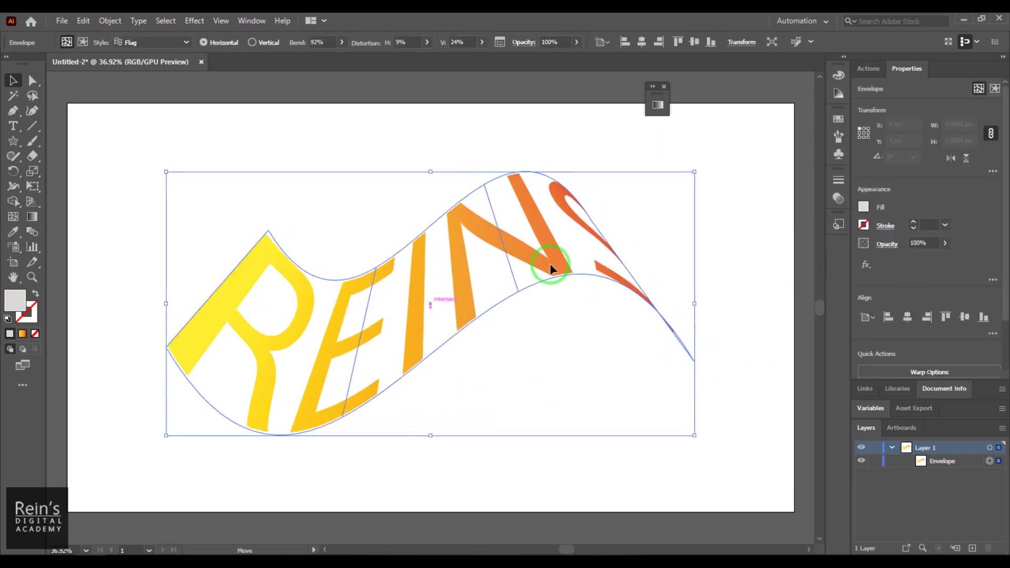
left_click(110, 21)
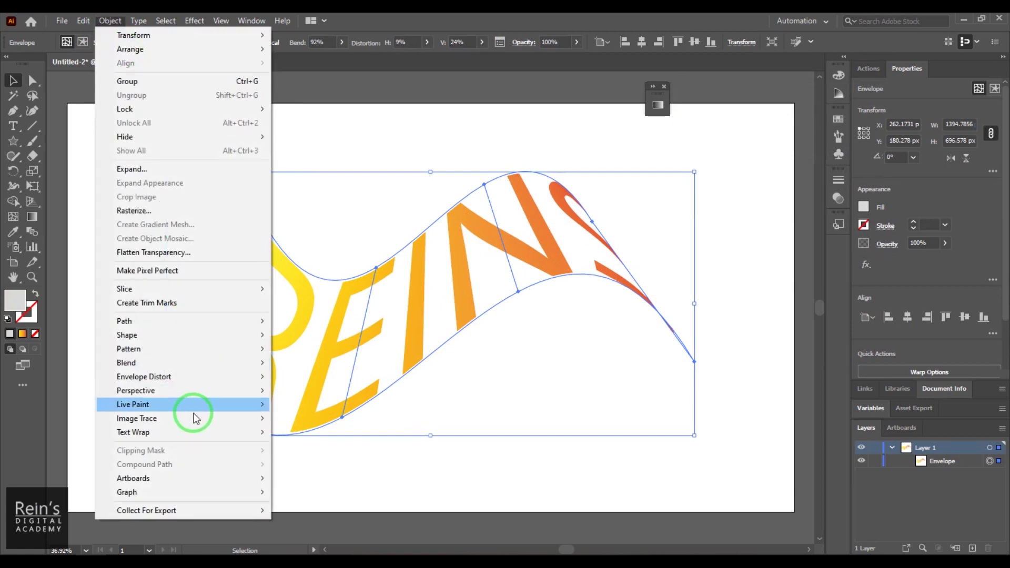
mouse_move(226, 376)
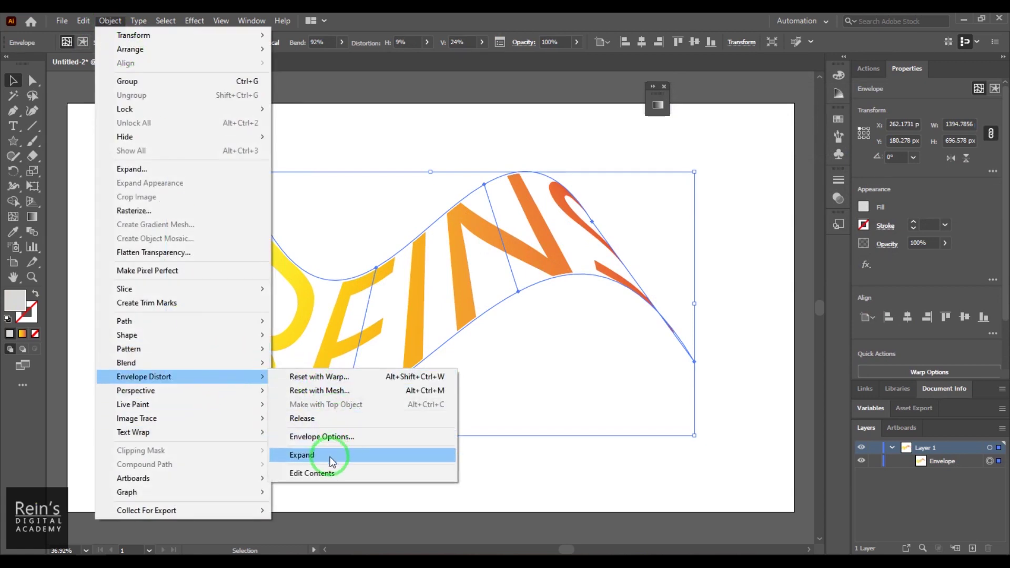
left_click(333, 474)
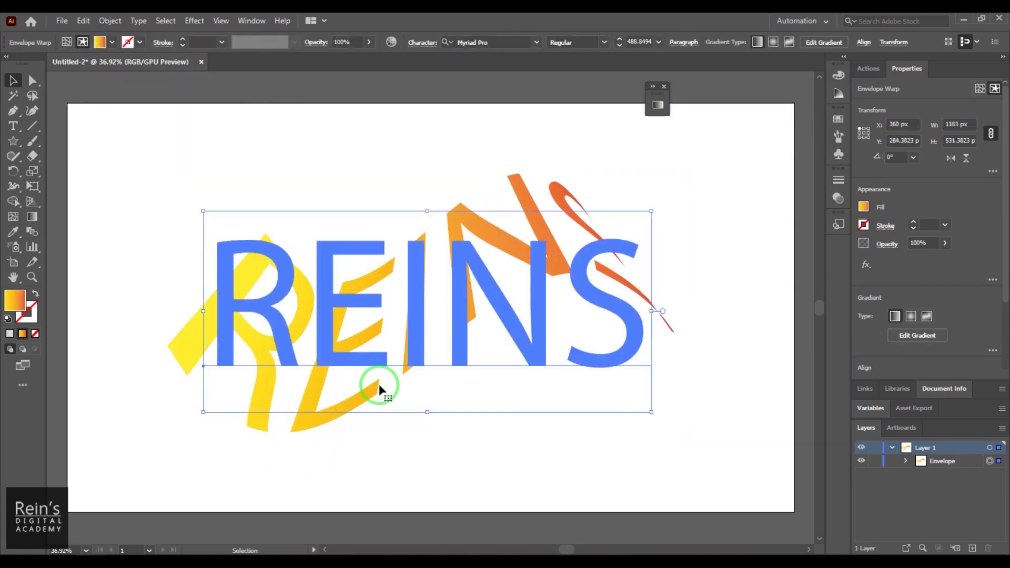
Replace the word REINS inside the envelope with "Illustrator" and finish the text editing.
left_click(13, 126)
double_click(280, 309)
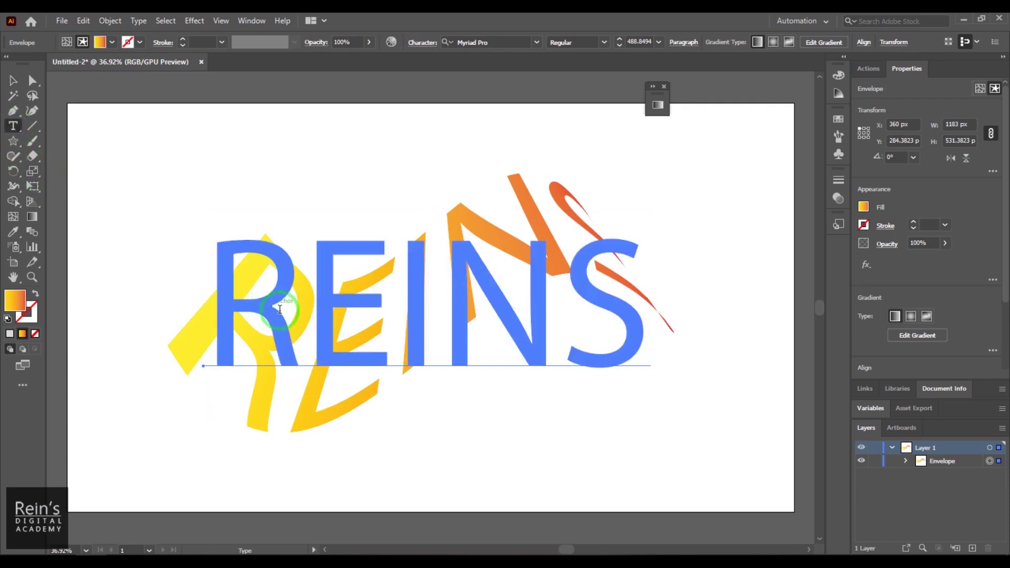
left_click(301, 344)
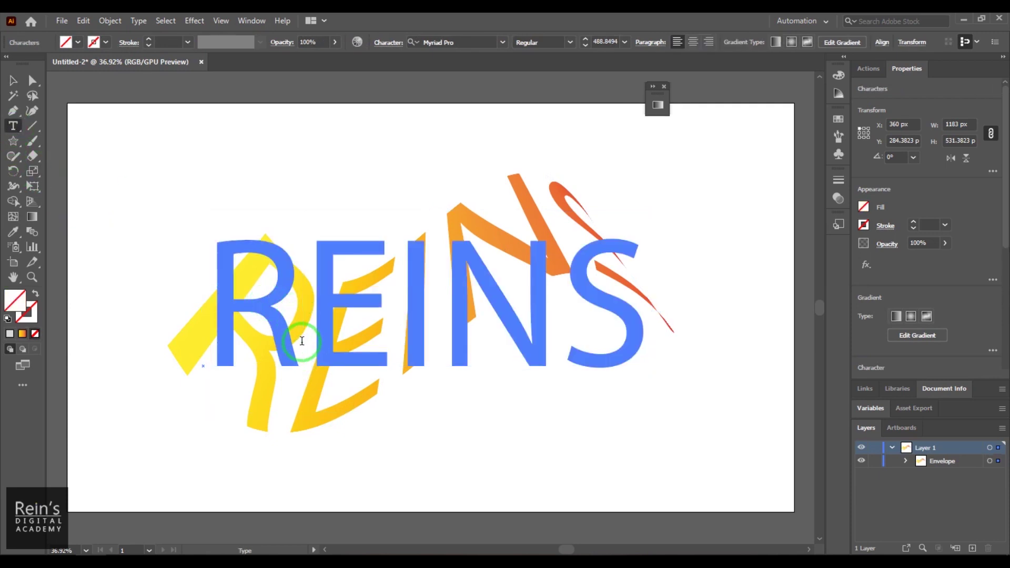
double_click(302, 341)
type("I")
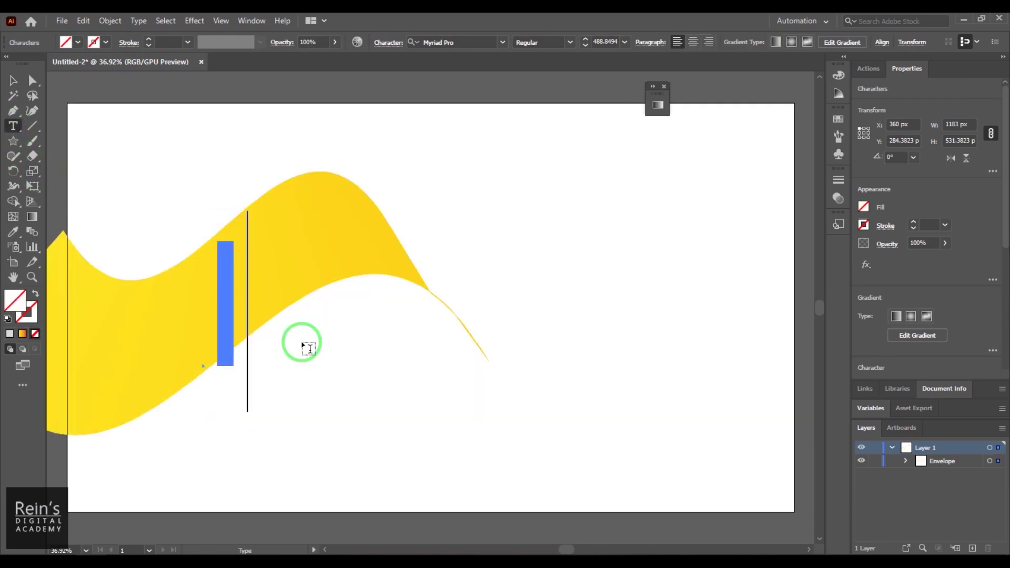
type("llus")
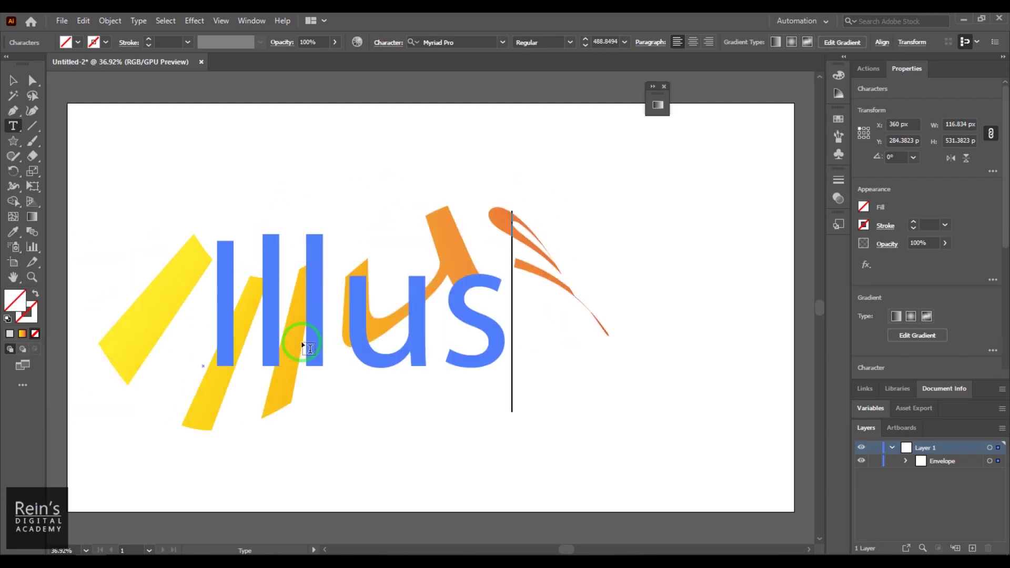
type("tra")
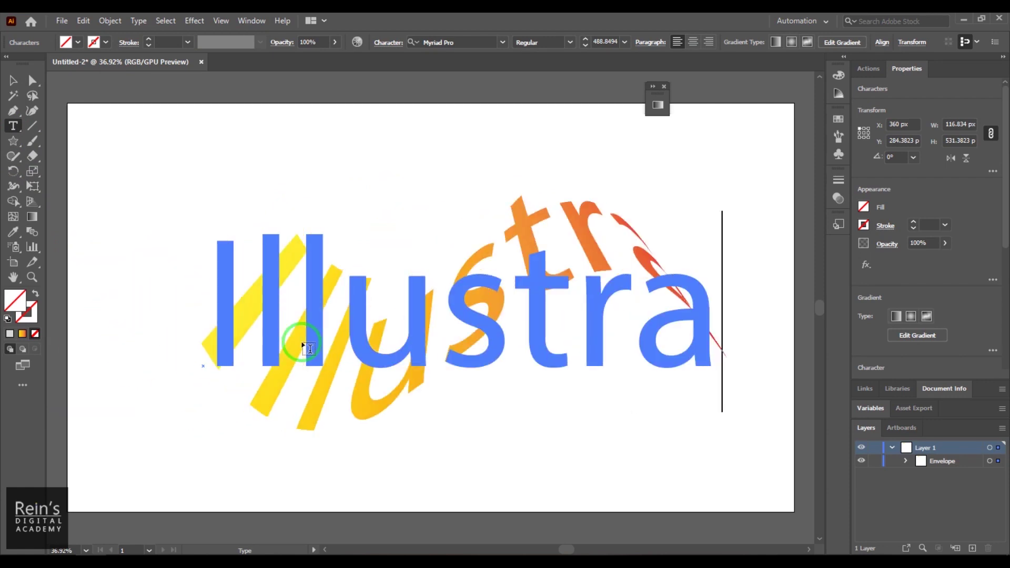
type("to")
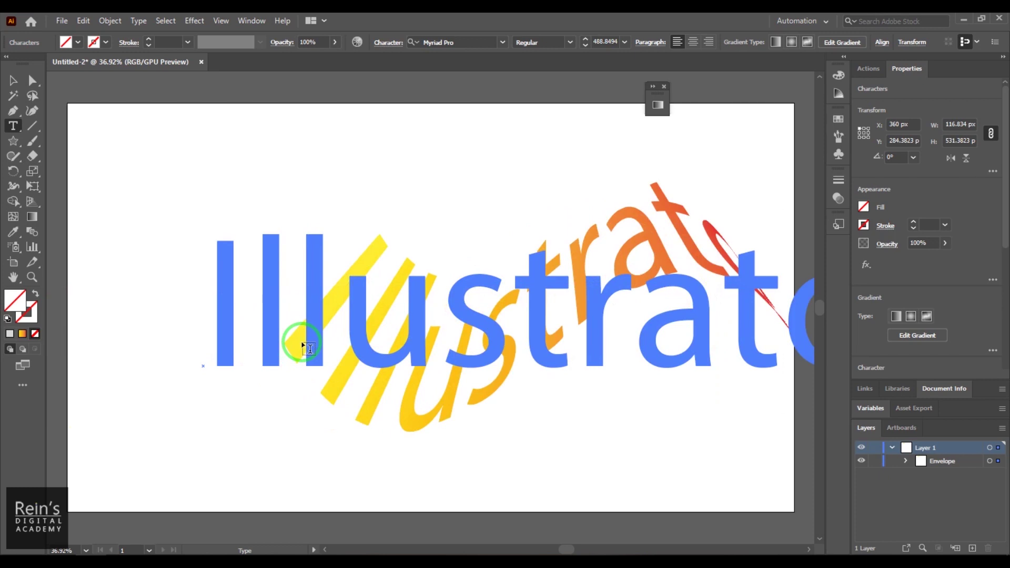
left_click(13, 80)
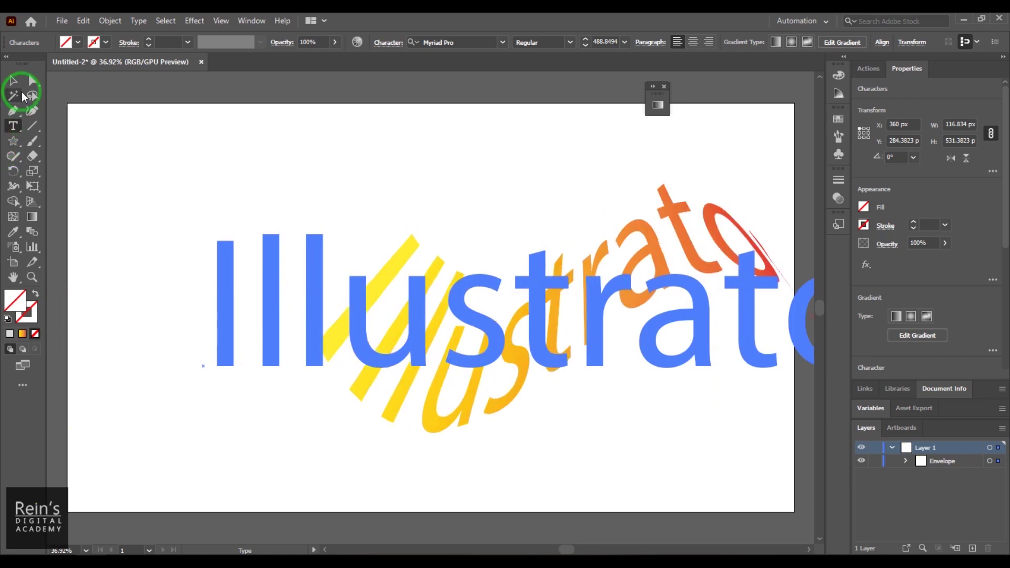
Move the warped Illustrator text left and up so that it sits fully within the artboard.
left_click_drag(350, 343, 309, 351)
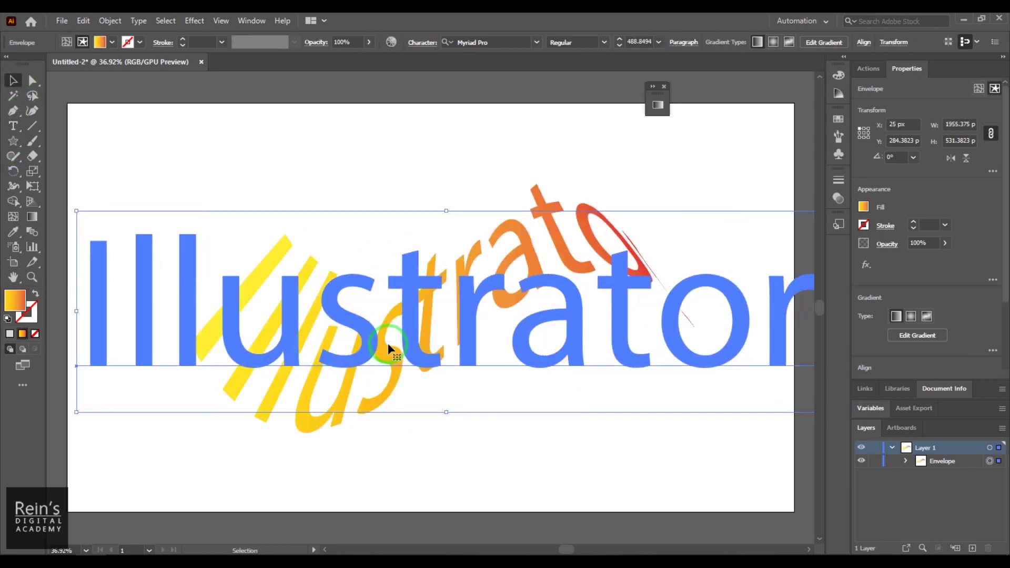
left_click(468, 464)
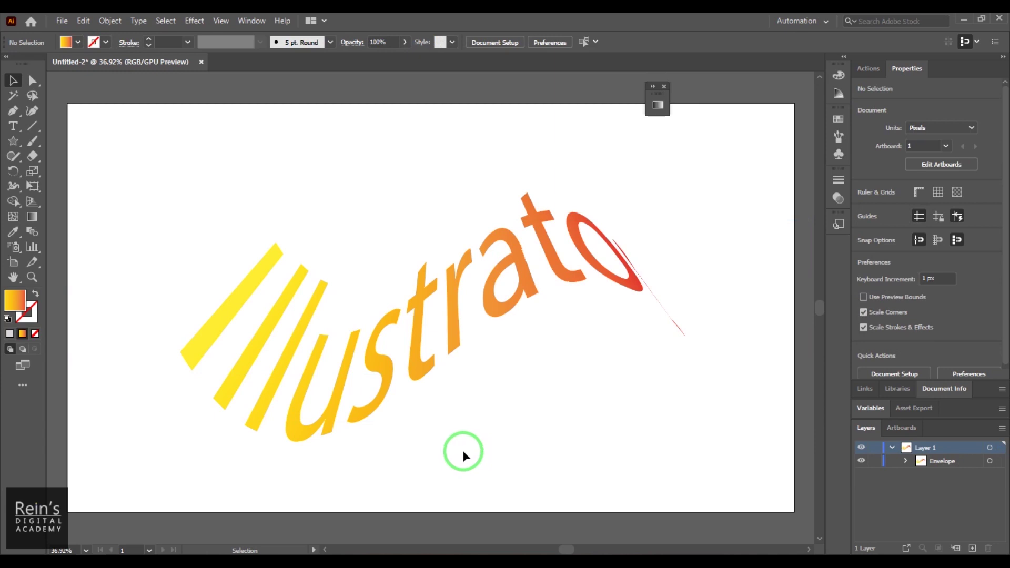
key("ctrl+v")
mouse_move(361, 312)
left_mouse_down()
mouse_move(353, 271)
mouse_move(366, 294)
left_mouse_up()
Expand the warped Illustrator text envelope into plain vector shapes.
left_click(110, 20)
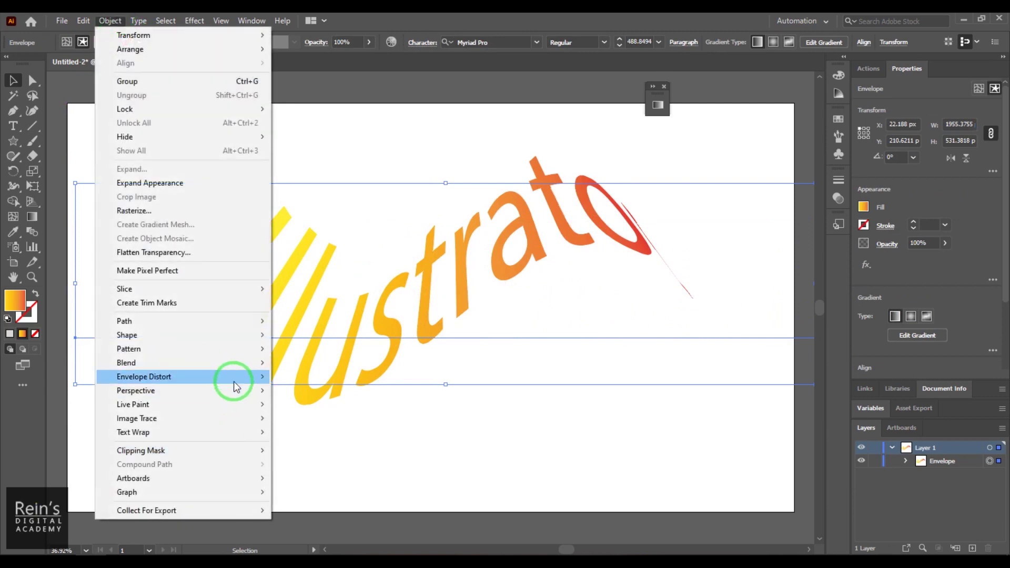
mouse_move(236, 377)
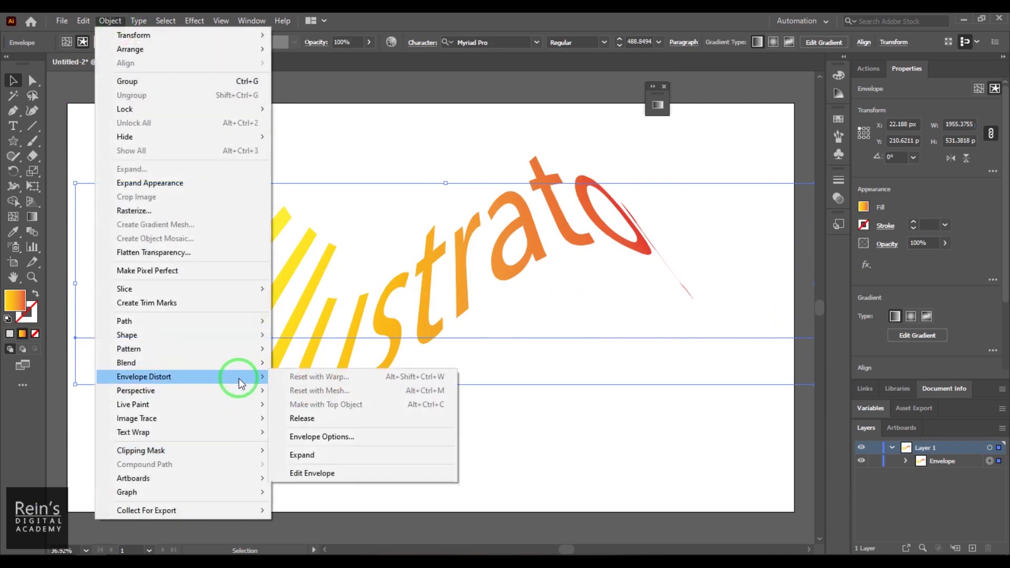
left_click(385, 457)
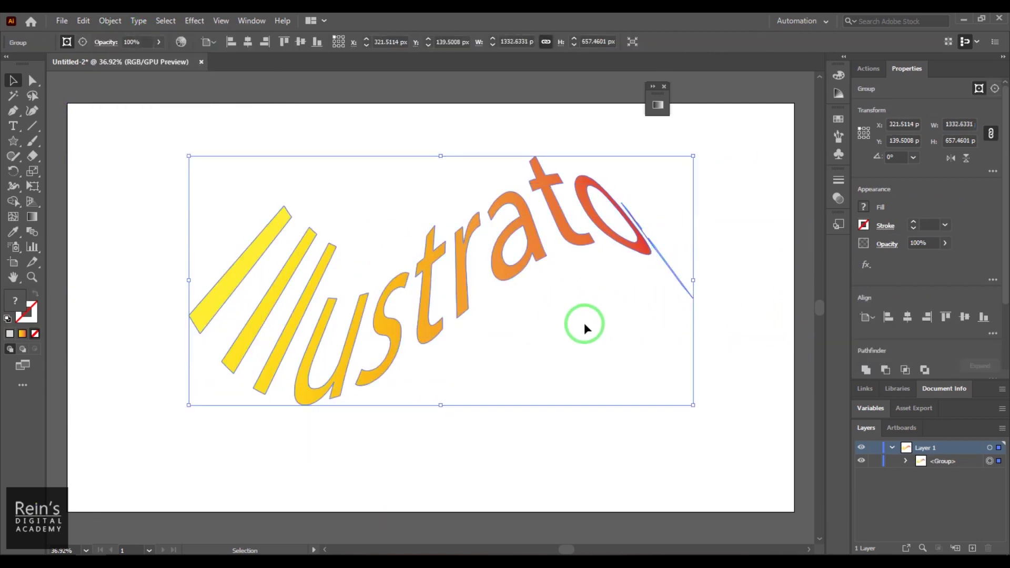
left_click(722, 332)
Select the entire expanded Illustrator lettering and delete it from the artboard.
left_click_drag(679, 402, 274, 185)
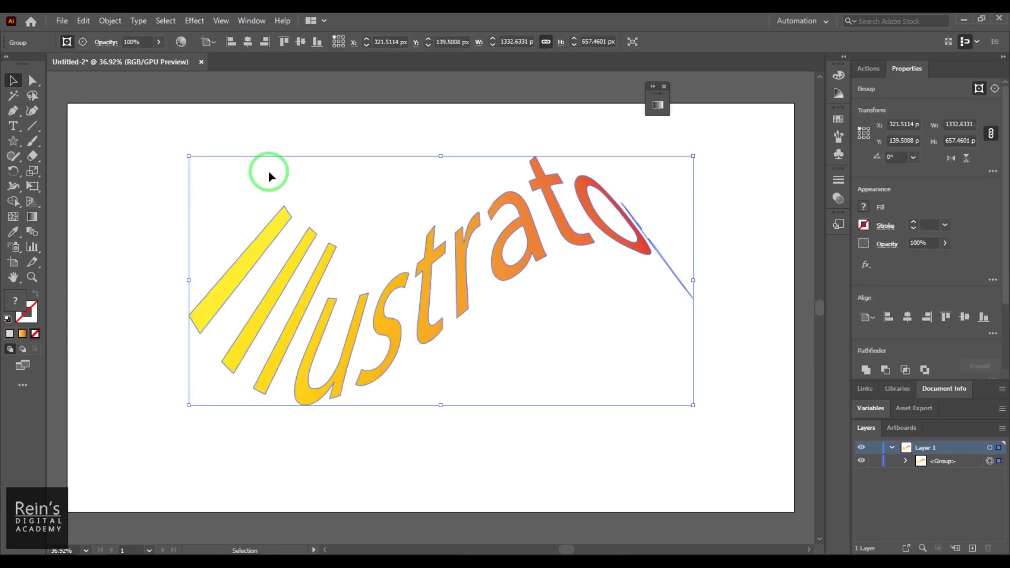
left_click_drag(147, 158, 720, 388)
key("Delete")
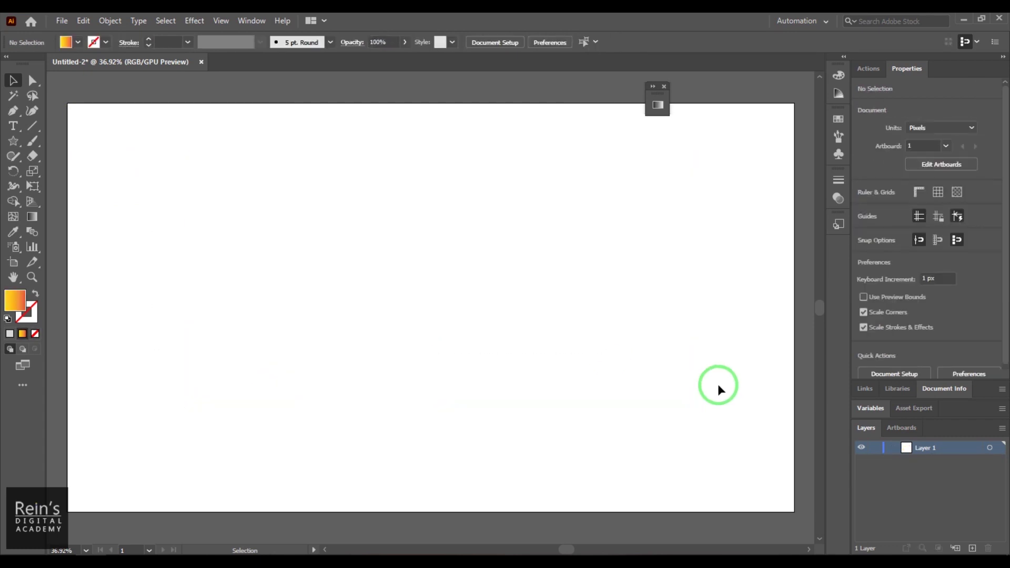
Add the point text "REINS" on the empty artboard.
left_click(13, 130)
left_click(266, 281)
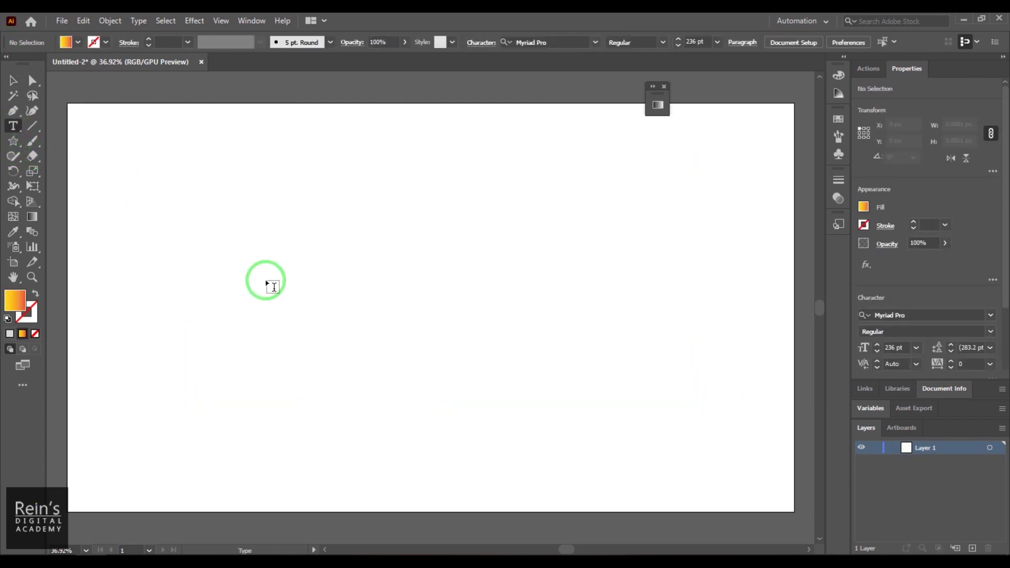
type("REINS")
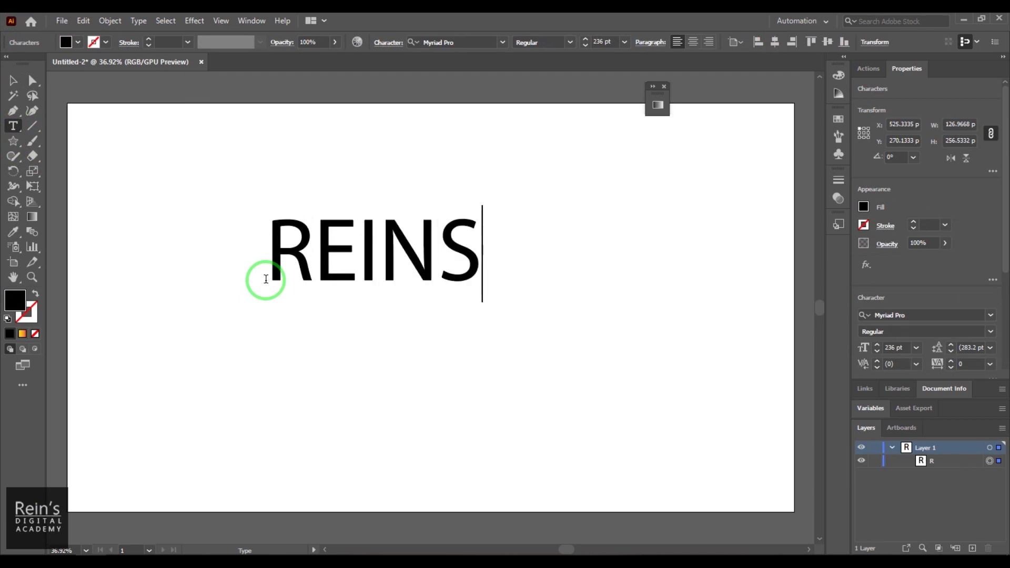
Reposition the REINS text and scale it up to about 1429 px wide so it fills most of the artboard.
left_click(14, 80)
left_click_drag(388, 273, 345, 336)
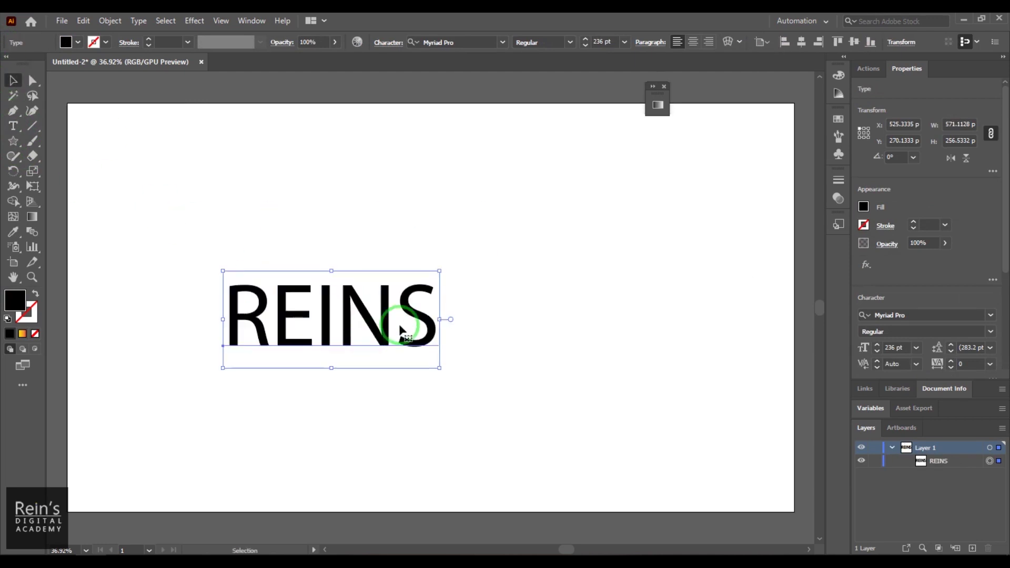
left_click_drag(456, 268, 706, 162)
left_click_drag(225, 367, 144, 475)
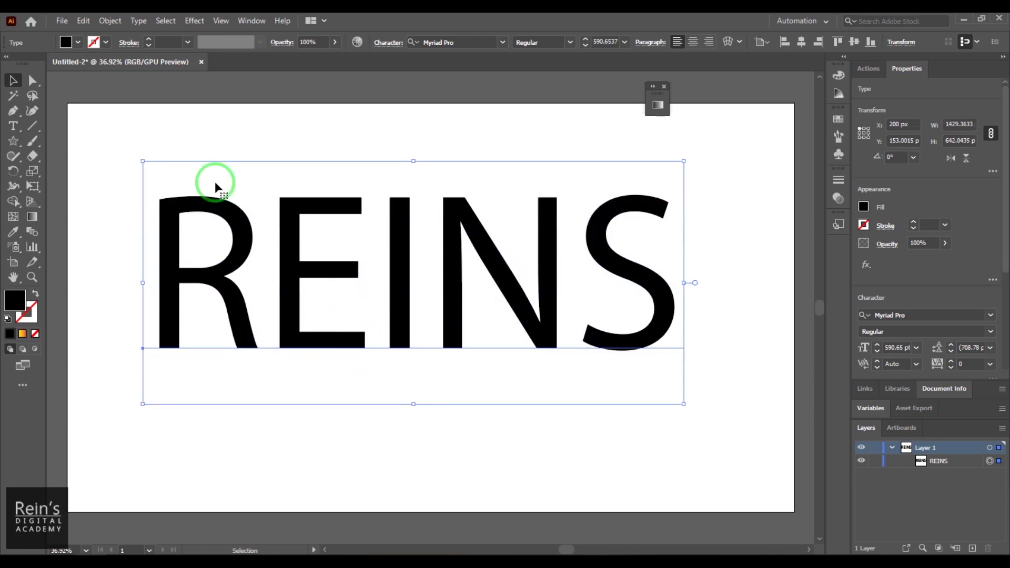
Start a mesh-based Envelope Distort on the REINS text and turn on its preview.
left_click(111, 21)
mouse_move(219, 377)
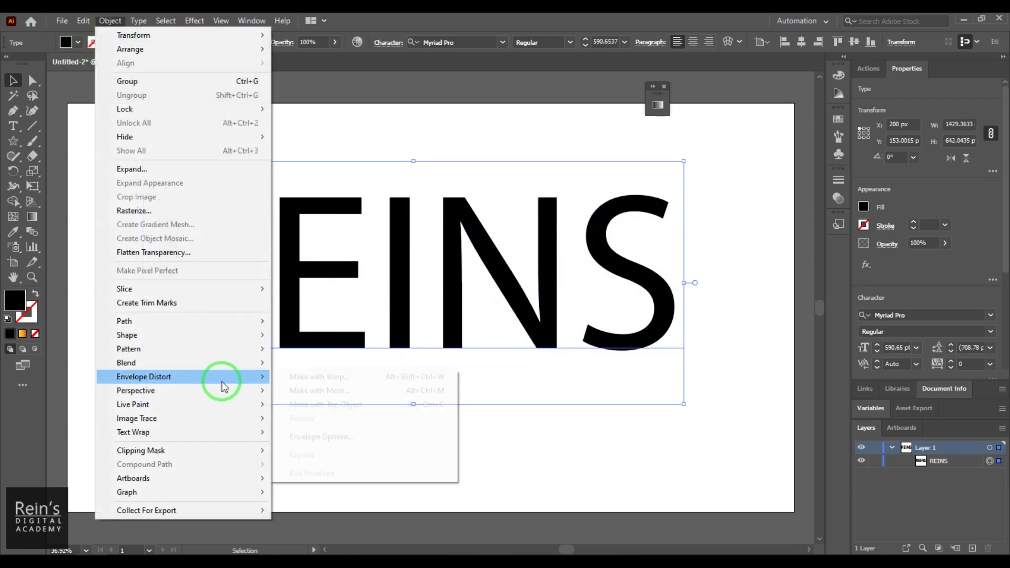
left_click(317, 394)
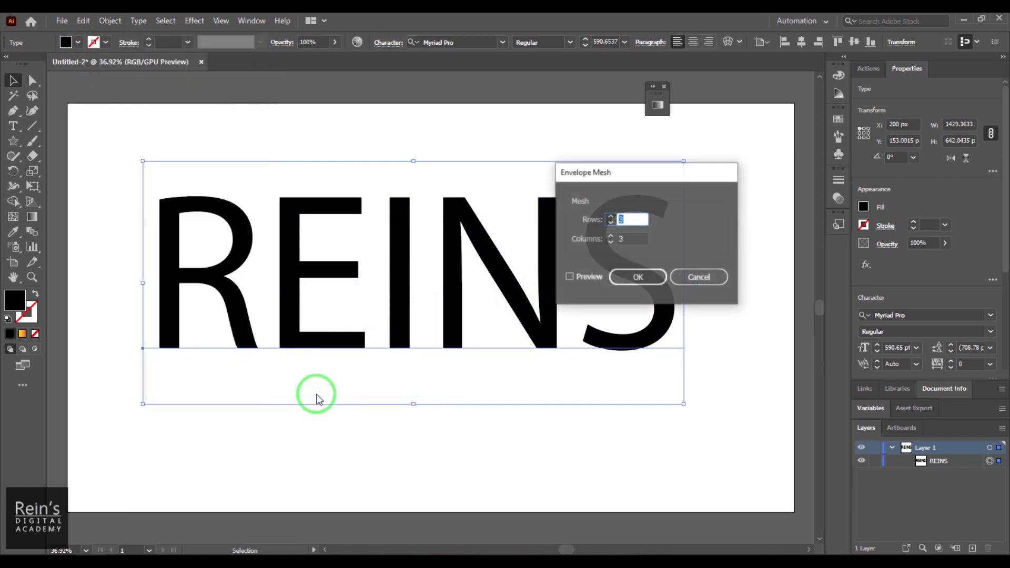
left_click_drag(591, 163, 696, 172)
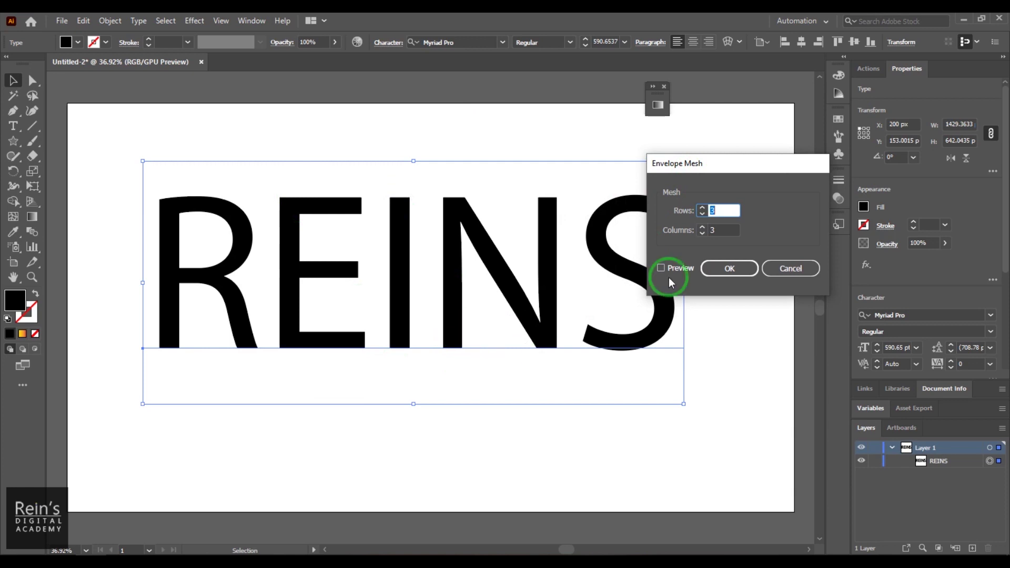
left_click_drag(732, 166, 694, 173)
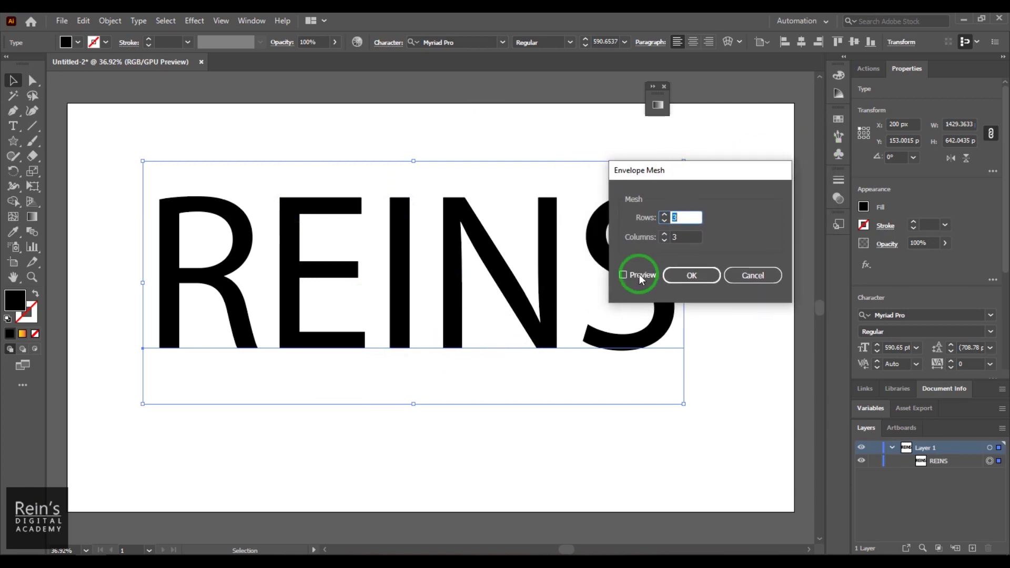
left_click_drag(618, 188, 649, 183)
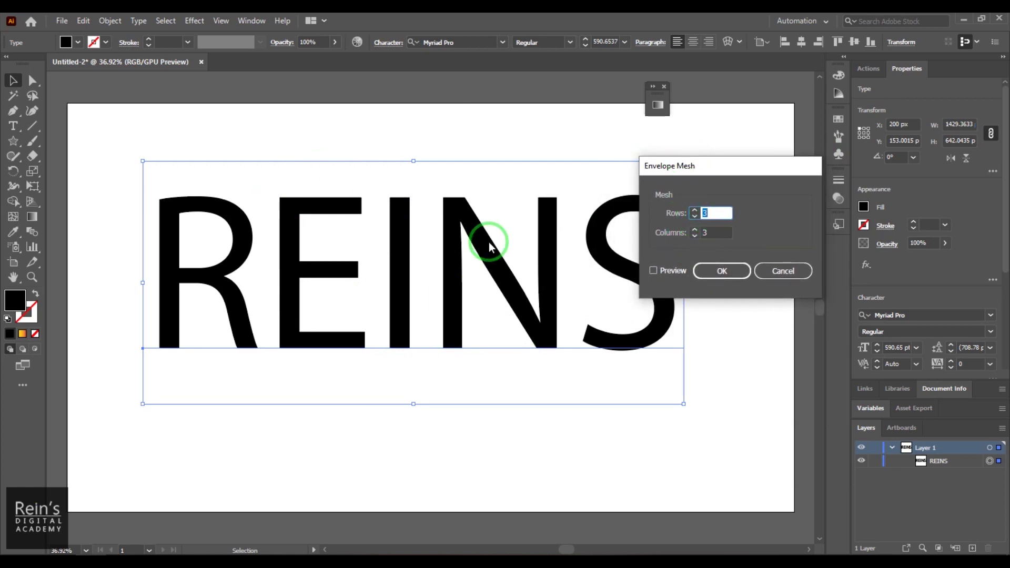
left_click(671, 274)
left_click(670, 275)
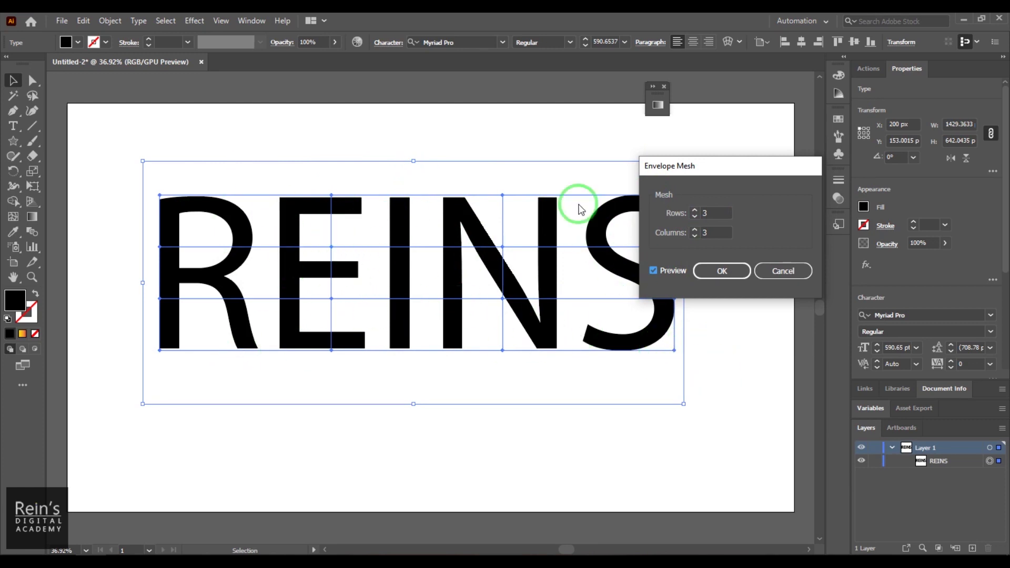
Set the envelope mesh to 2 rows and 4 columns and apply it to the REINS text.
left_click(695, 211)
left_click(696, 217)
left_click(696, 216)
left_click(697, 216)
left_click(696, 230)
left_click(696, 230)
left_click(695, 230)
left_click(696, 230)
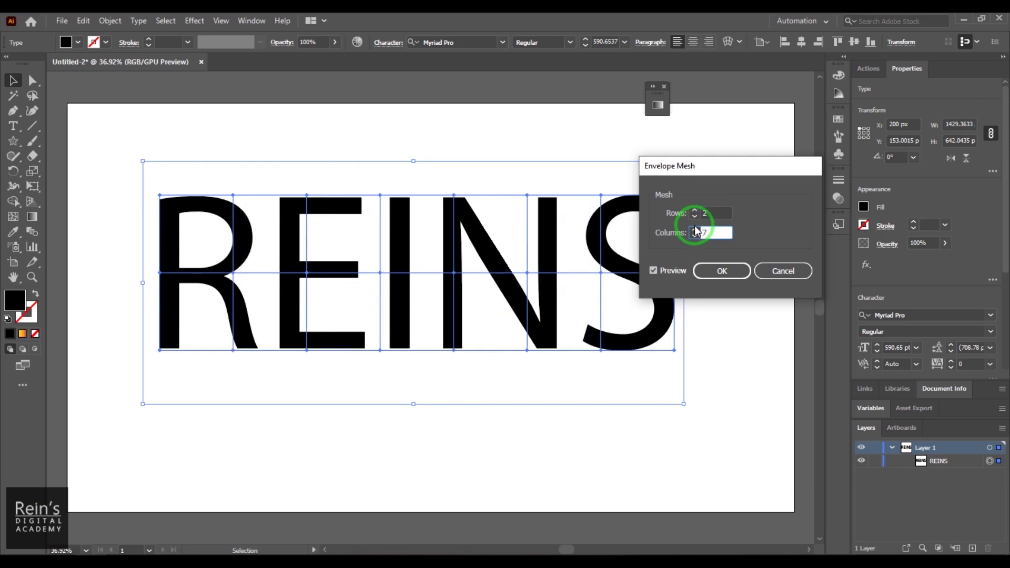
left_click(696, 230)
left_click(695, 230)
left_click(696, 230)
left_click(696, 230)
left_click(694, 235)
left_click(694, 235)
left_click(695, 235)
left_click(694, 235)
left_click(695, 235)
left_click(695, 235)
left_click(694, 235)
left_click(722, 271)
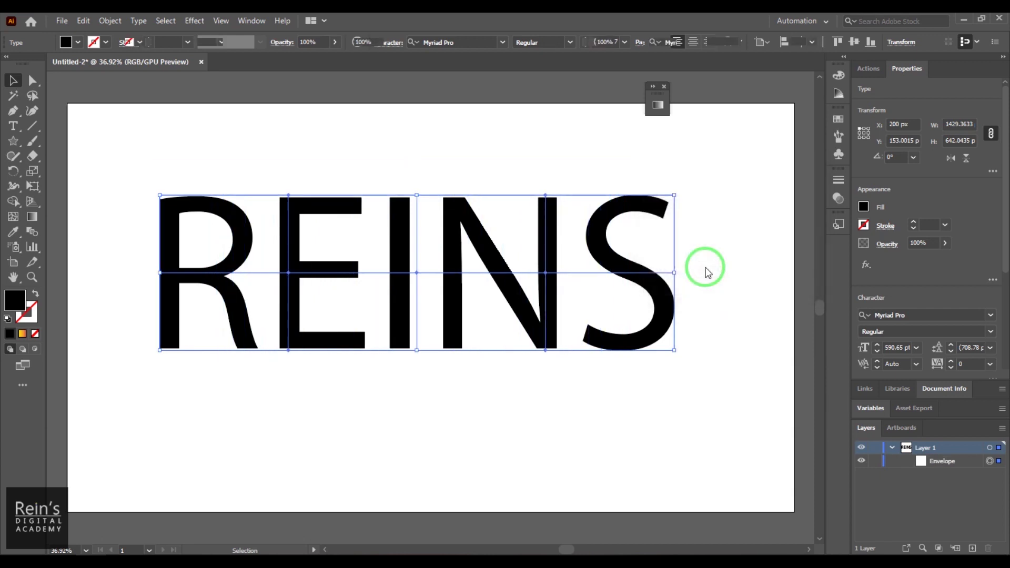
Bulge the mesh outward at the E's upper and lower edge points, and pinch it inward at the two points beside the N.
left_click(33, 80)
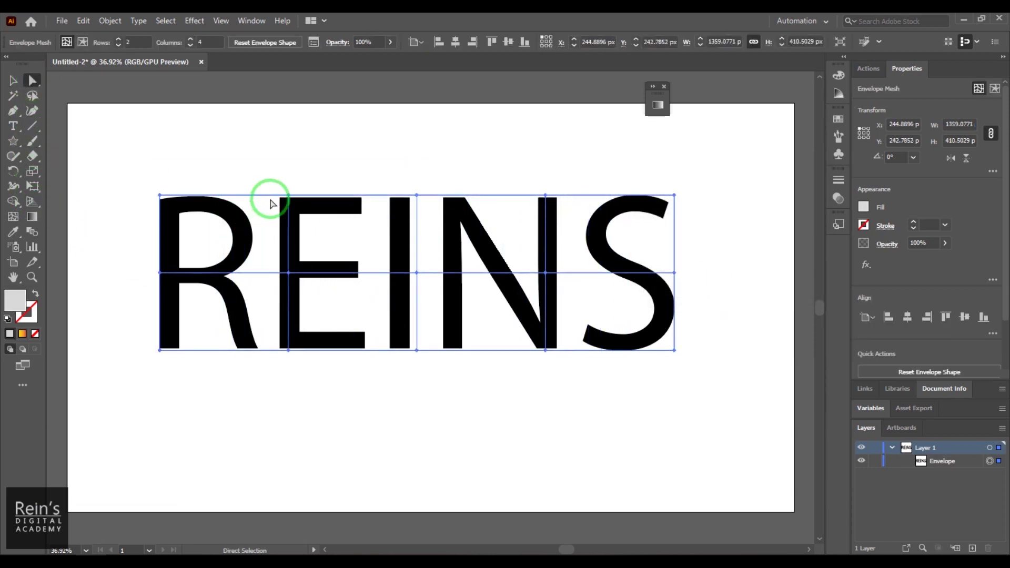
left_click_drag(288, 196, 284, 159)
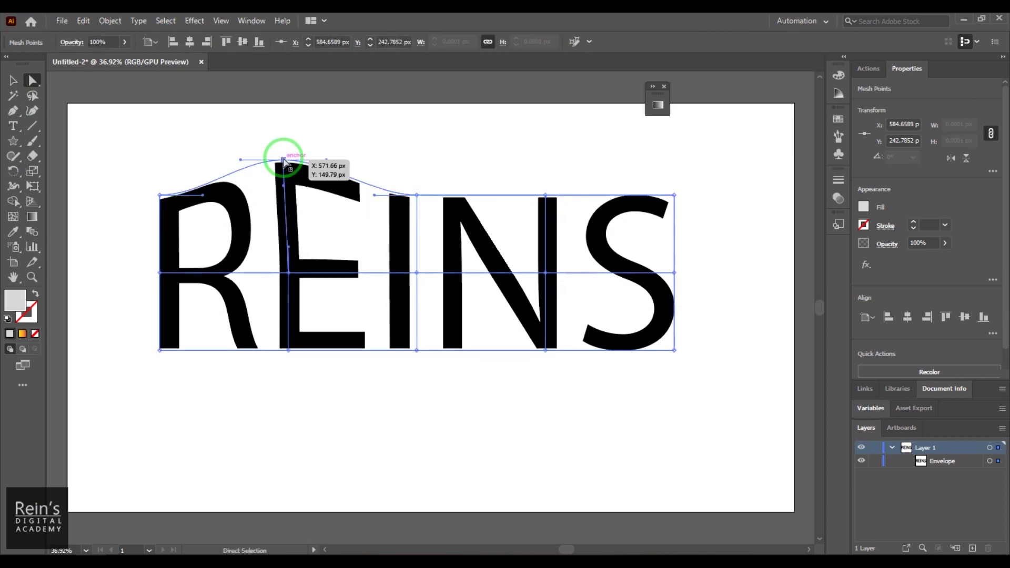
left_click_drag(290, 354, 280, 421)
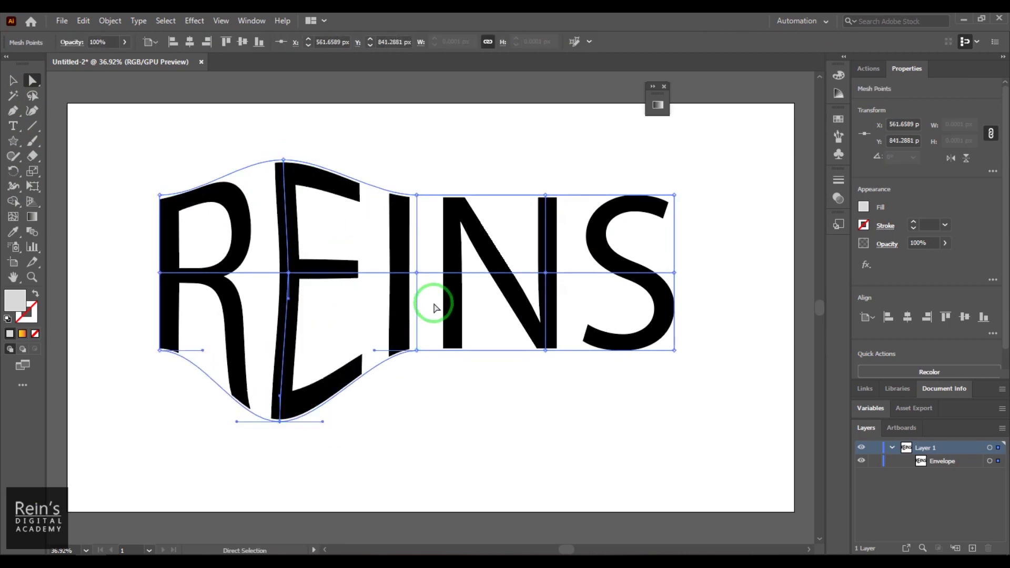
left_click_drag(547, 198, 547, 255)
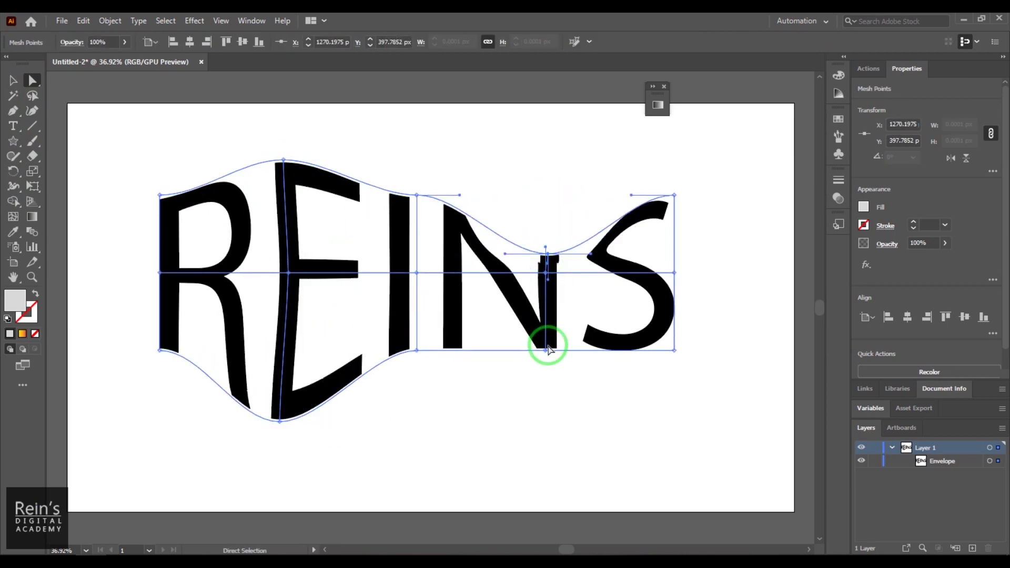
left_click_drag(546, 352, 548, 298)
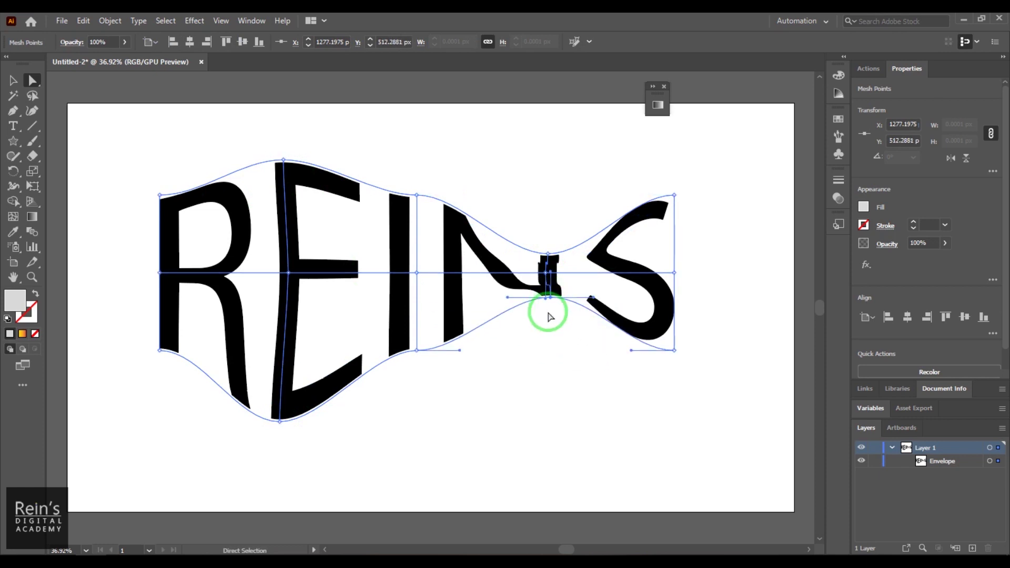
Tilt the handles of the middle column's upper and lower edge points toward the pinch, and adjust the upper handle of the pinch's inner point.
left_click(417, 195)
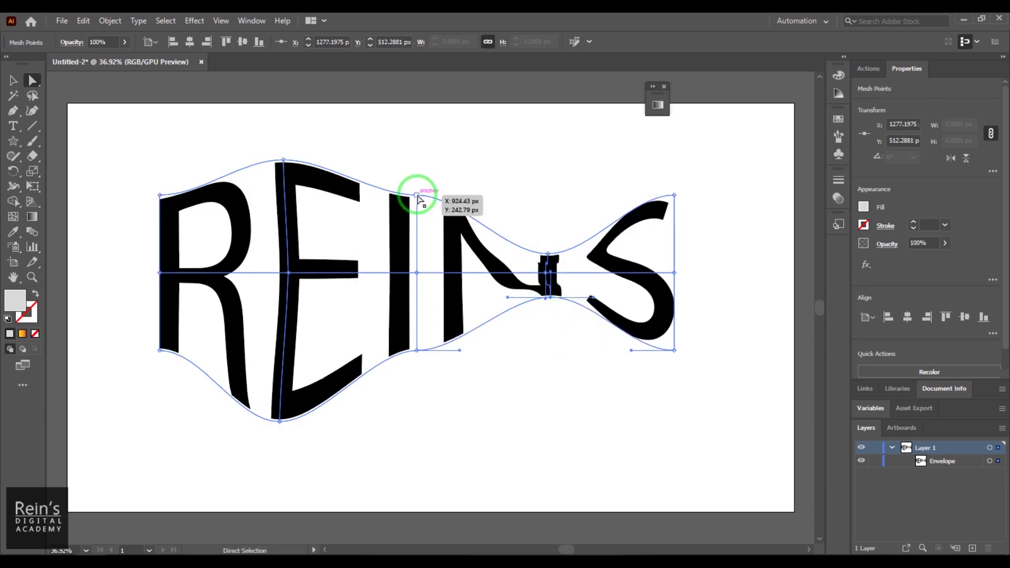
left_click_drag(460, 196, 460, 210)
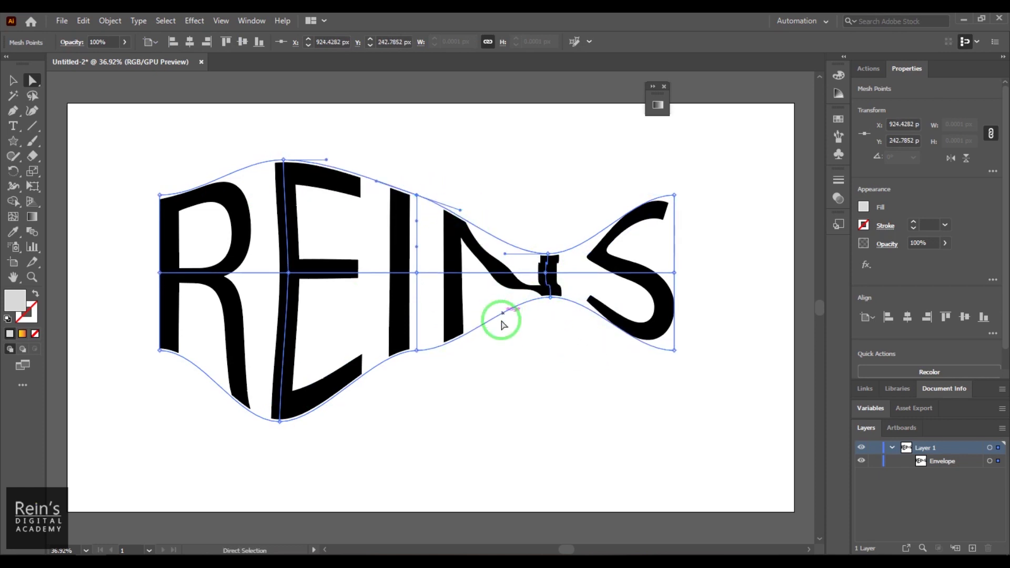
left_click(418, 351)
left_click_drag(460, 351, 461, 328)
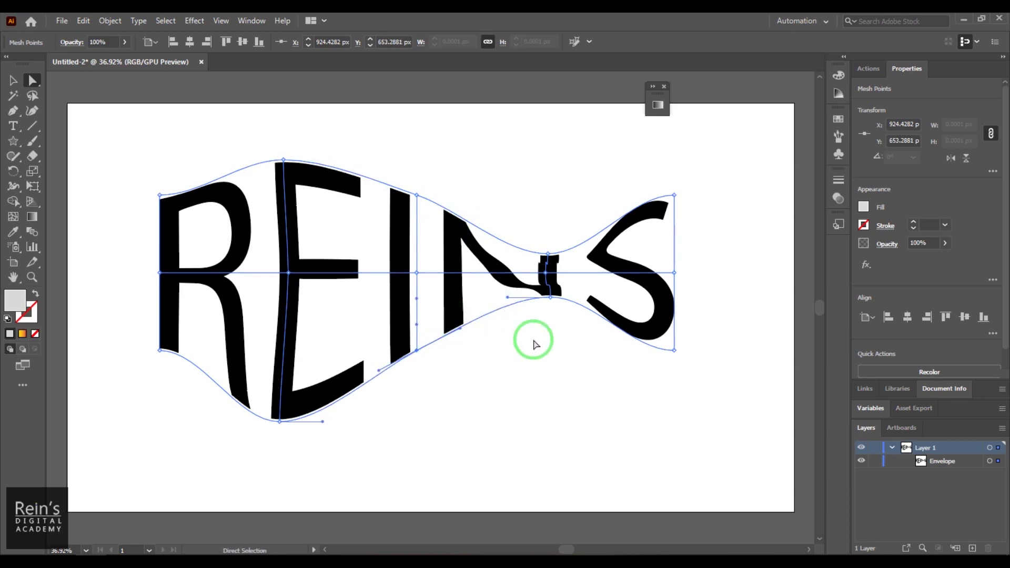
left_click(545, 274)
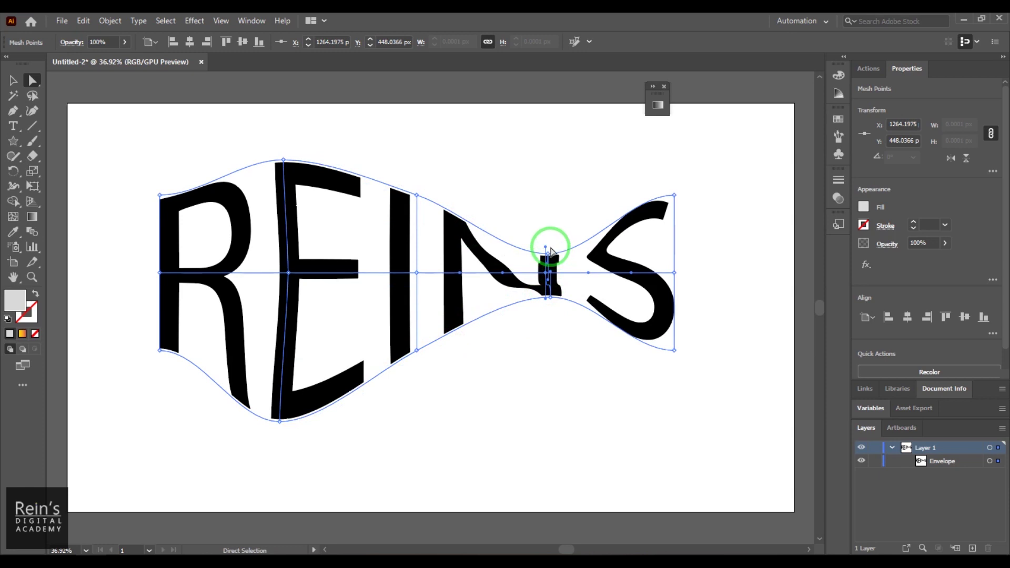
left_click_drag(546, 248, 548, 277)
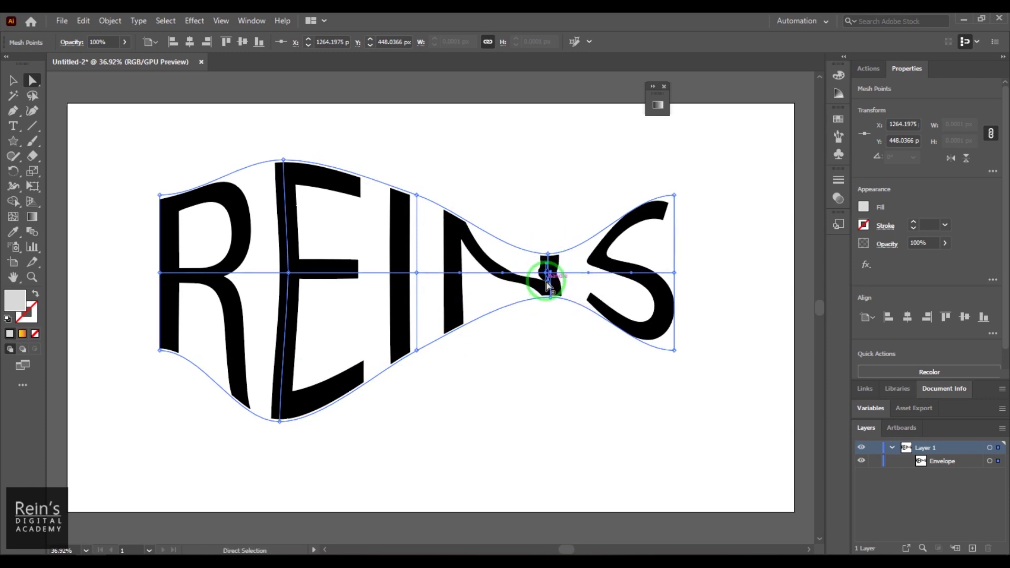
Pull the mesh's left middle point outward and adjust the neighbouring corner handles to round the R end like a fish head.
left_click_drag(159, 272, 99, 270)
left_click_drag(161, 227, 126, 210)
left_click_drag(161, 329, 133, 335)
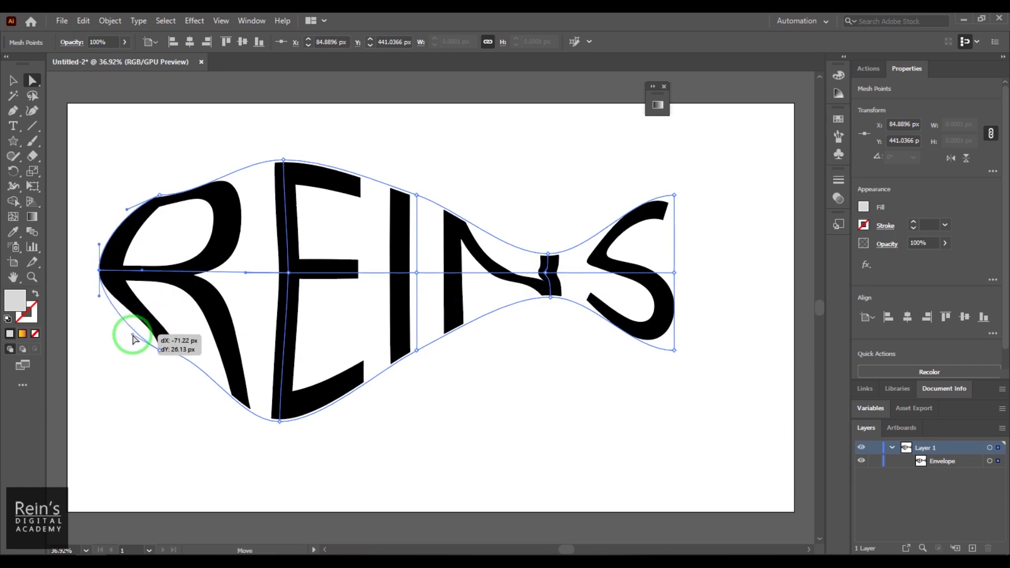
left_click_drag(163, 198, 206, 173)
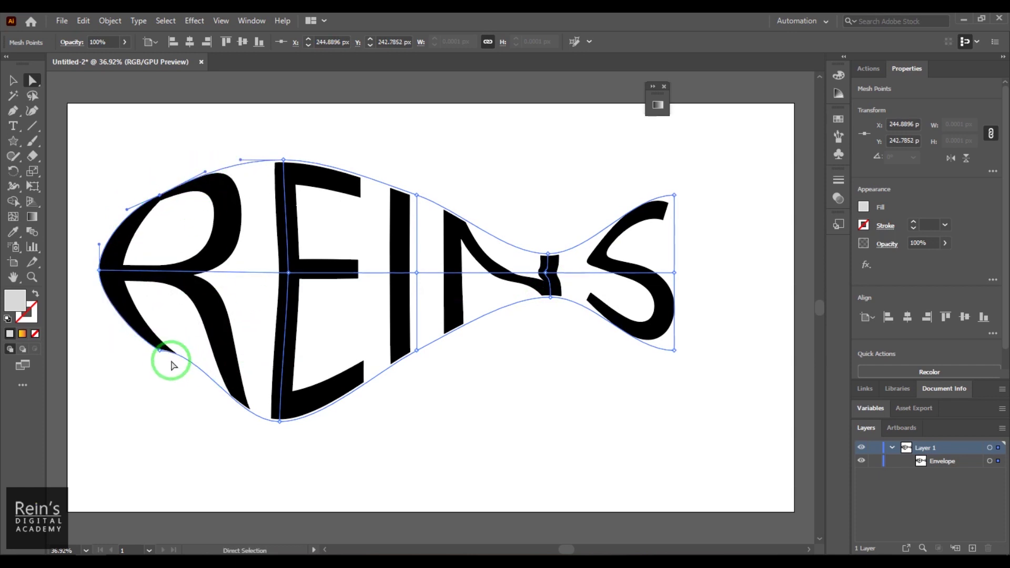
left_click_drag(162, 357, 200, 384)
Move the whole fish-shaped REINS envelope right and down to centre it on the artboard.
left_click(14, 80)
left_click(678, 457)
left_click_drag(462, 281, 498, 302)
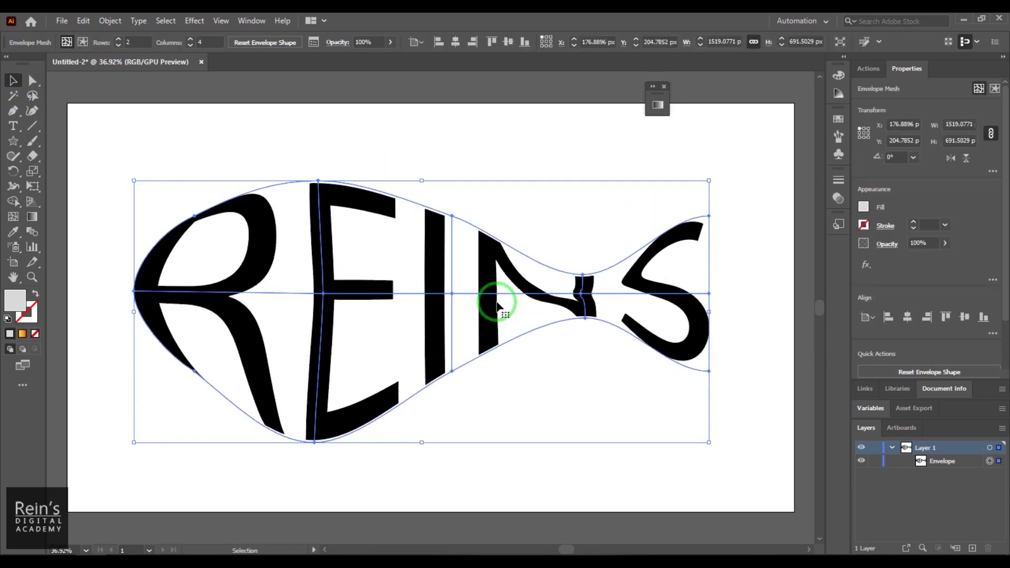
Expand the fish-shaped REINS envelope mesh into plain vector shapes.
left_click(110, 20)
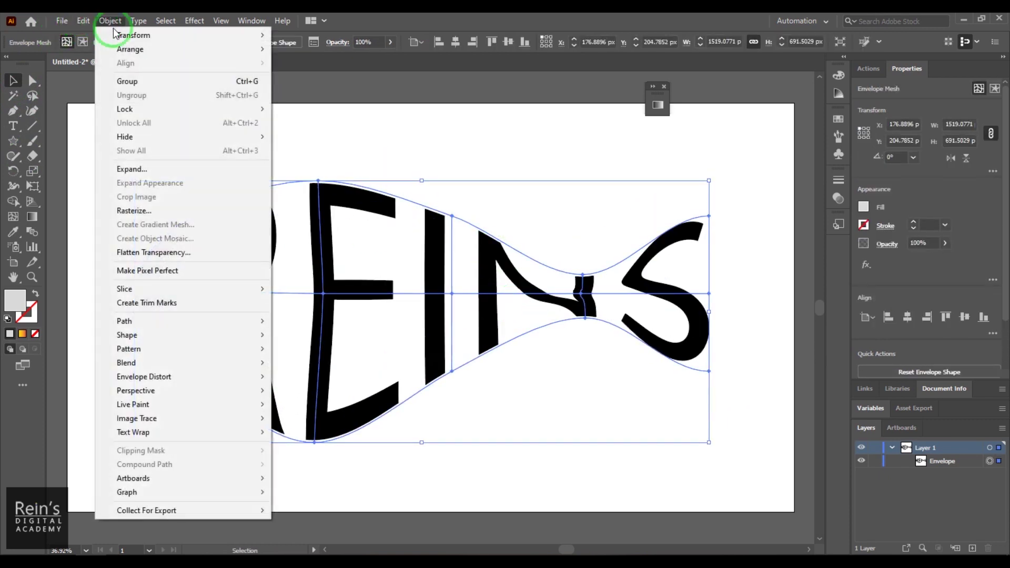
mouse_move(244, 382)
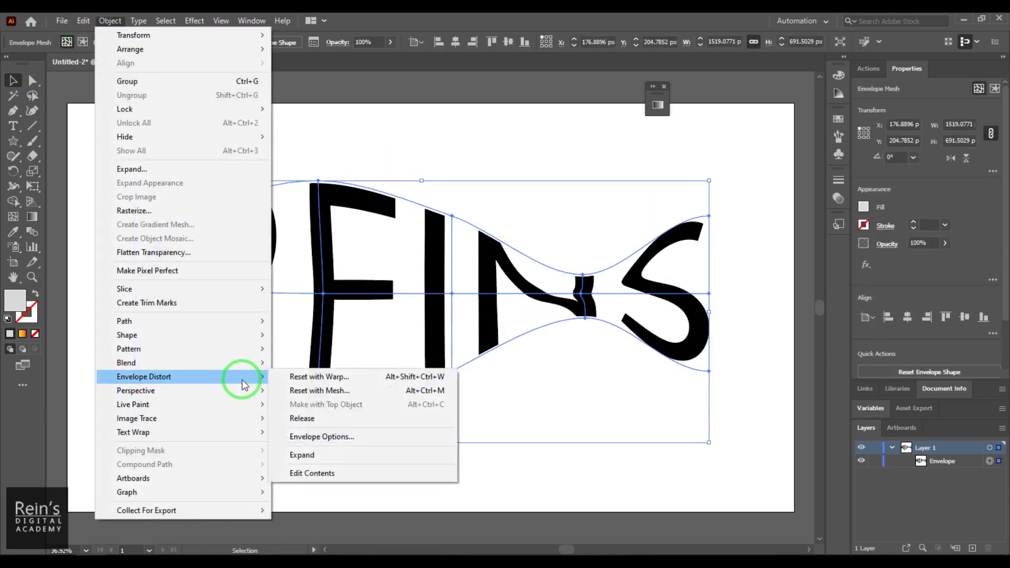
left_click(348, 457)
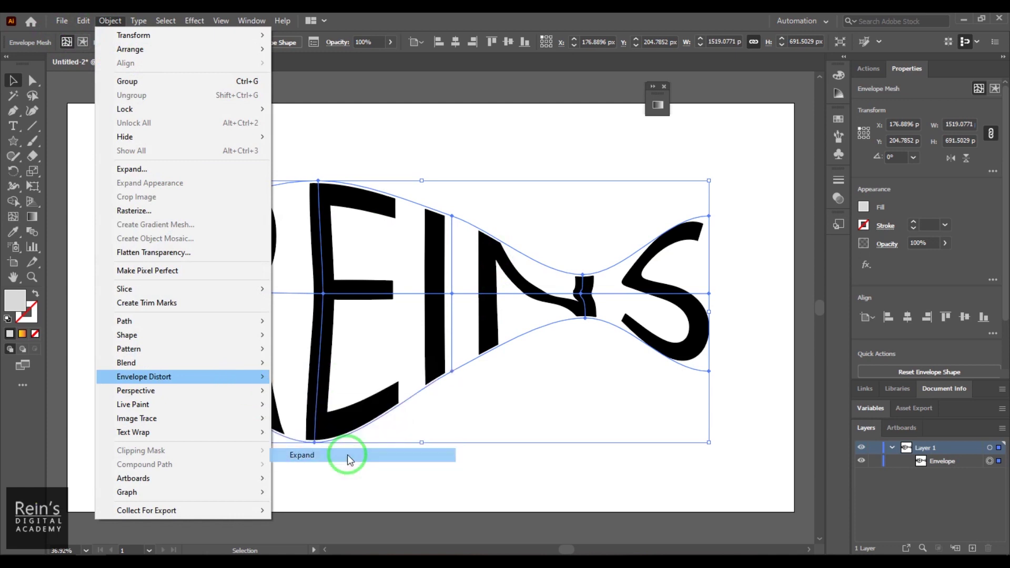
Delete the expanded fish-shaped REINS group from the artboard.
left_click(572, 483)
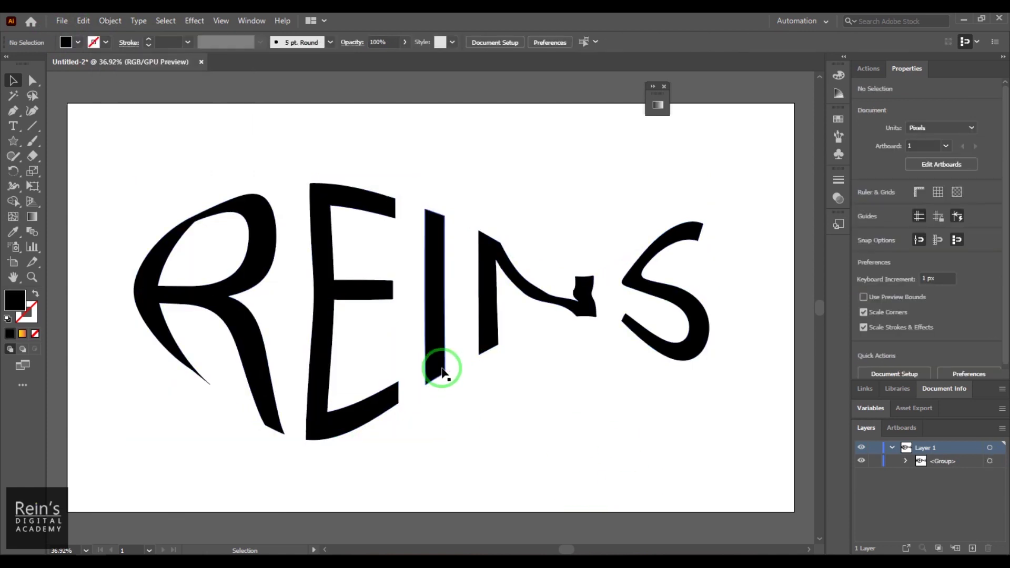
left_click_drag(444, 369, 439, 318)
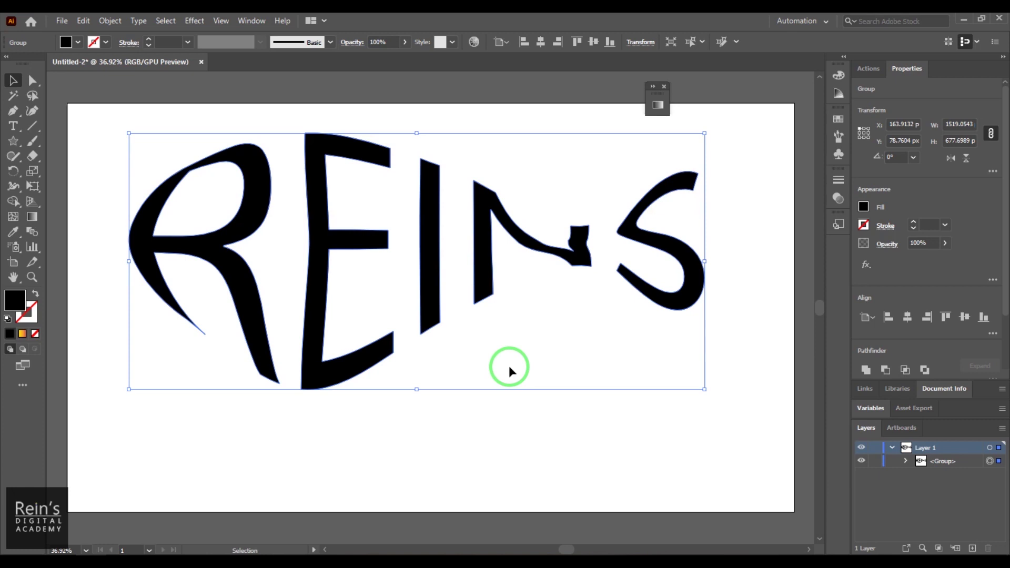
key("Delete")
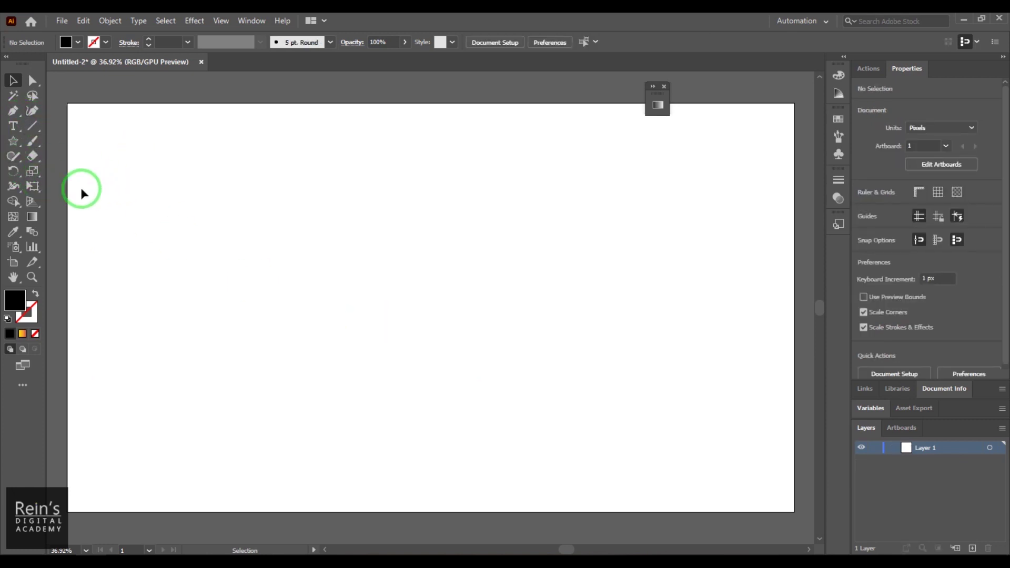
Draw a black hexagon about 725 × 628 px with the Polygon tool and place it slightly left of the artboard's centre.
left_click(14, 141)
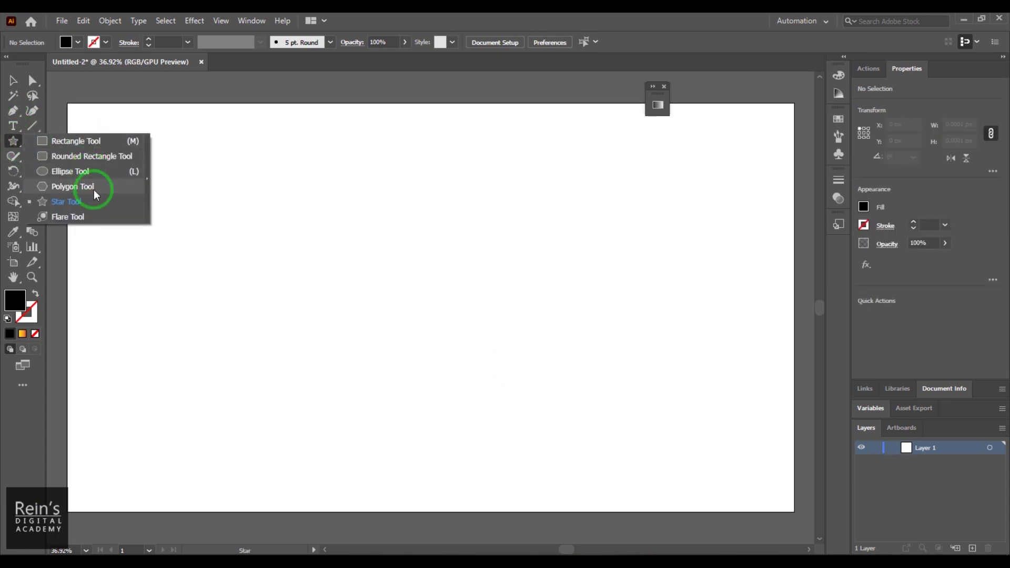
left_click(95, 188)
left_click_drag(277, 237, 391, 316)
left_click(13, 80)
left_click_drag(305, 244, 409, 315)
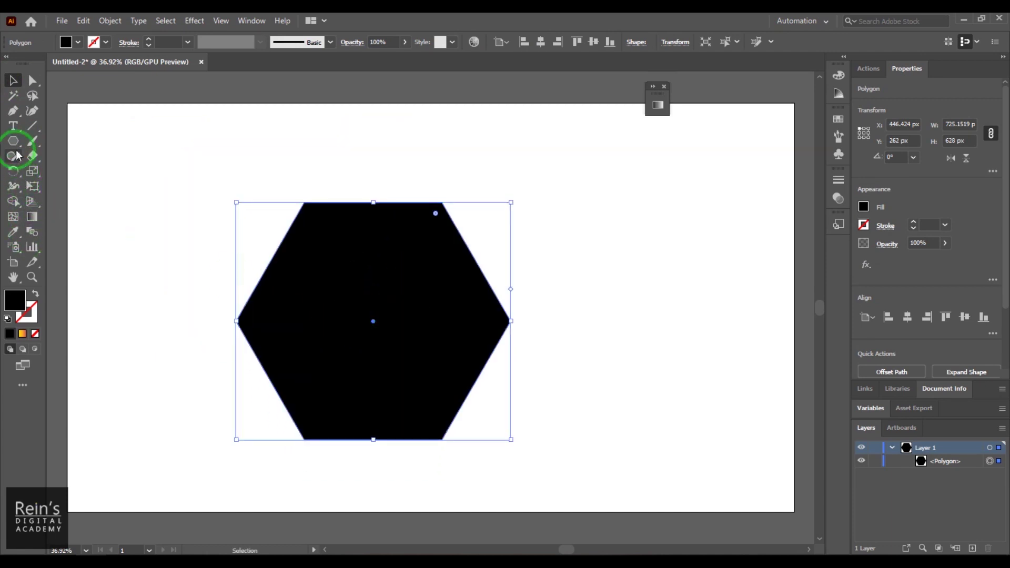
Add the text REINS above the hexagon's right side and set its font to Arial Rounded MT Bold.
left_click(13, 126)
left_click(522, 187)
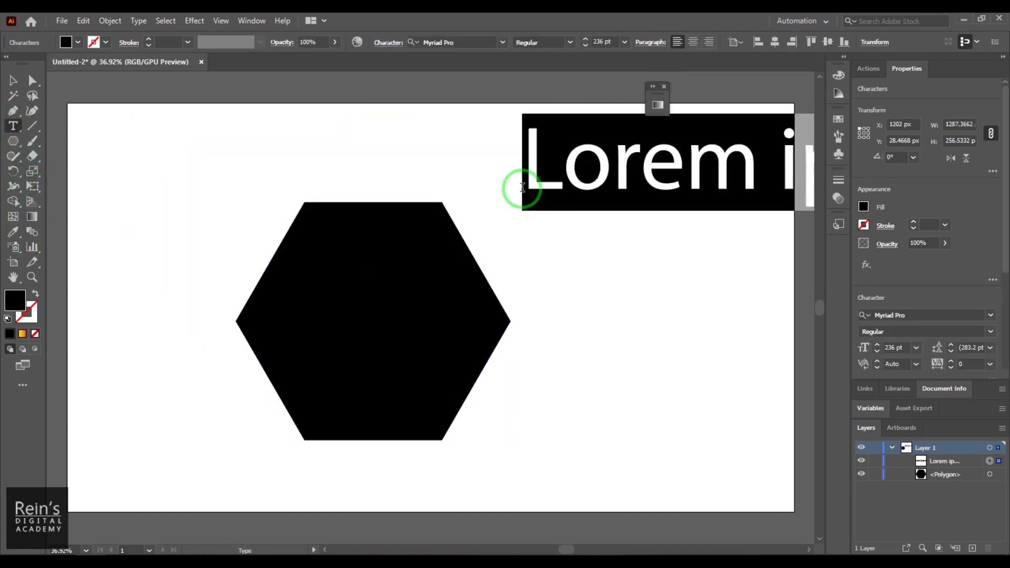
type("REINS")
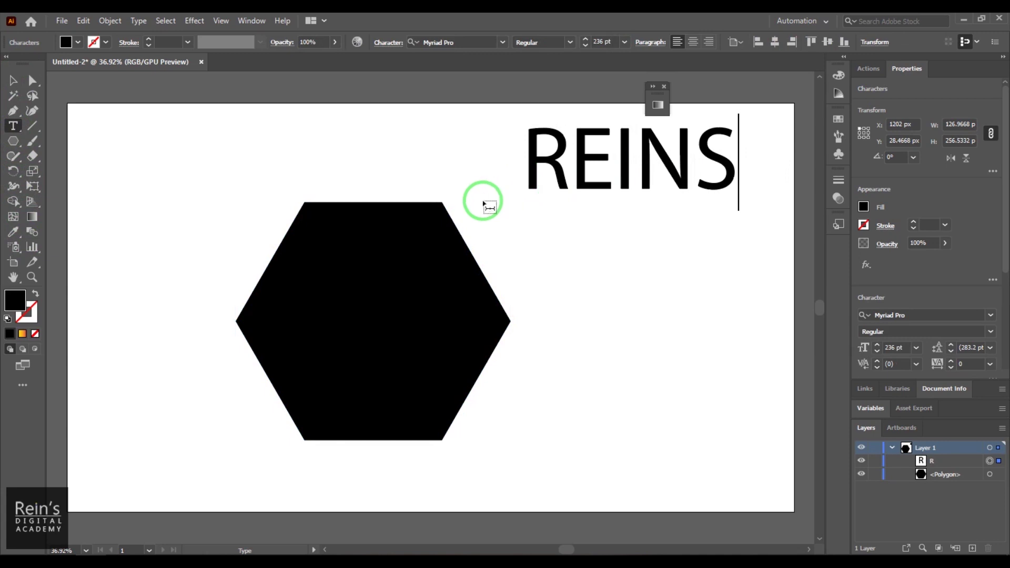
key("ctrl+a")
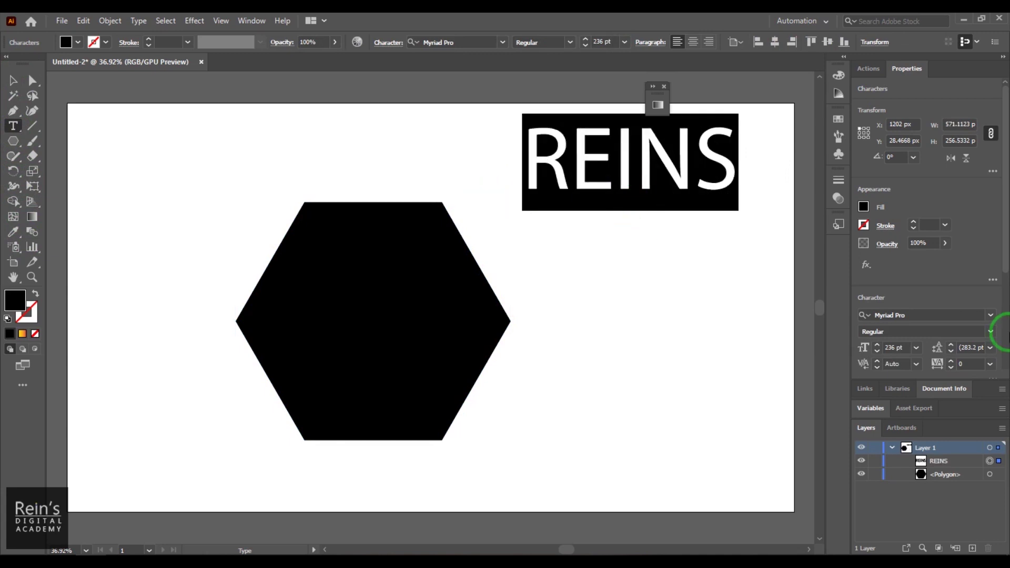
left_click(991, 316)
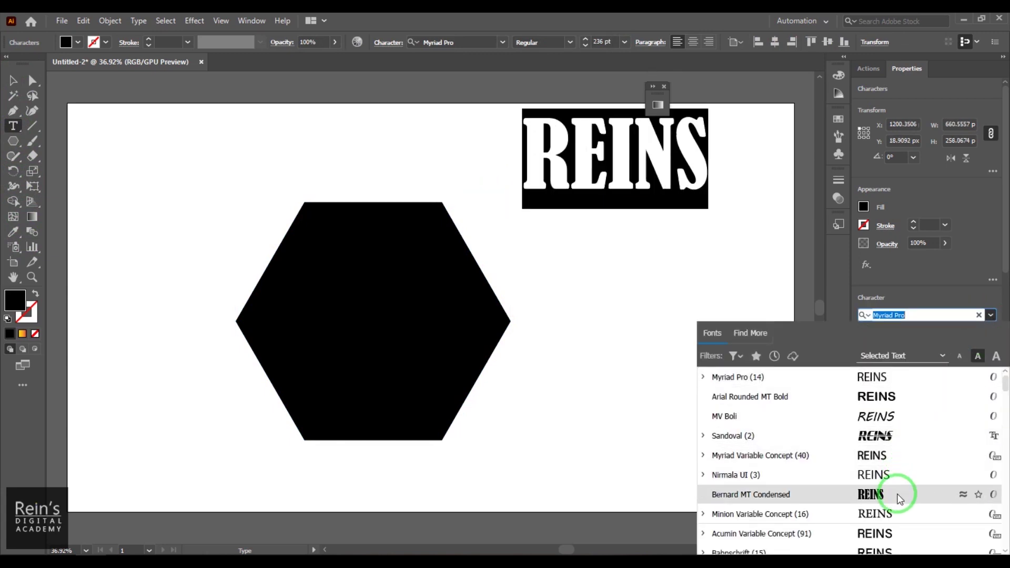
left_click(902, 398)
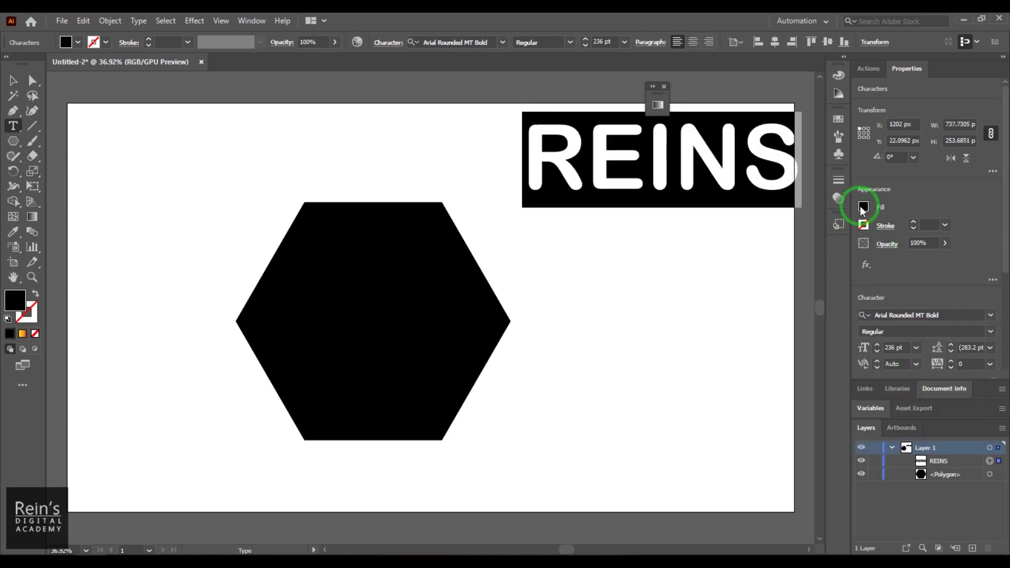
Fill the REINS text with yellow and move it so its R overlaps the hexagon's upper right edge.
left_click(68, 41)
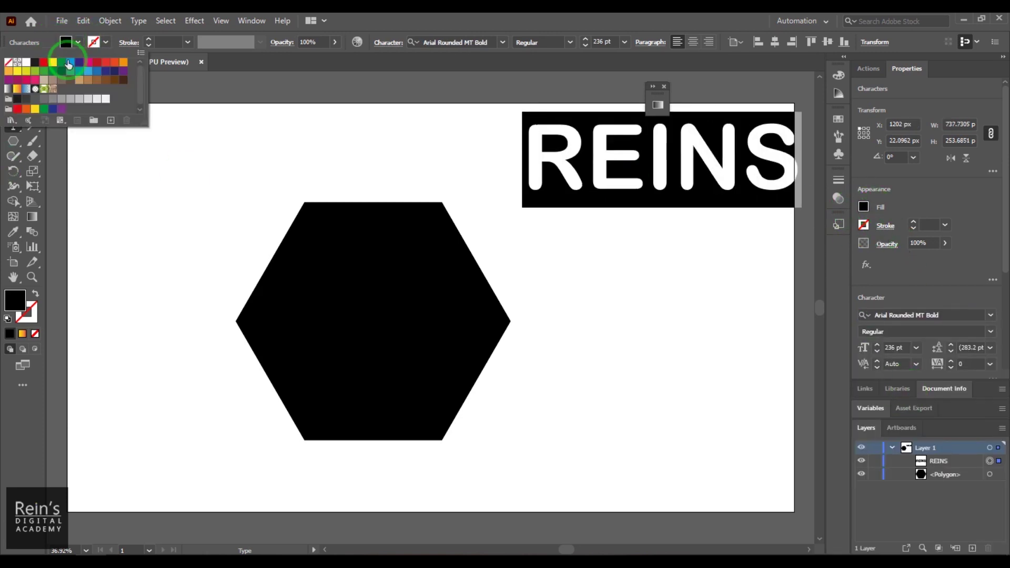
left_click(45, 63)
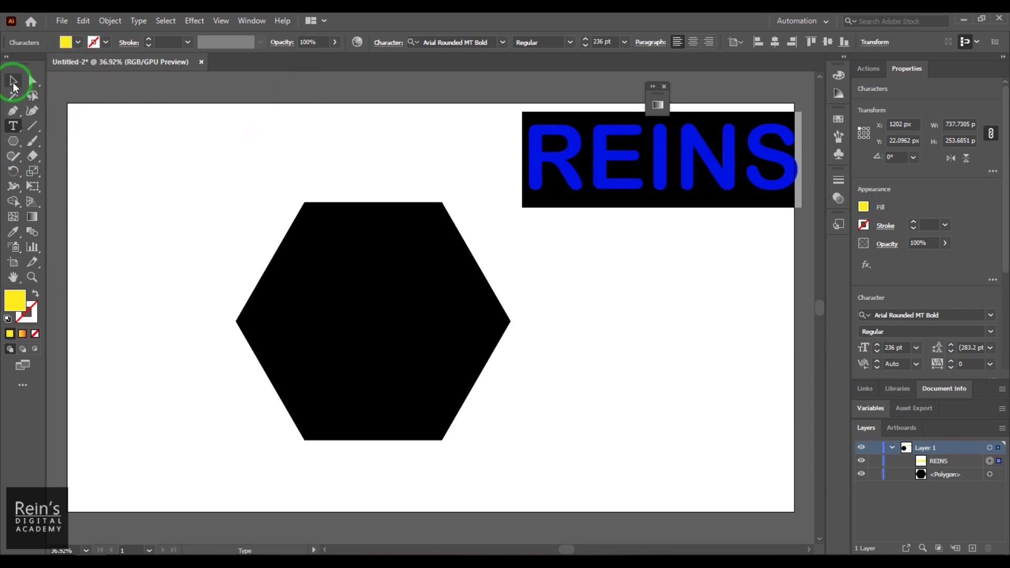
left_click(13, 81)
left_click_drag(555, 171, 471, 236)
Send the yellow REINS text to the back, behind the hexagon.
right_click(471, 207)
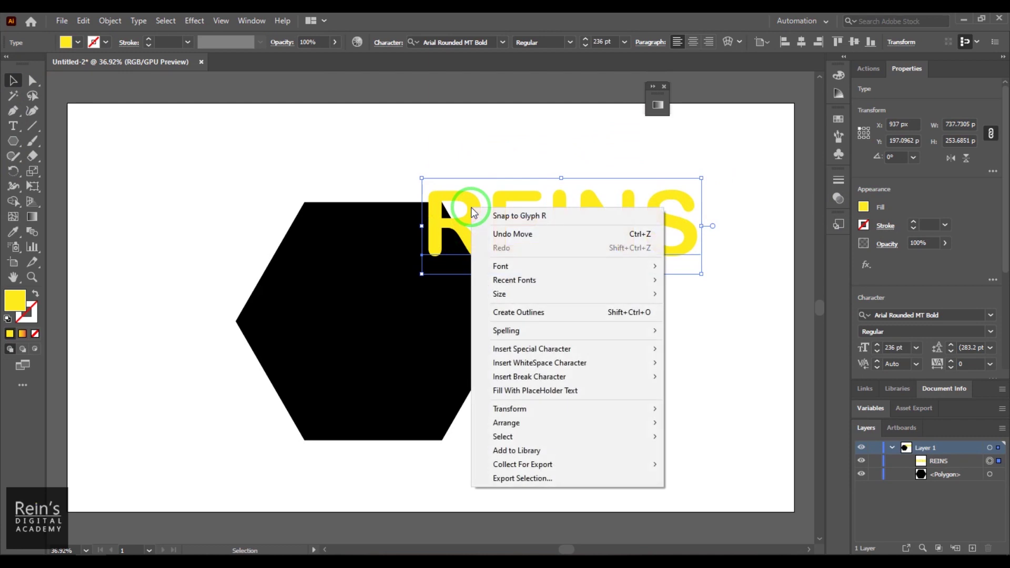
mouse_move(580, 422)
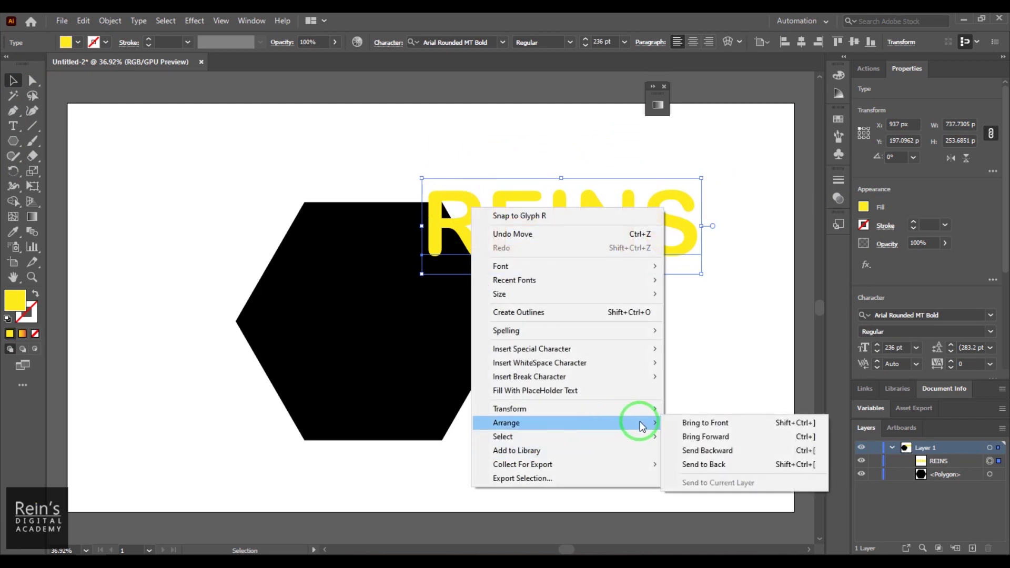
left_click(756, 465)
left_click(617, 373)
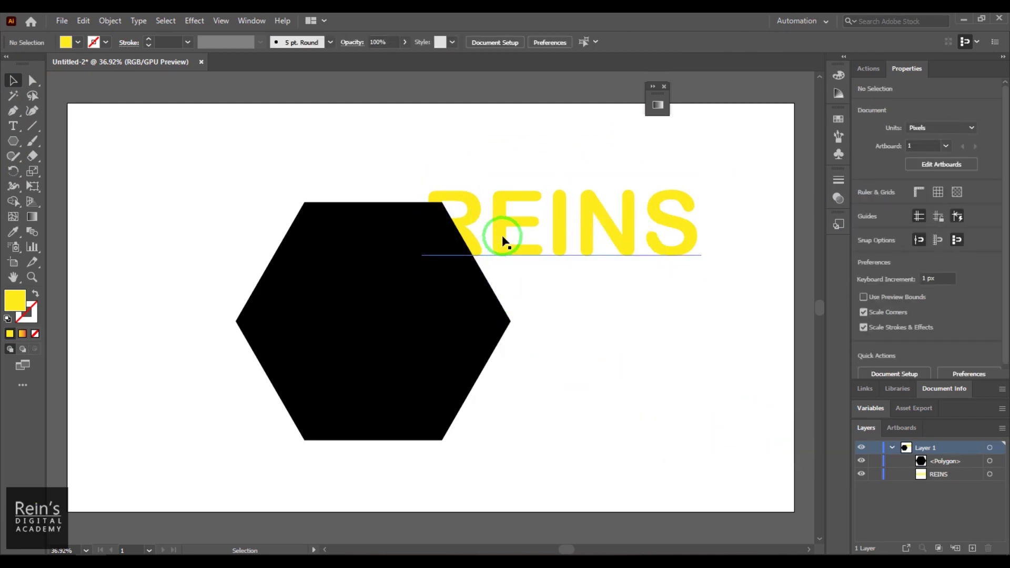
Distort the REINS text into the hexagon using Envelope Distort's Make with Top Object on both objects.
left_click(508, 262)
left_click(379, 344, "shift")
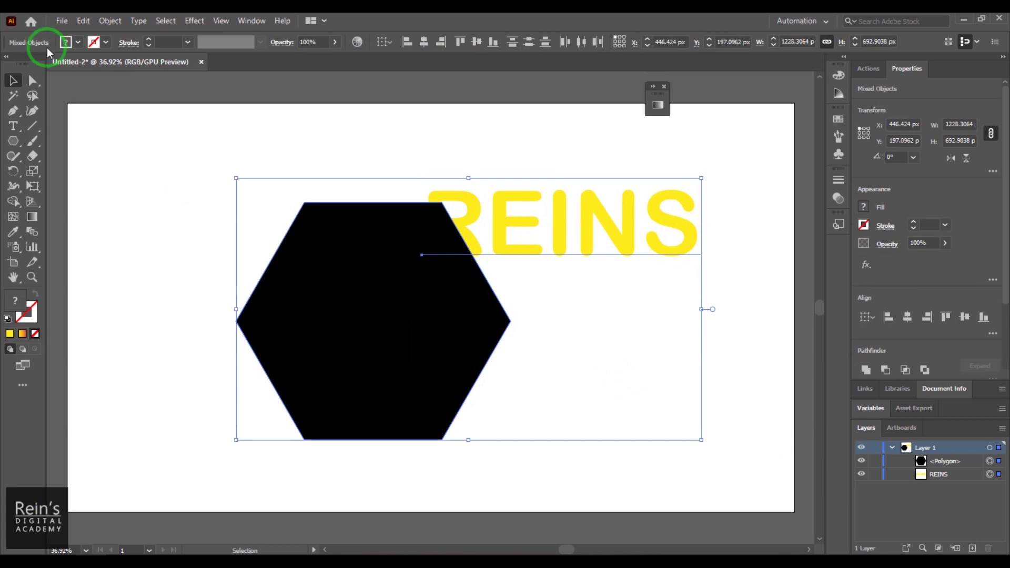
left_click(109, 21)
mouse_move(216, 377)
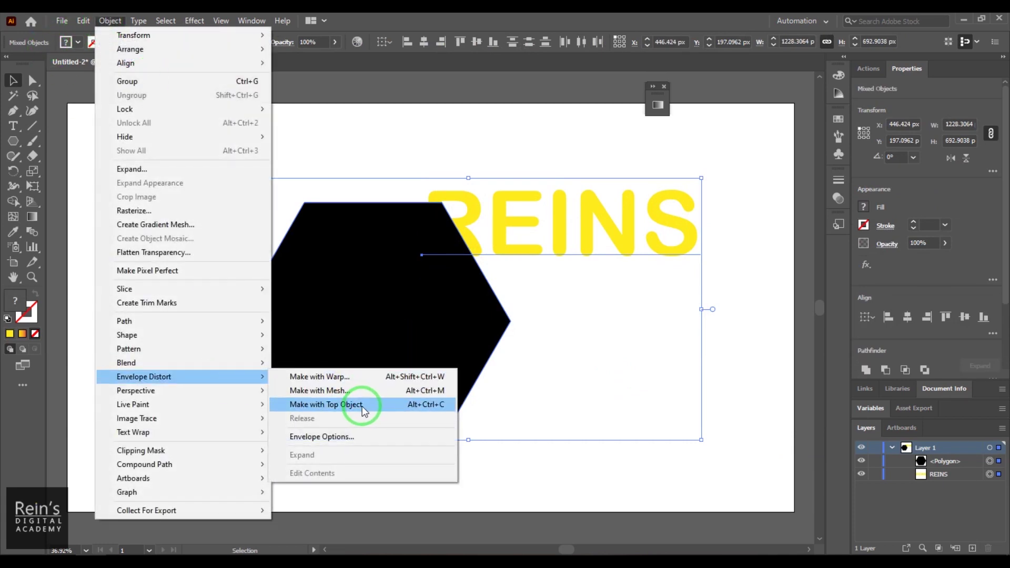
left_click(362, 405)
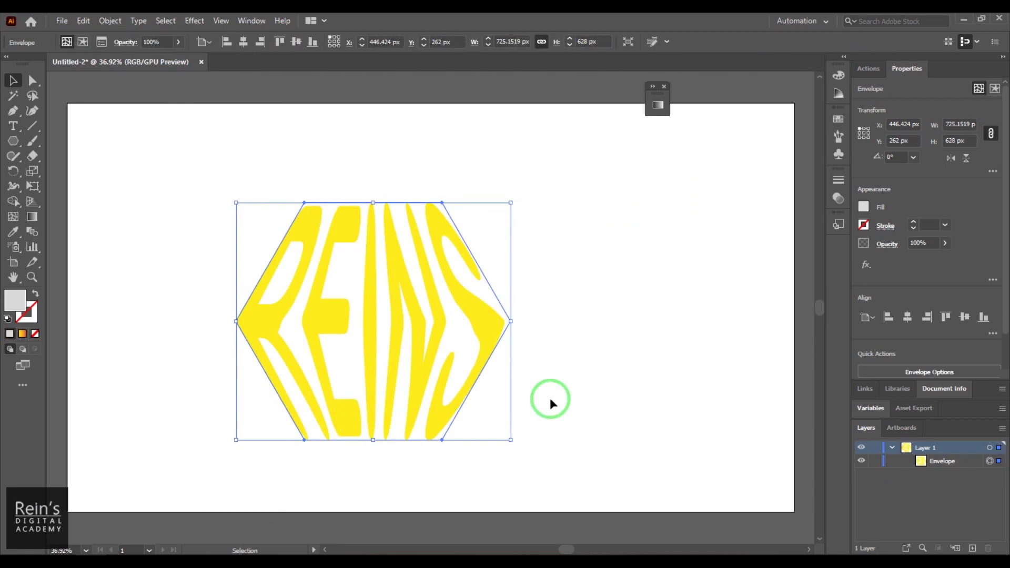
left_click(618, 358)
Delete the hexagon-shaped REINS envelope from the artboard.
left_click_drag(177, 175, 565, 425)
mouse_move(442, 368)
left_mouse_down()
mouse_move(451, 321)
mouse_move(455, 366)
left_mouse_up()
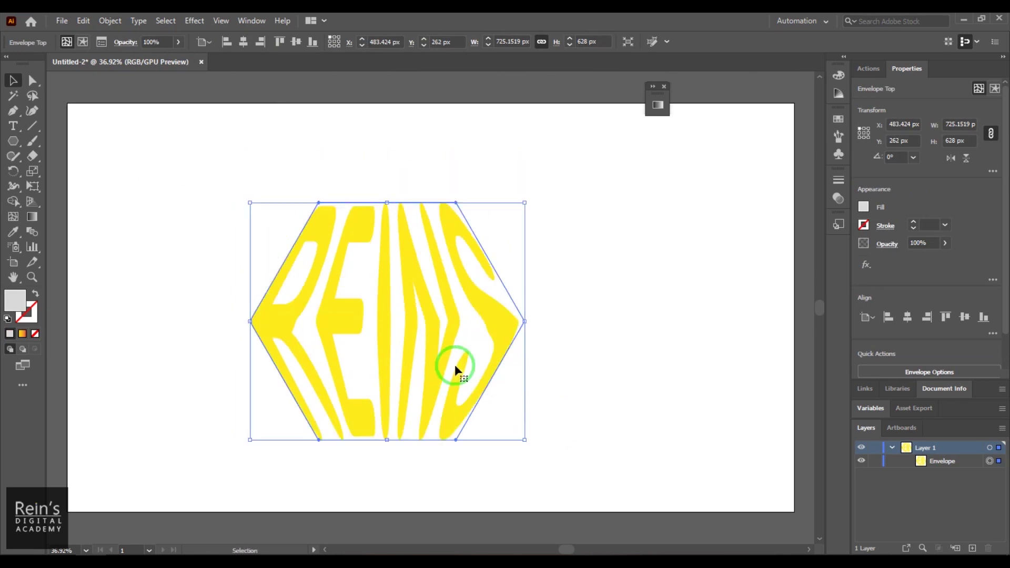
key("Delete")
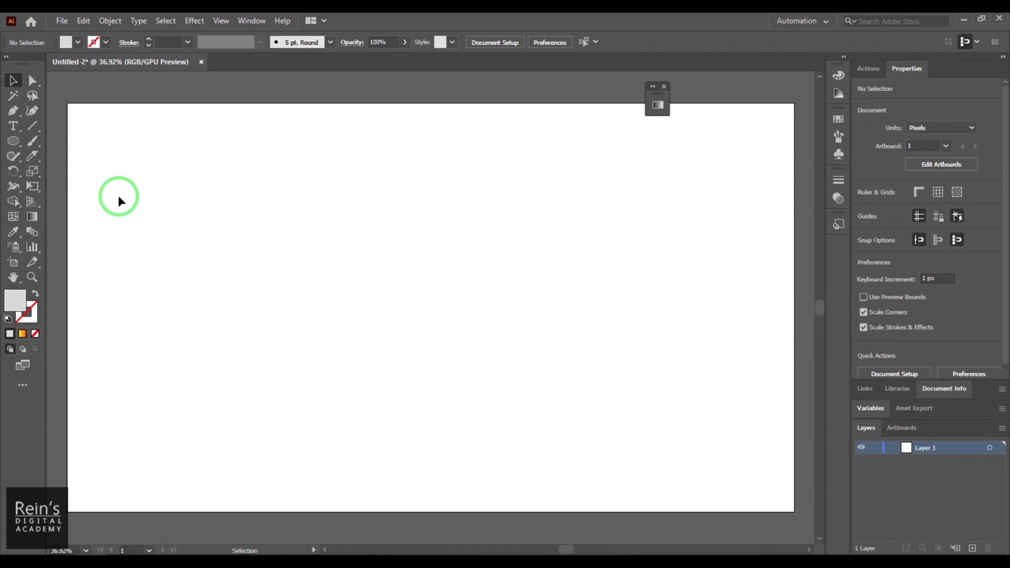
Draw a grey ellipse about 995 × 967 px and move it to the centre of the artboard.
left_click(17, 147)
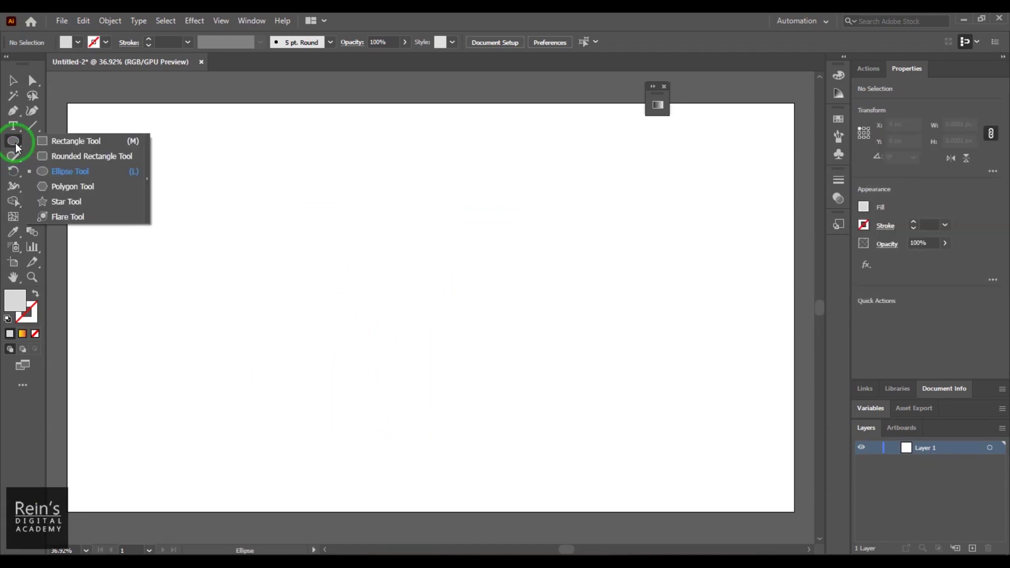
left_click_drag(361, 155, 735, 522)
left_click(8, 89)
left_click_drag(548, 367, 441, 330)
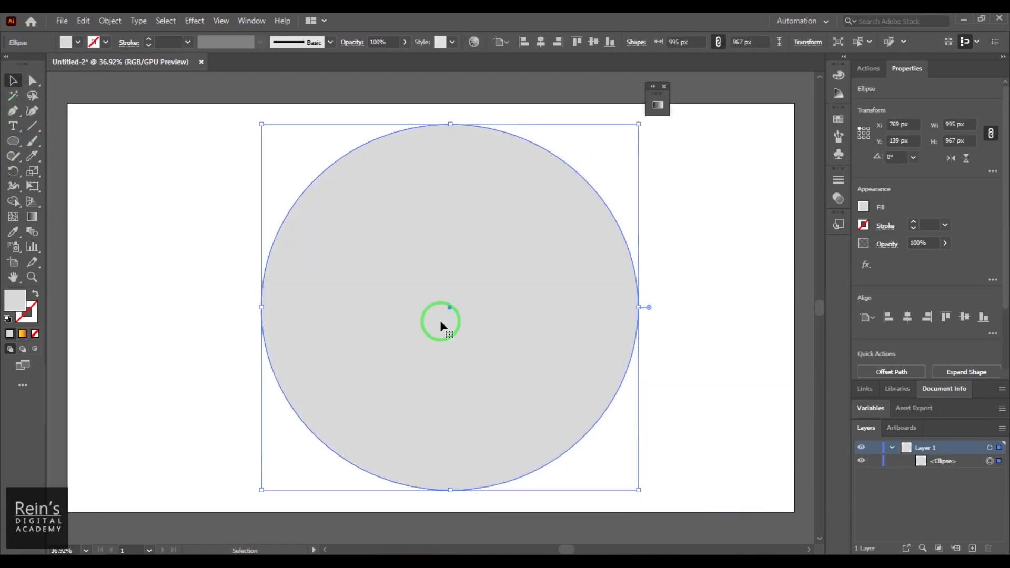
Cut the ellipse into three bands with two wavy horizontal Knife strokes, one through the upper part and one through the lower part.
left_click(11, 174)
left_click(36, 155)
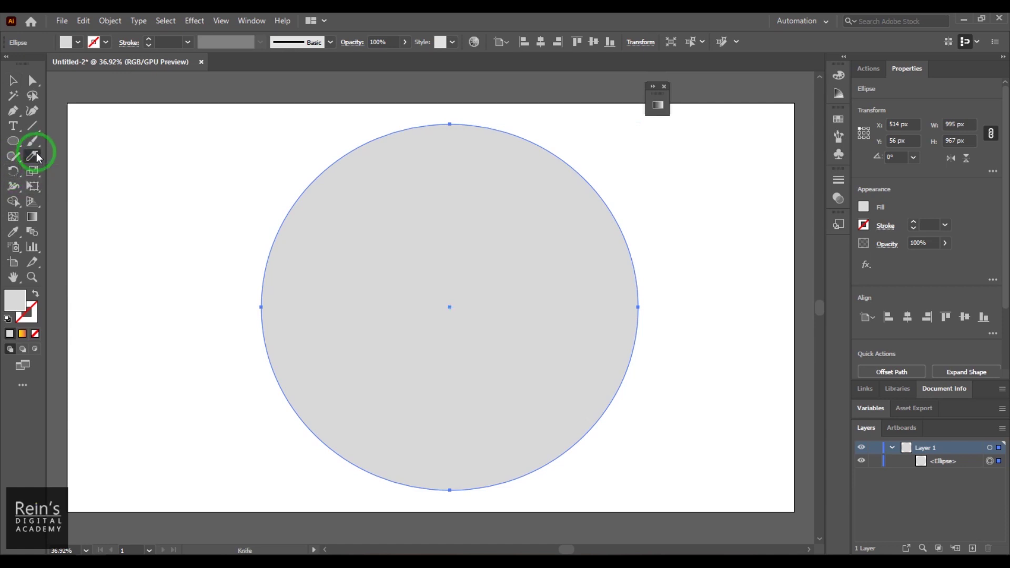
left_click(100, 188)
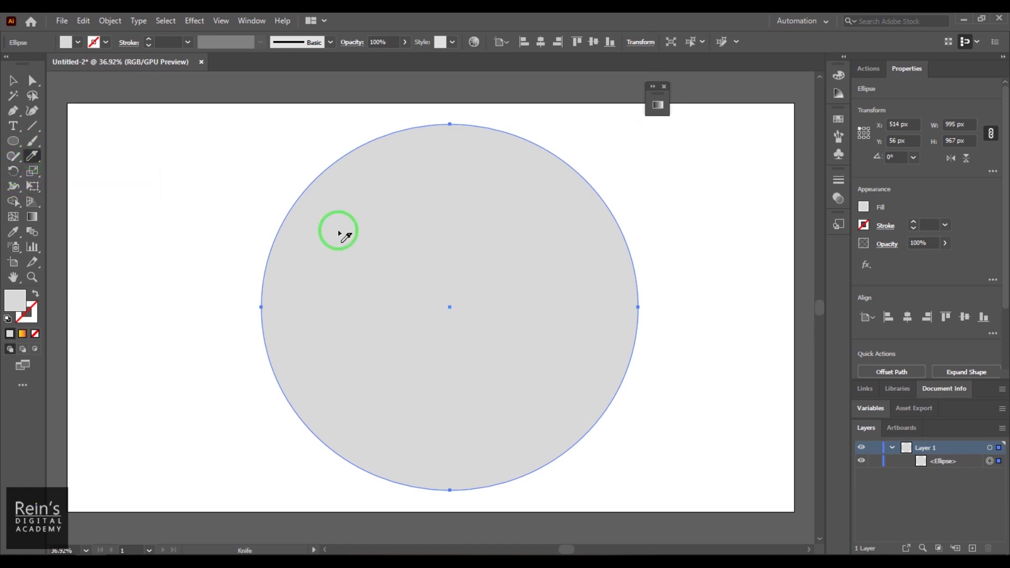
mouse_move(322, 220)
left_mouse_down()
mouse_move(578, 242)
mouse_move(658, 240)
left_mouse_up()
mouse_move(230, 390)
left_mouse_down()
mouse_move(376, 352)
mouse_move(493, 389)
mouse_move(604, 406)
mouse_move(688, 349)
left_mouse_up()
left_click(15, 81)
Move the ellipse's three cut pieces apart to check the cuts, and undo the moves.
left_click(228, 157)
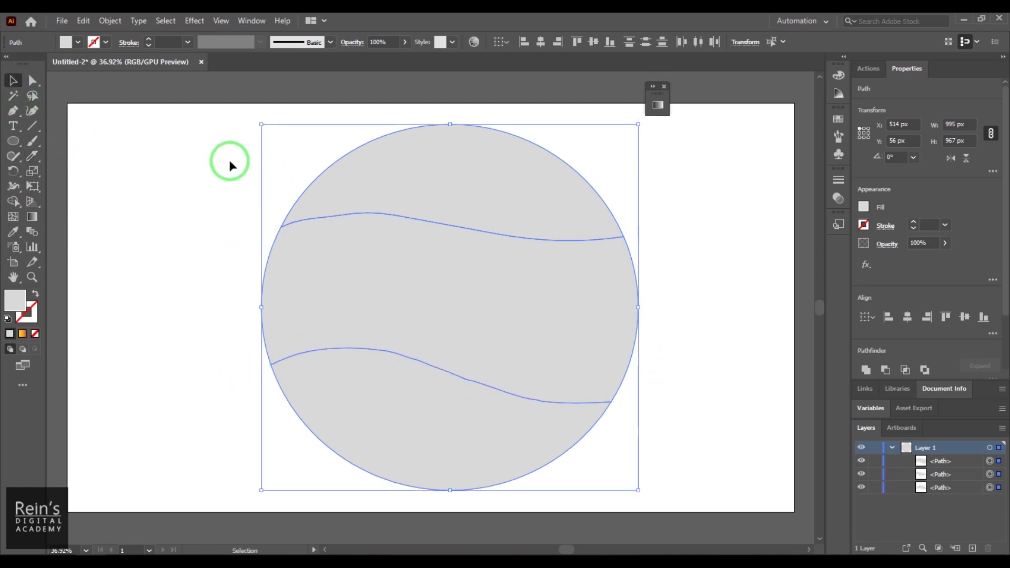
left_click(452, 175)
left_click_drag(453, 176, 409, 142)
left_click_drag(447, 273, 332, 289)
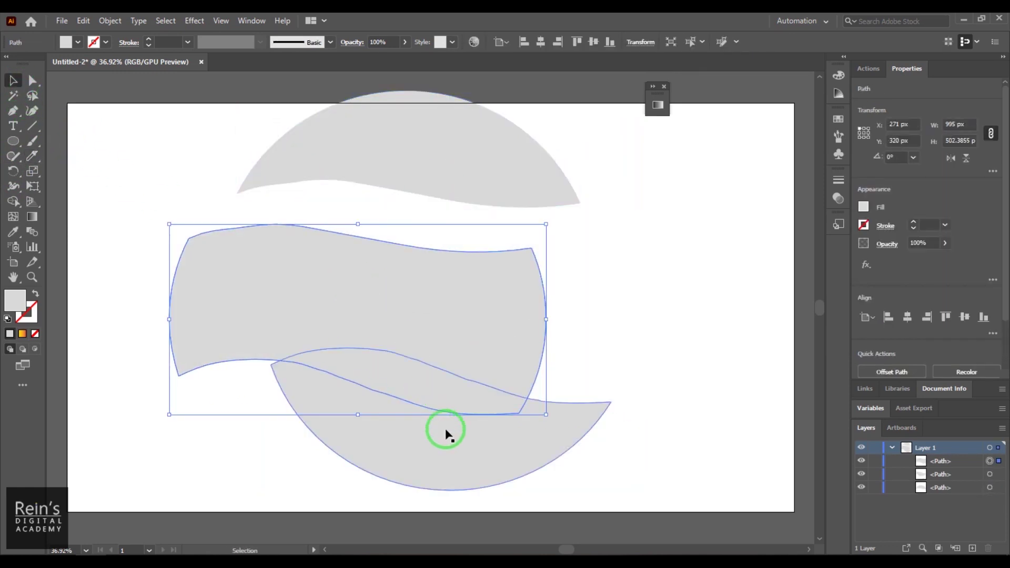
left_click_drag(444, 428, 487, 467)
key("ctrl+z")
key("ctrl+z")
key("ctrl+z")
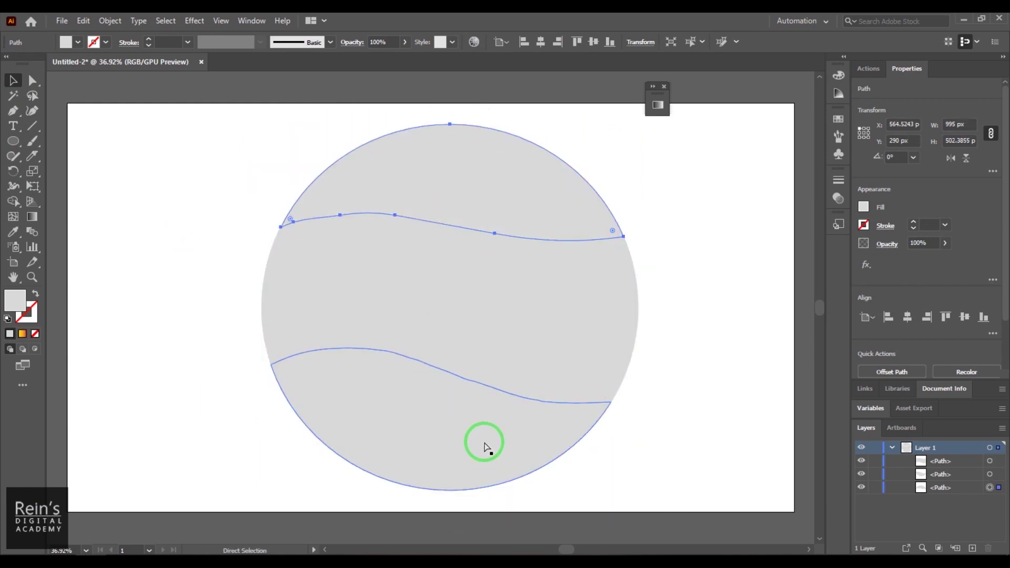
left_click(485, 342)
left_click(481, 412)
Remove the fill from all three ellipse pieces and give them a black stroke.
left_click_drag(192, 158, 598, 456)
left_click(78, 42)
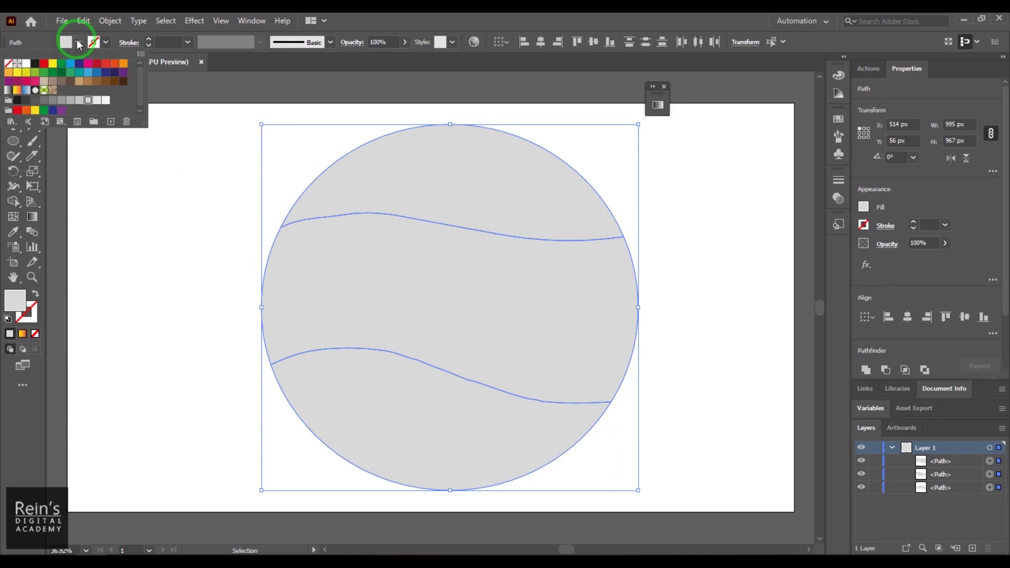
left_click(10, 64)
left_click(103, 42)
left_click(105, 42)
left_click(39, 67)
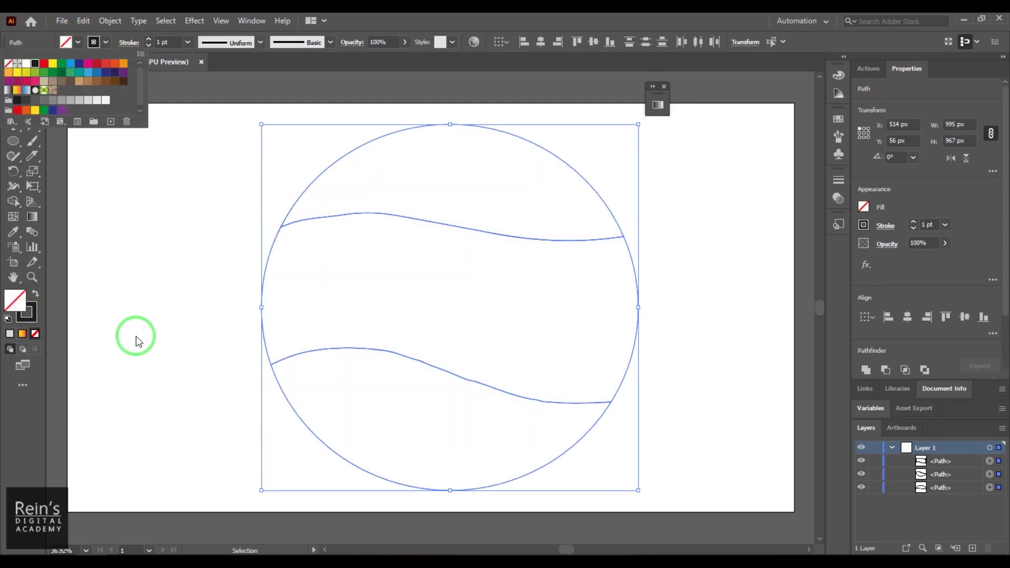
left_click(765, 340)
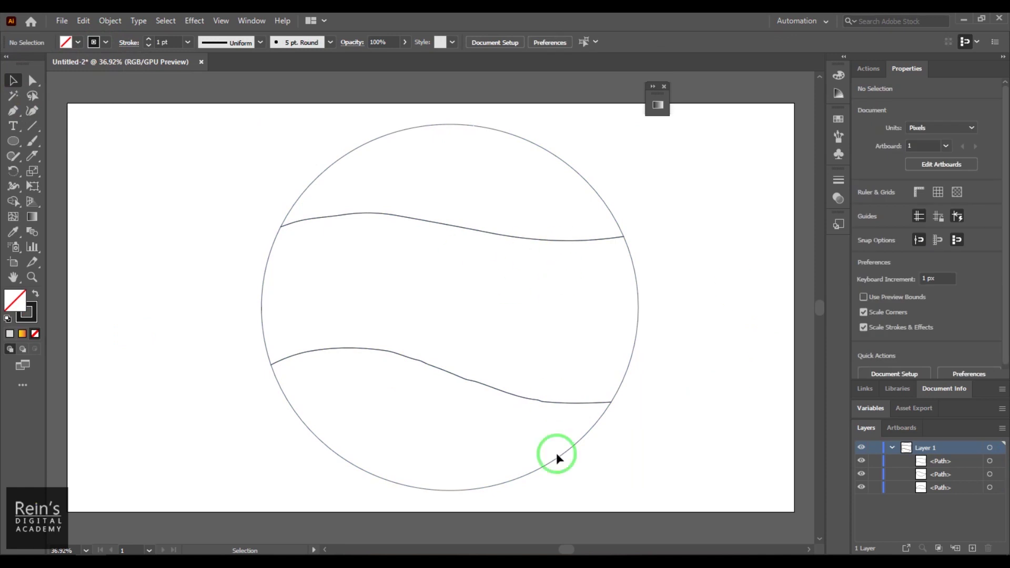
Add the text REINS near the artboard's upper left corner and shift it slightly further left.
key("t")
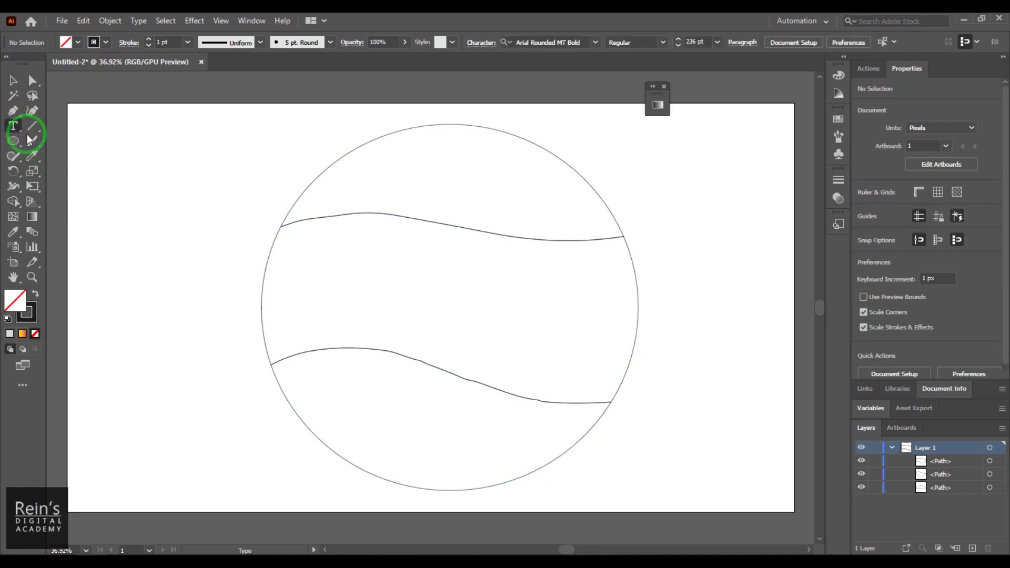
left_click(111, 201)
type("REINS")
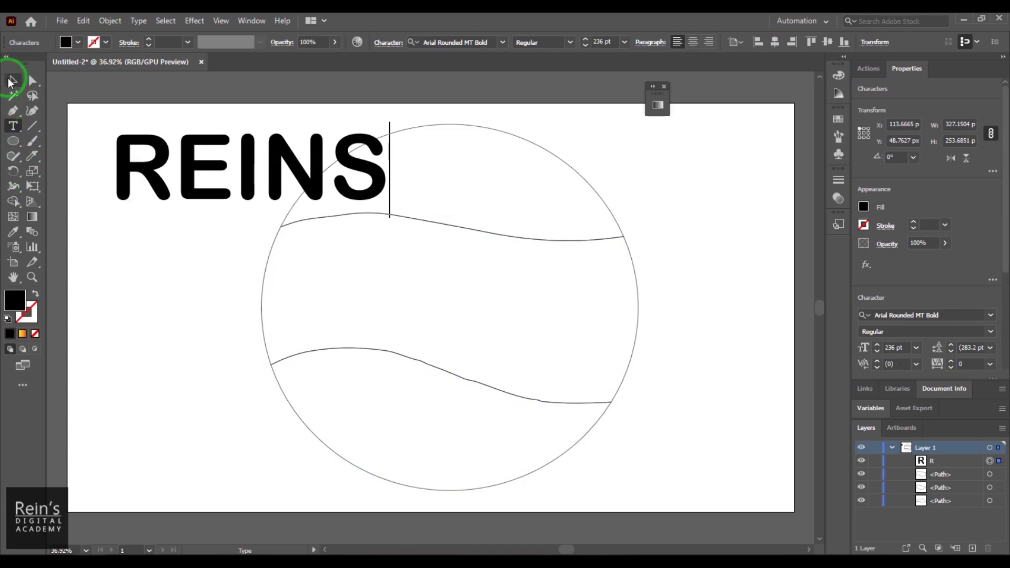
left_click(12, 81)
left_click_drag(128, 184, 100, 189)
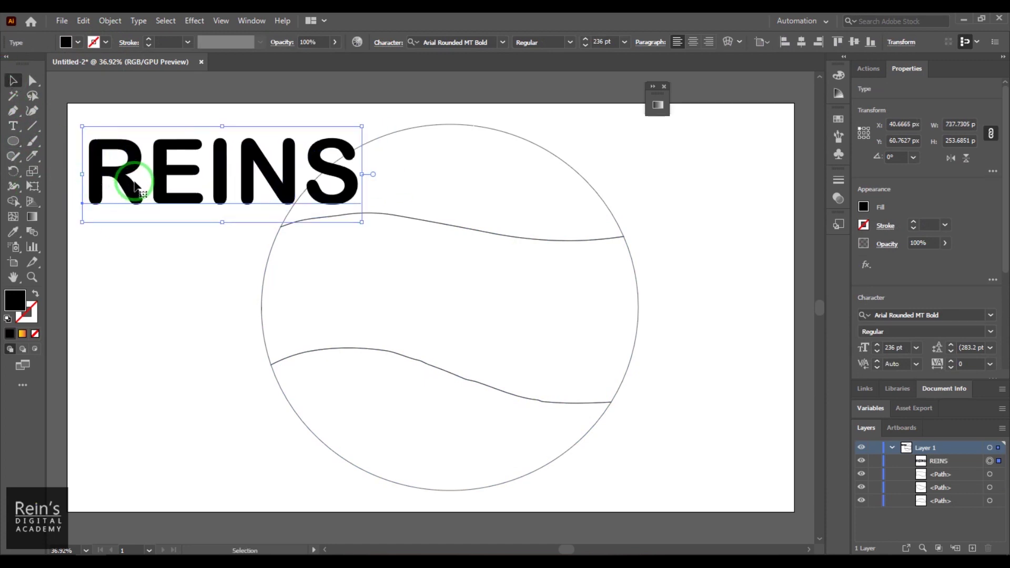
Duplicate the REINS text twice down the artboard's left side, one copy for each ellipse piece, and nudge the uppermost text.
left_click_drag(160, 181, 144, 440)
left_click(140, 350)
mouse_move(152, 125)
left_mouse_down()
mouse_move(163, 334)
mouse_move(147, 120)
left_mouse_up()
left_click(147, 107)
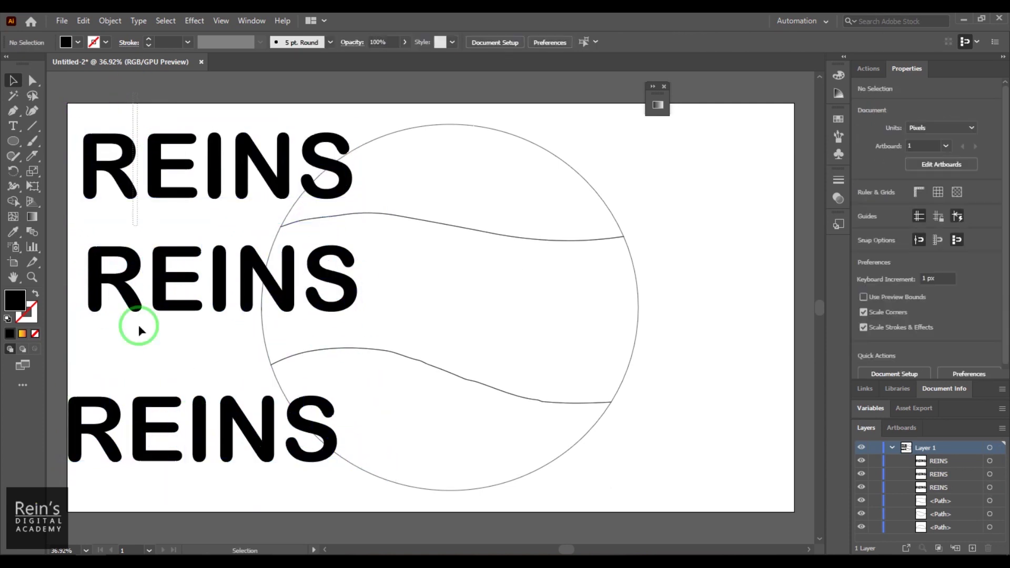
Send all three REINS texts to the back, behind the three ellipse pieces.
left_click_drag(140, 463, 187, 210)
right_click(187, 182)
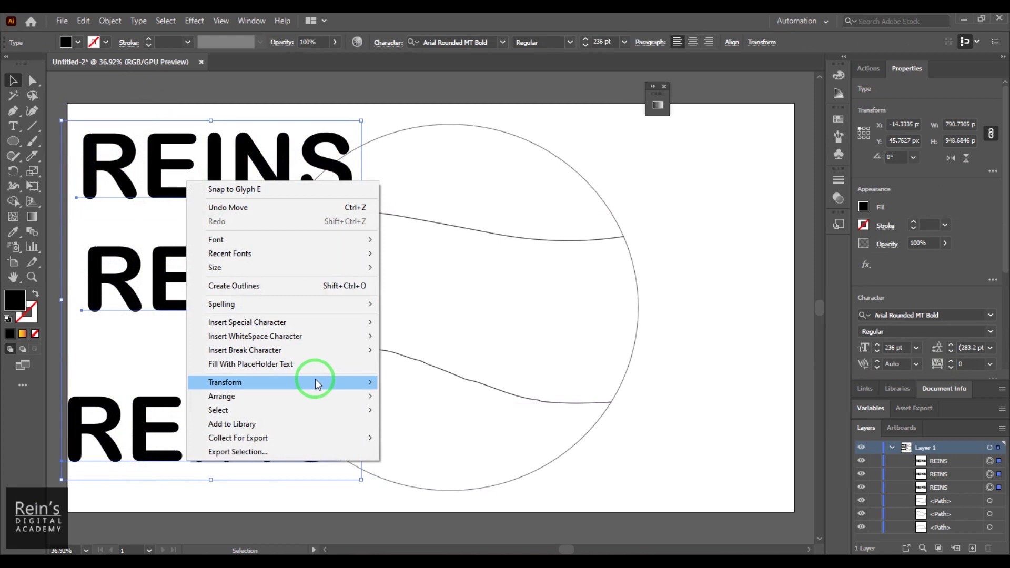
mouse_move(318, 391)
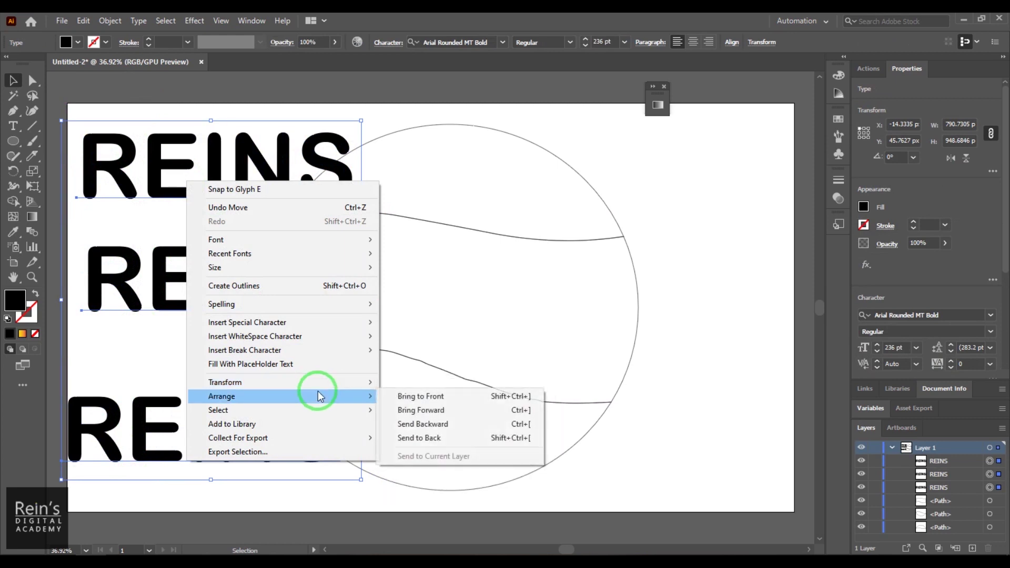
left_click(436, 439)
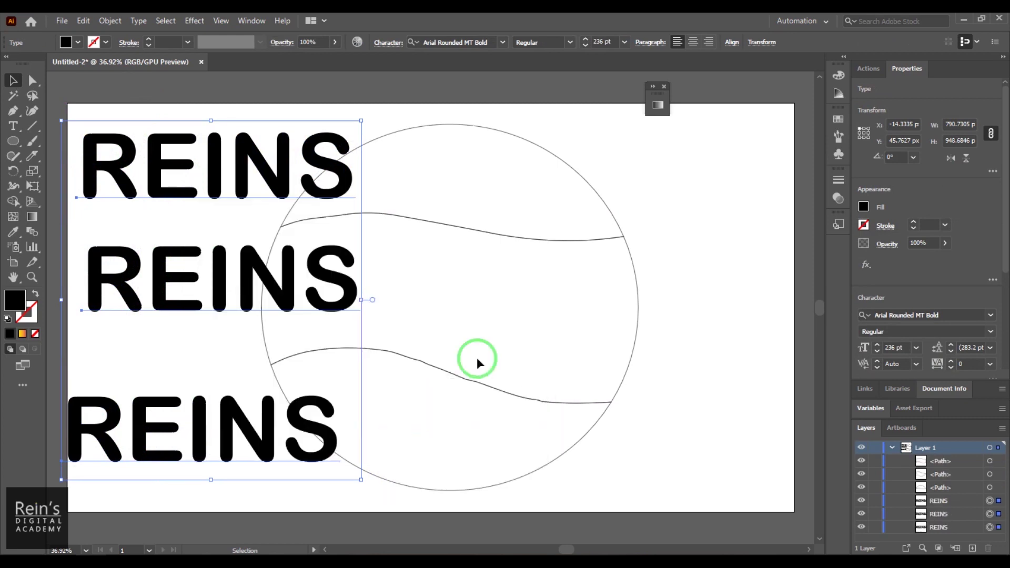
left_click(619, 153)
Distort the uppermost REINS text into the upper ellipse piece using Envelope Distort with the top object.
left_click(177, 162)
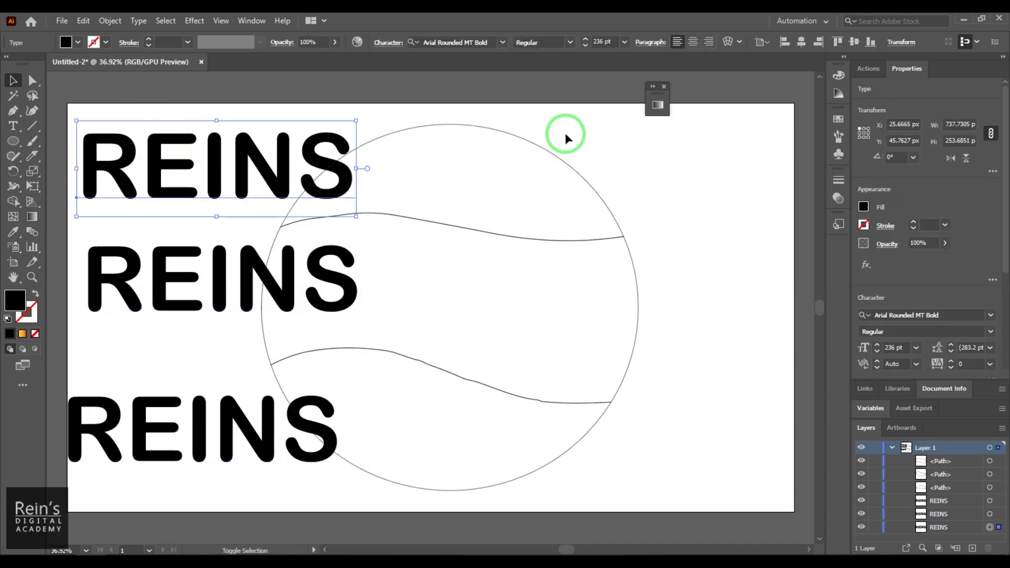
left_click(553, 183, "shift")
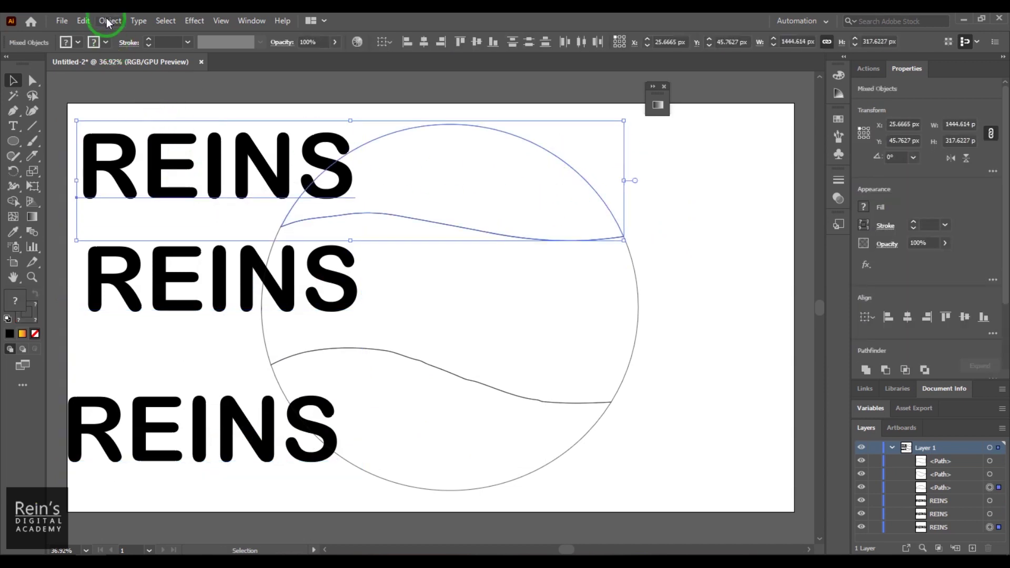
left_click(109, 21)
mouse_move(217, 373)
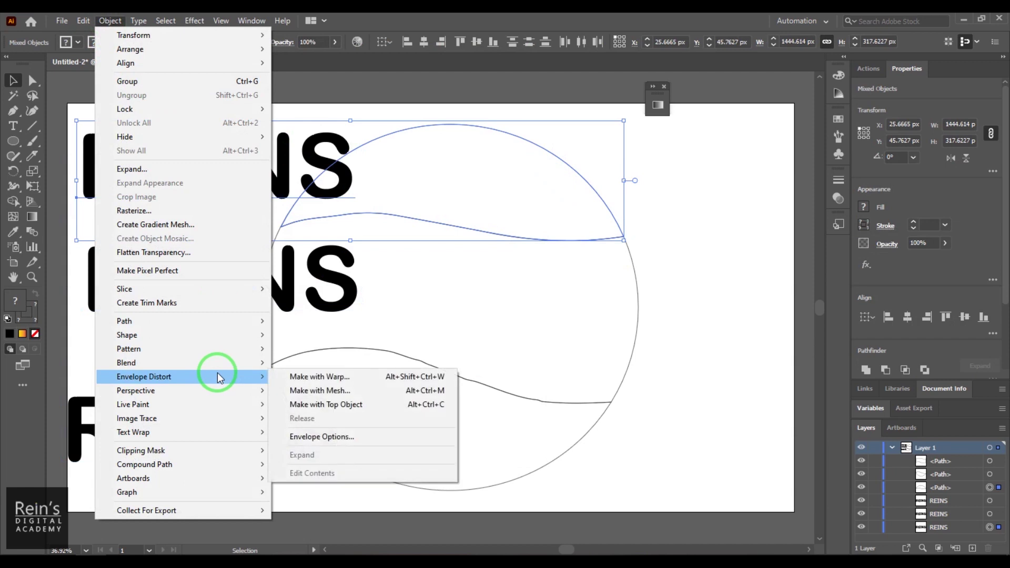
left_click(359, 404)
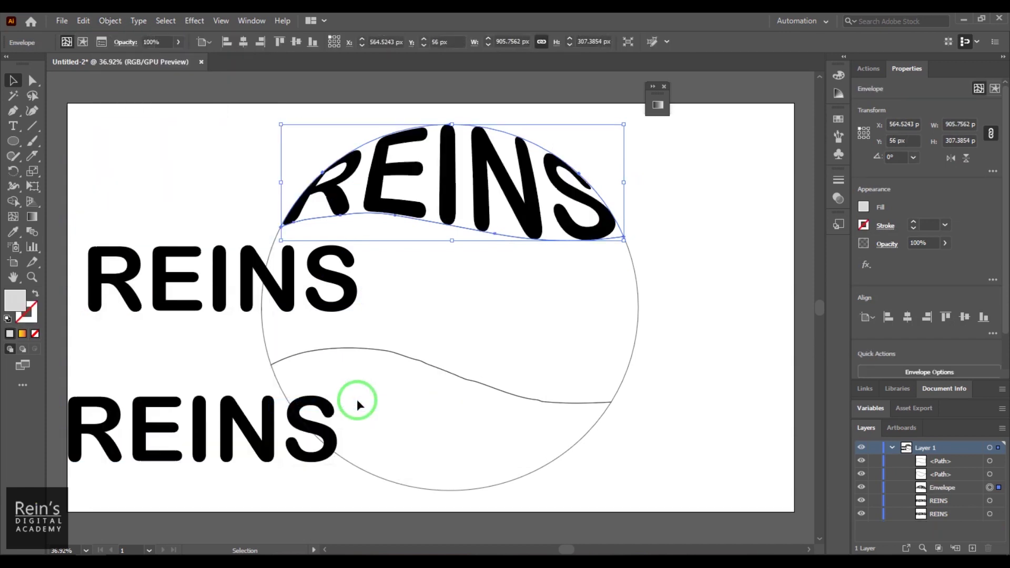
Distort the middle REINS text into the middle ellipse piece using Envelope Distort with the top object.
left_click(179, 285)
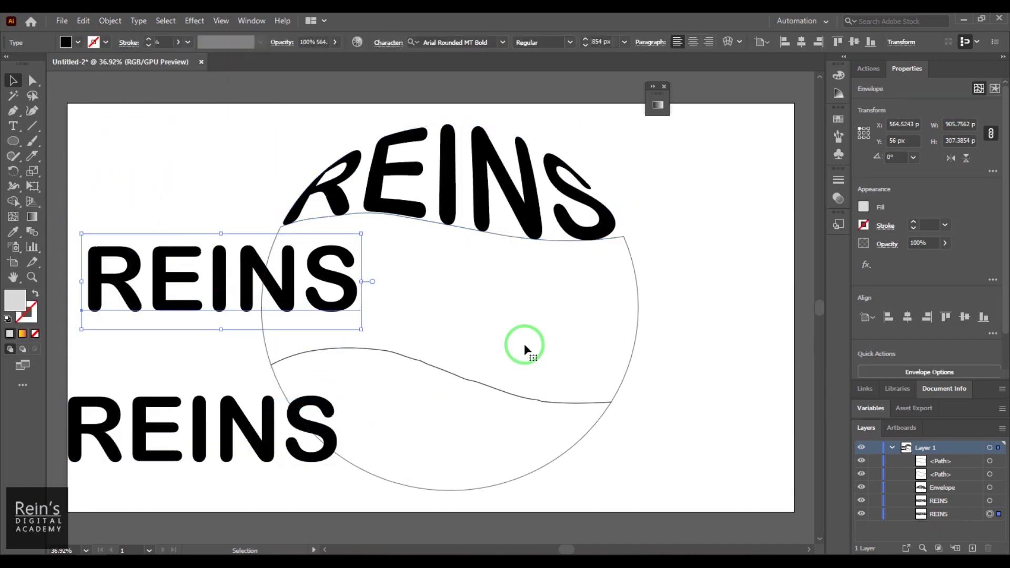
left_click(564, 328, "shift")
left_click(109, 21)
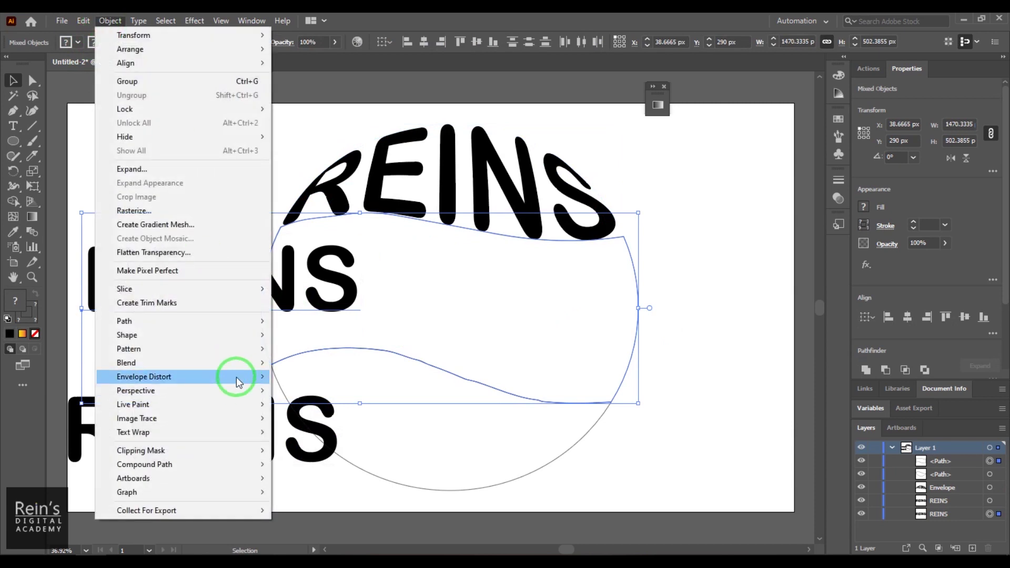
mouse_move(236, 377)
left_click(352, 405)
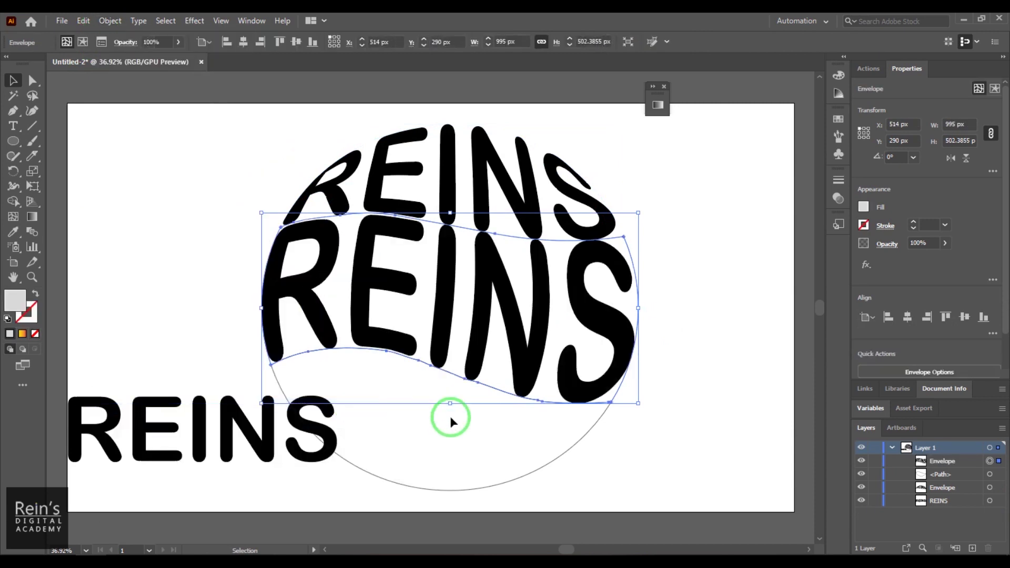
left_click(681, 451)
left_click(316, 447)
left_click_drag(664, 492, 531, 453)
left_click(120, 24)
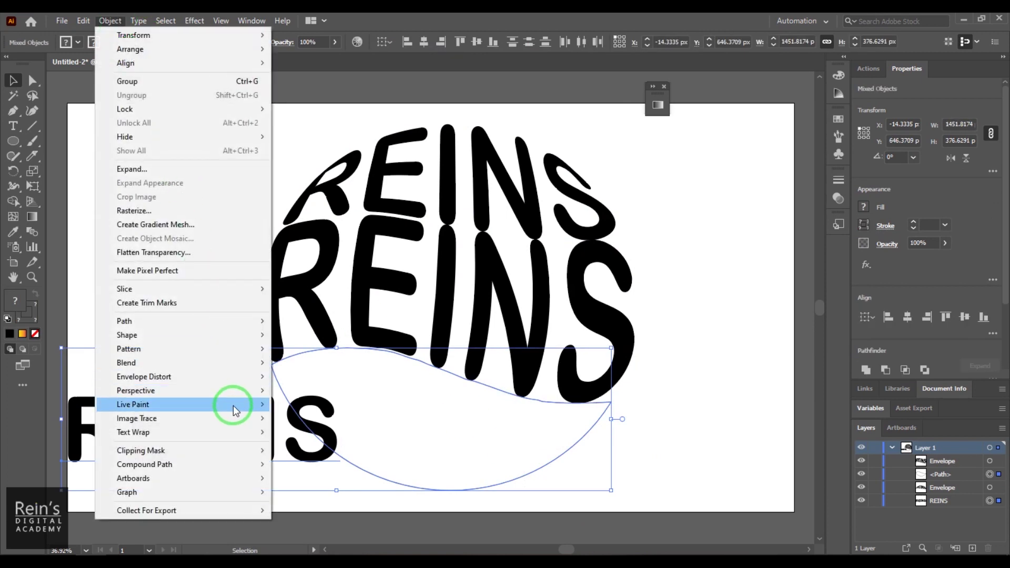
mouse_move(235, 391)
left_click(751, 440)
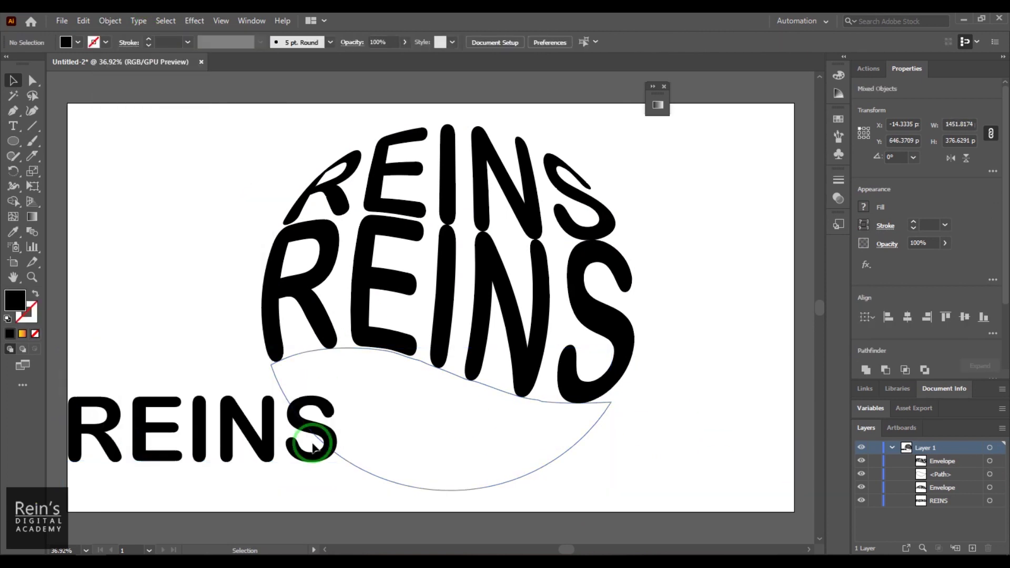
Distort the lowest REINS text into the lower ellipse piece using Envelope Distort with the top object.
left_click(214, 429)
left_click(513, 422, "shift")
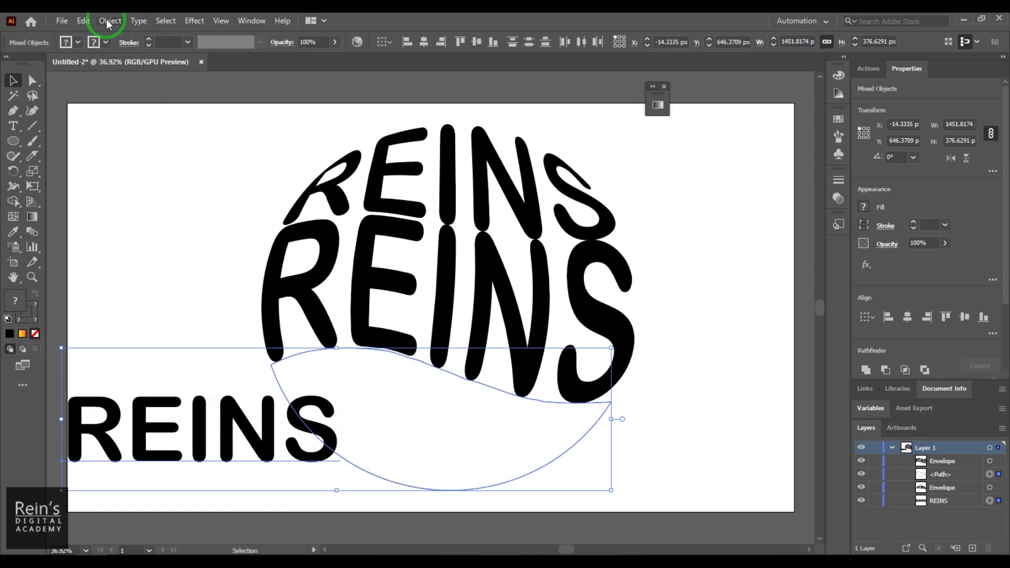
left_click(110, 21)
mouse_move(207, 377)
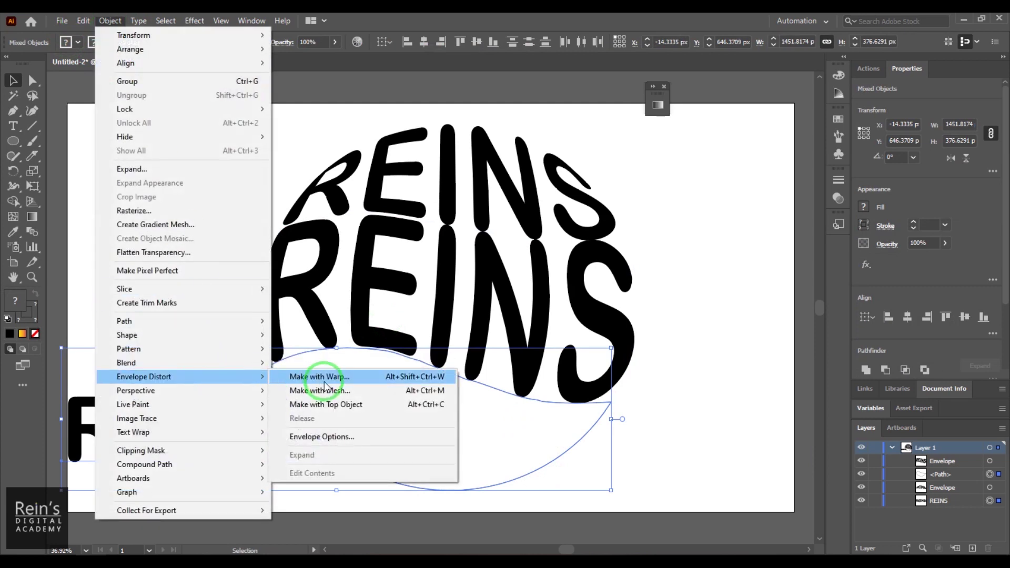
left_click(327, 400)
left_click(705, 299)
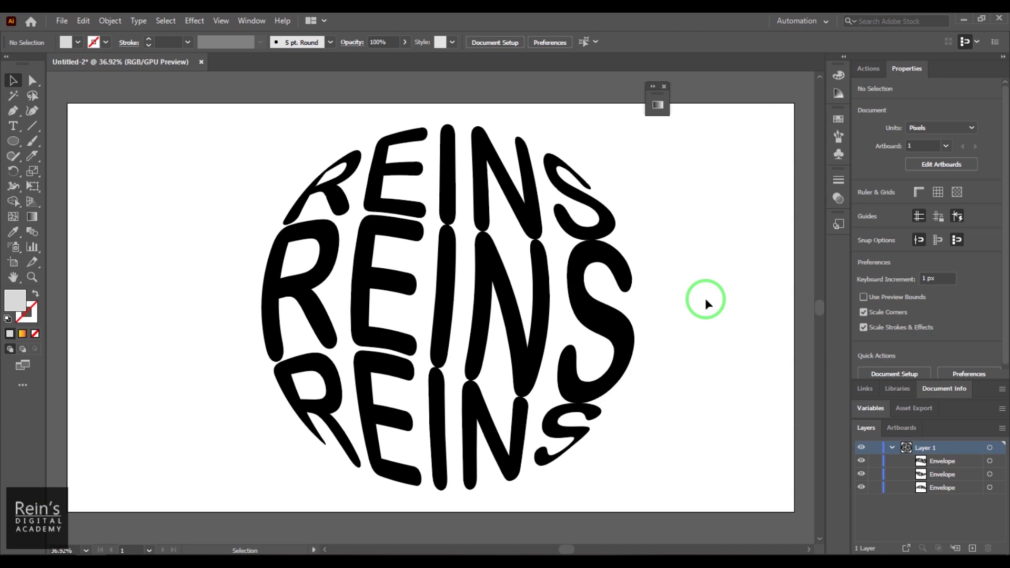
Try to fill all three envelope texts together with the yellow-orange color EDBA29.
left_click_drag(173, 145, 694, 491)
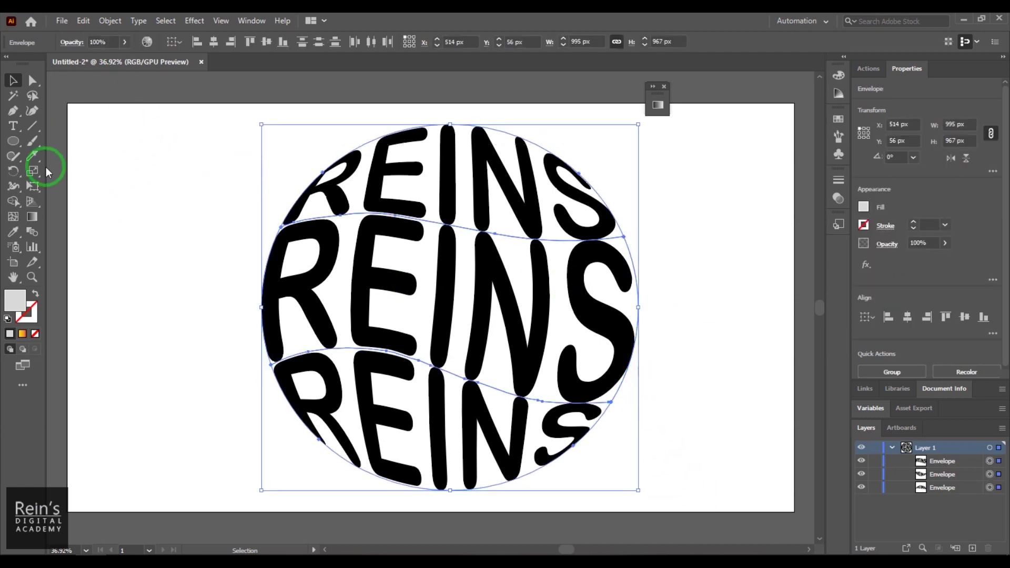
double_click(13, 301)
left_click_drag(788, 272, 779, 293)
left_click_drag(761, 157, 733, 165)
left_click(893, 159)
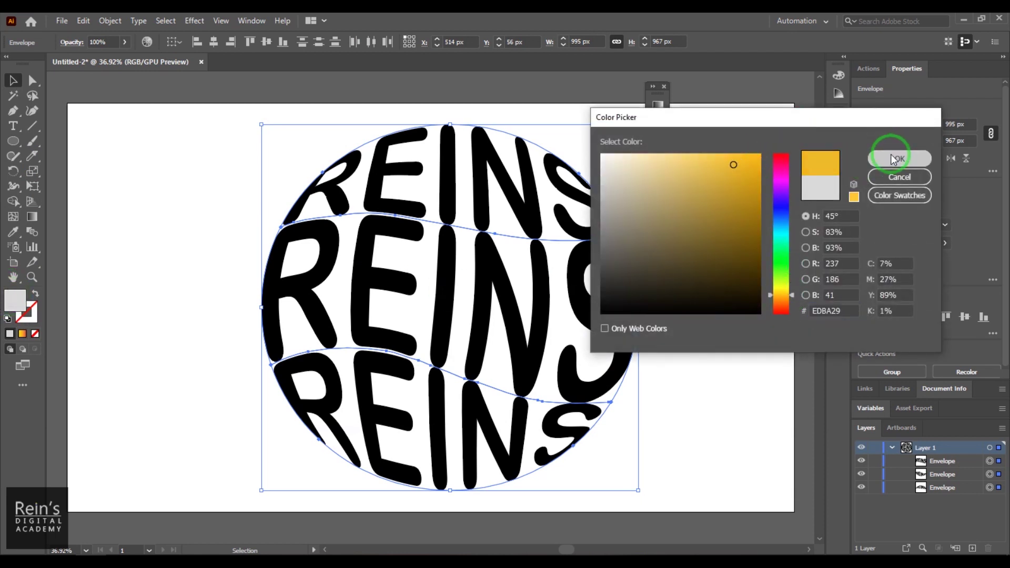
left_click(641, 257)
left_click(707, 247)
Try to give only the upper envelope text a saturated yellow fill.
left_click(397, 187)
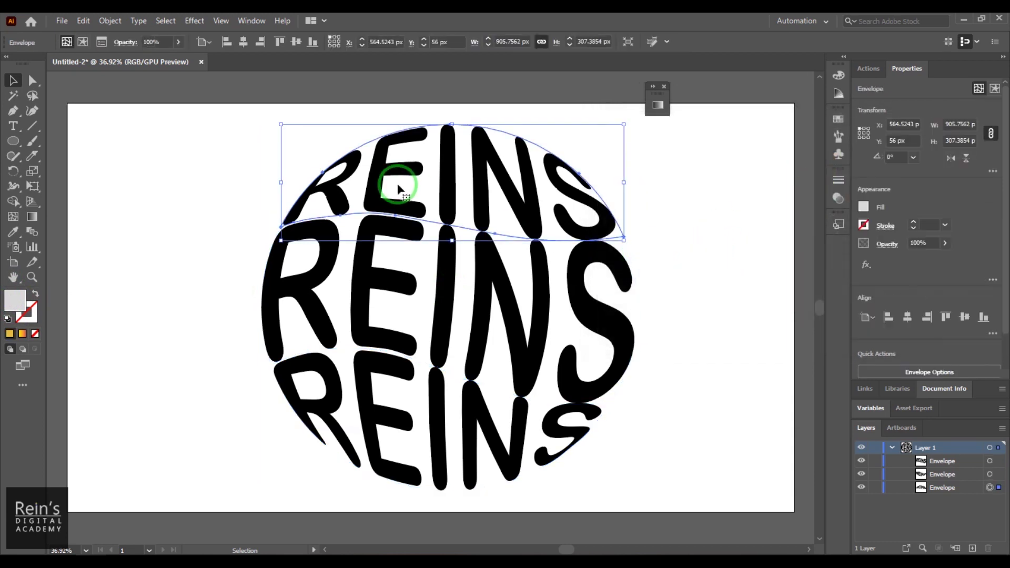
double_click(15, 303)
left_click(774, 287)
left_click(760, 158)
left_click(900, 159)
left_click(702, 268)
Expand all three envelope texts into editable shapes with the Object and Fill options enabled.
left_click_drag(248, 145, 668, 464)
right_click(436, 199)
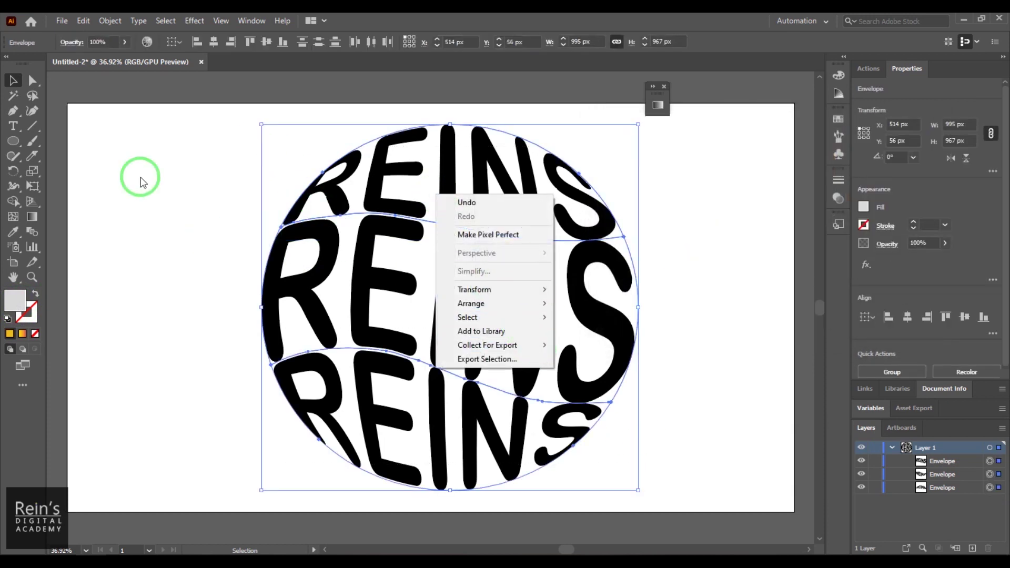
left_click(111, 20)
left_click(187, 167)
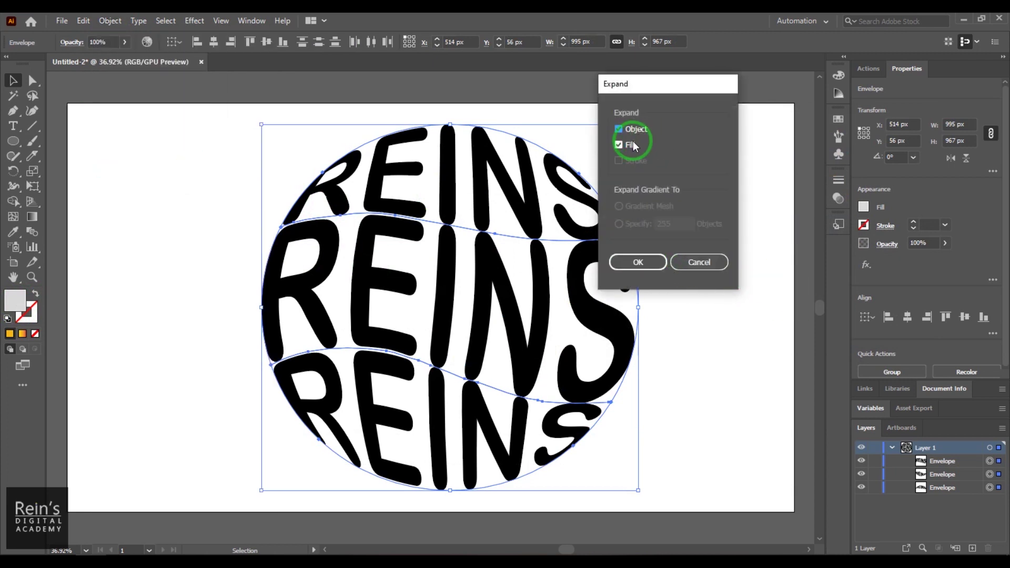
left_click(639, 261)
left_click(683, 298)
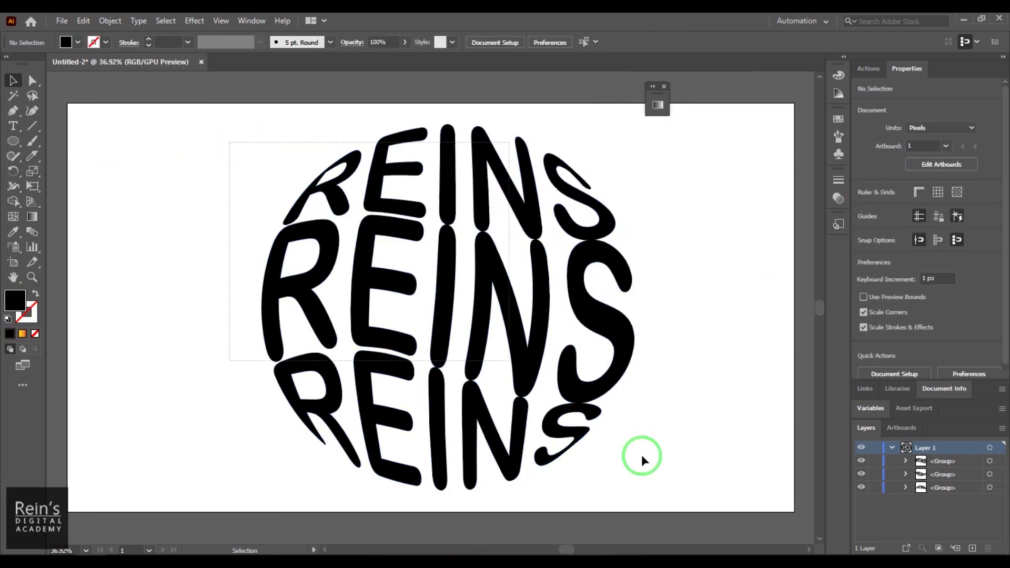
Fill all three expanded REINS groups with the yellow color FFD400.
key("ctrl+a")
left_click(18, 302)
double_click(18, 303)
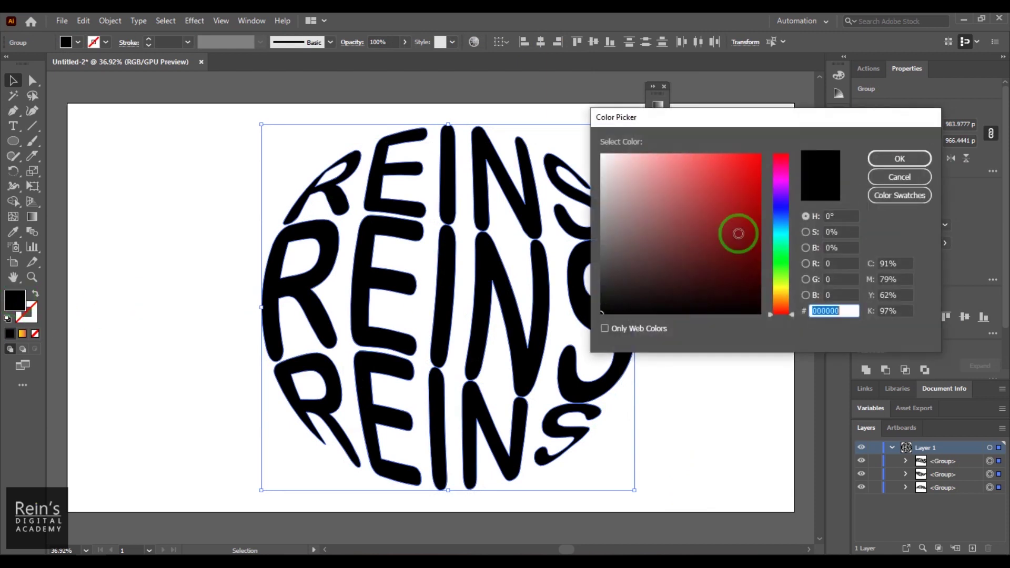
left_click(781, 292)
left_click_drag(737, 161, 766, 151)
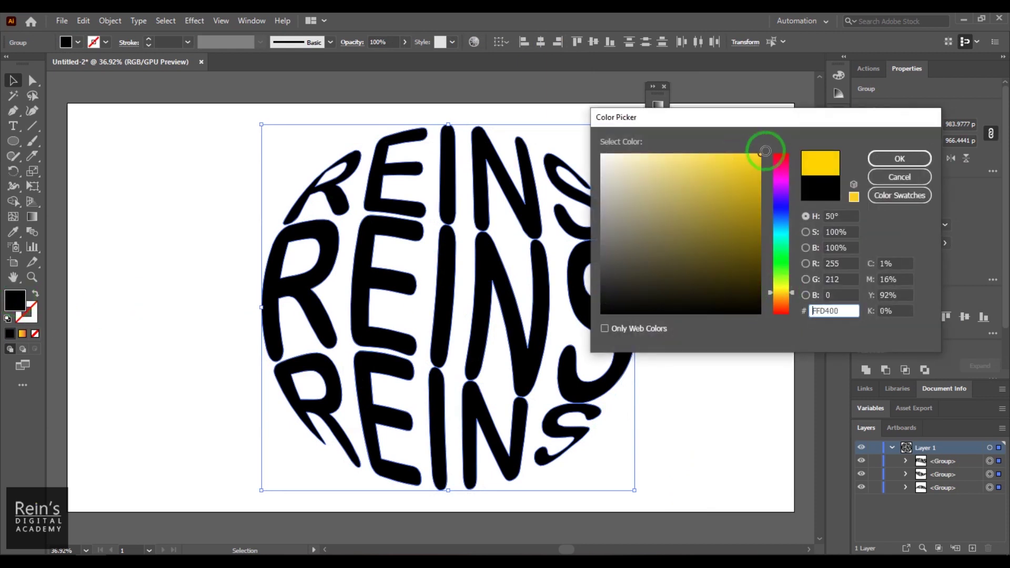
left_click(882, 156)
left_click(693, 254)
Duplicate the round yellow REINS artwork, scale the copy down to about 551 x 541 px, and place it at the artboard's left edge.
left_click_drag(185, 147, 721, 493)
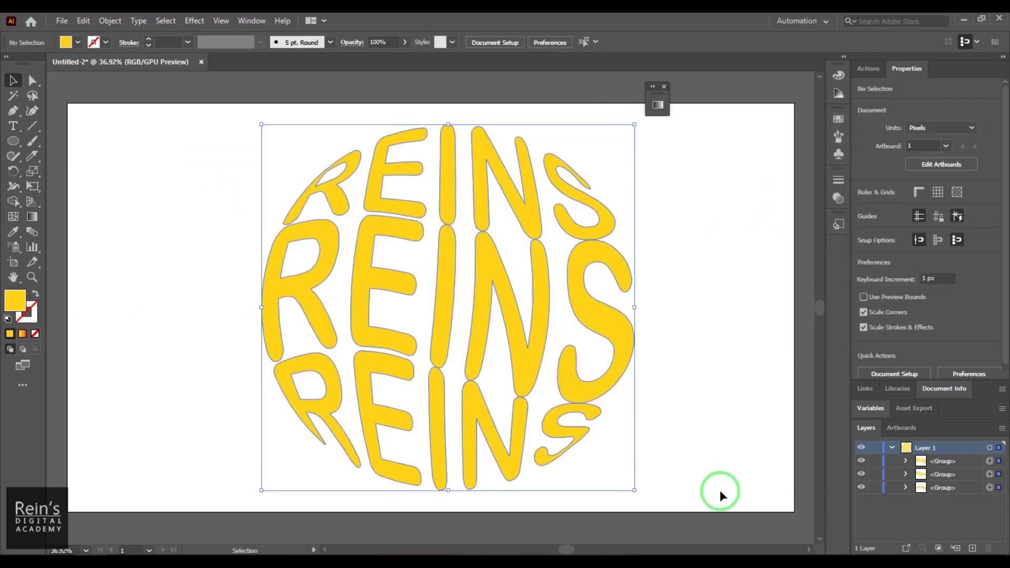
left_click_drag(494, 312, 564, 316)
left_click_drag(699, 153, 536, 314)
left_click_drag(428, 418, 444, 310)
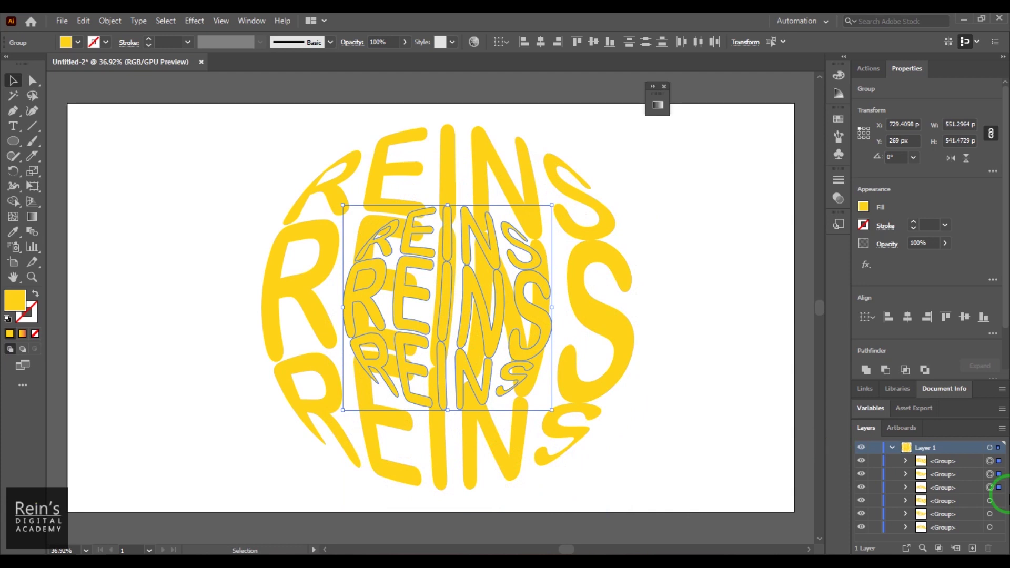
left_click(110, 20)
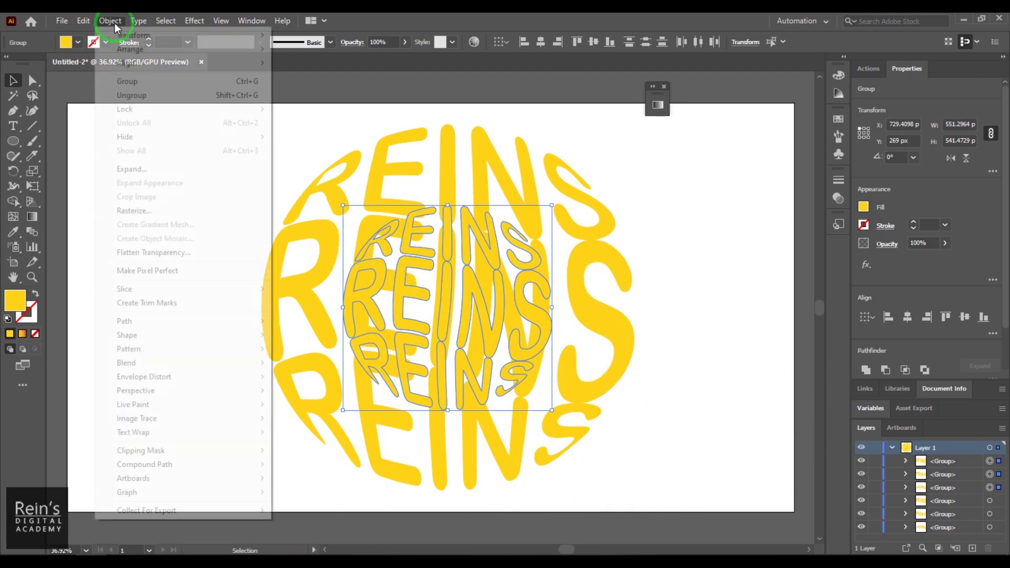
left_click_drag(404, 293, 133, 245)
Make one compound path from the small REINS copy and another from the large REINS artwork.
left_click(110, 20)
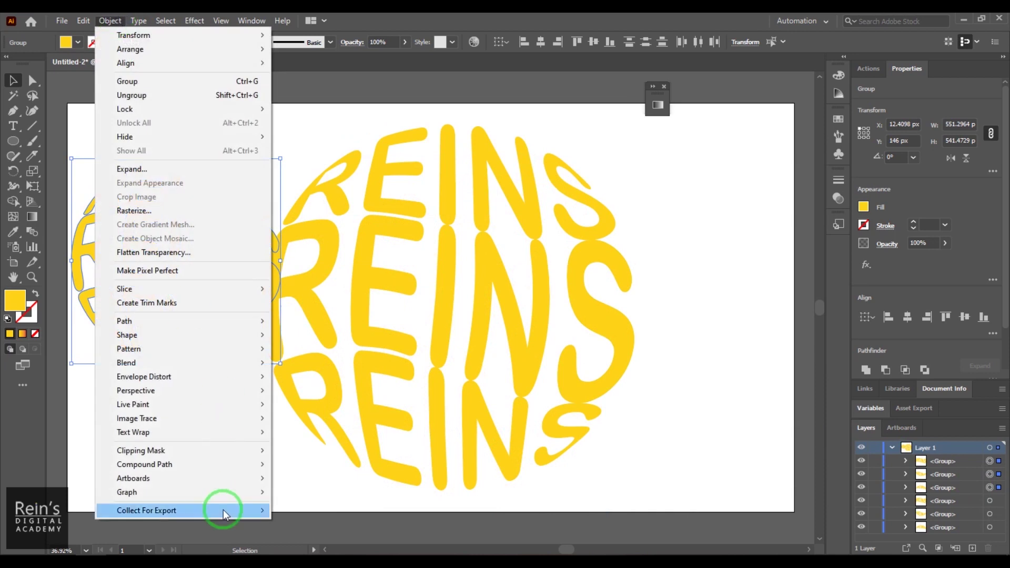
mouse_move(221, 464)
left_click(298, 462)
left_click_drag(319, 150, 737, 474)
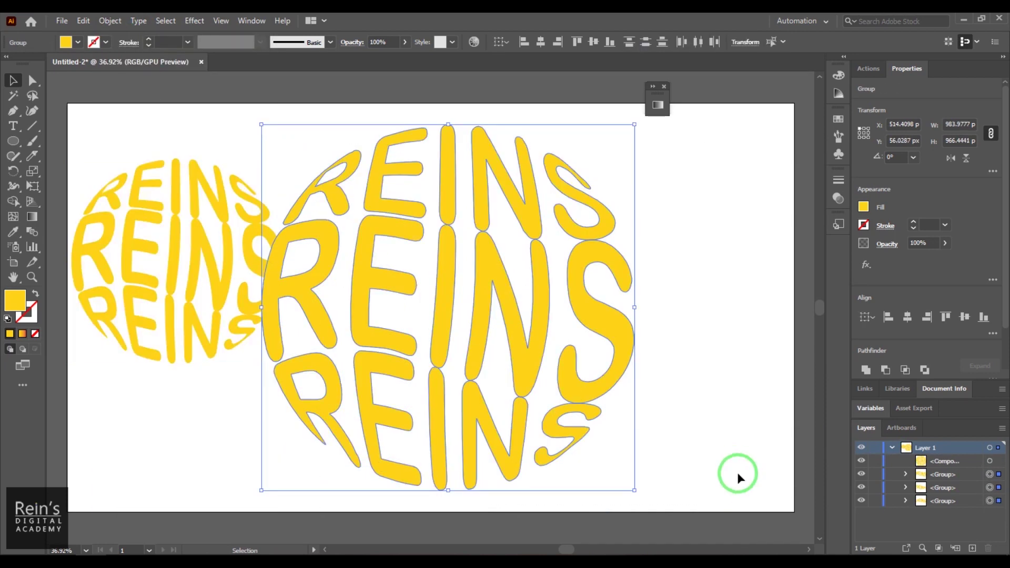
left_click(117, 22)
mouse_move(223, 460)
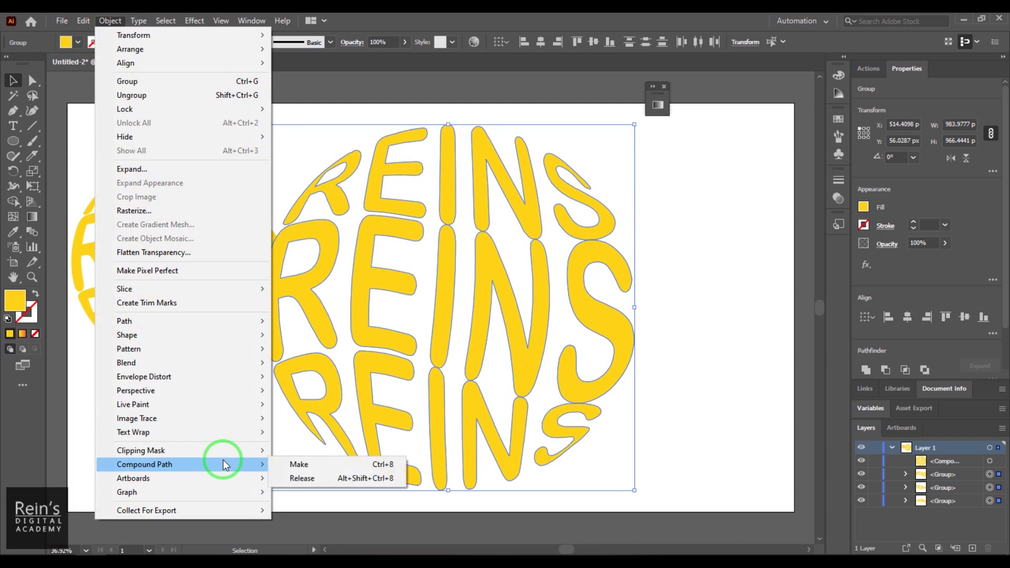
left_click(296, 467)
Recolor the small REINS artwork with the C=0 M=80 Y=95 K=0 swatch and shift its fill to a brighter, saturated orange.
left_click(147, 196)
key("ctrl+8")
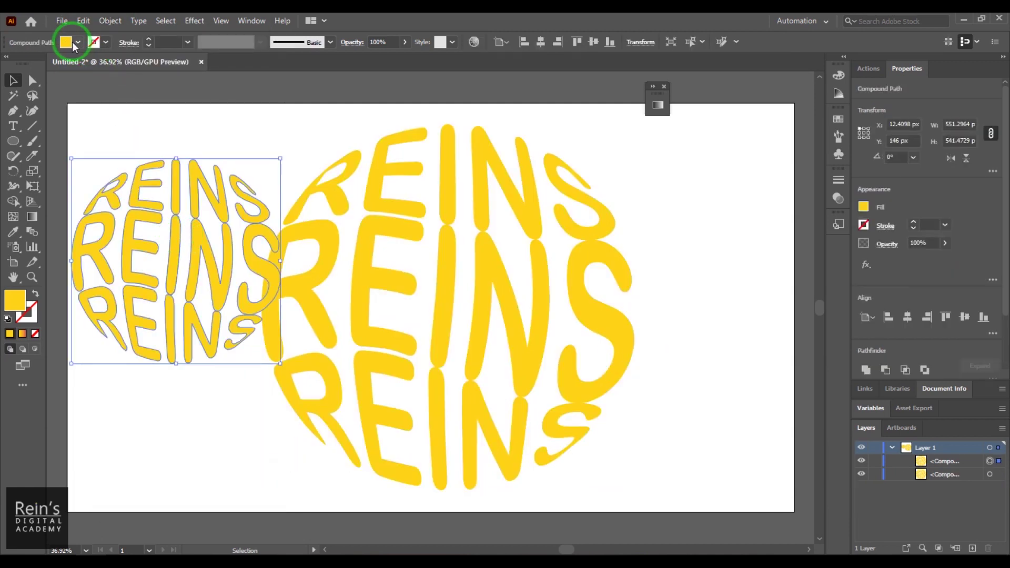
left_click(78, 42)
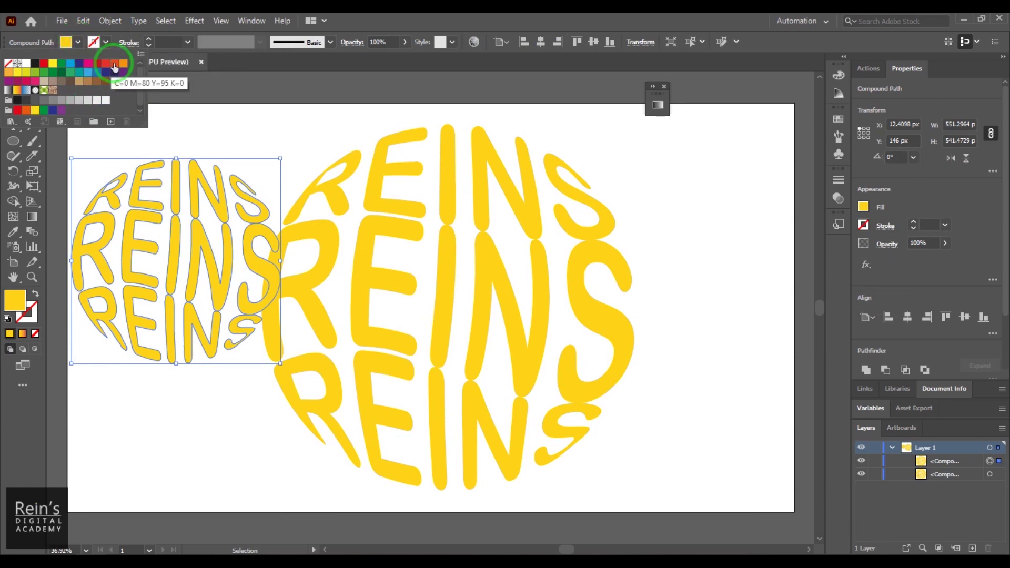
left_click(114, 63)
left_click(152, 395)
double_click(15, 300)
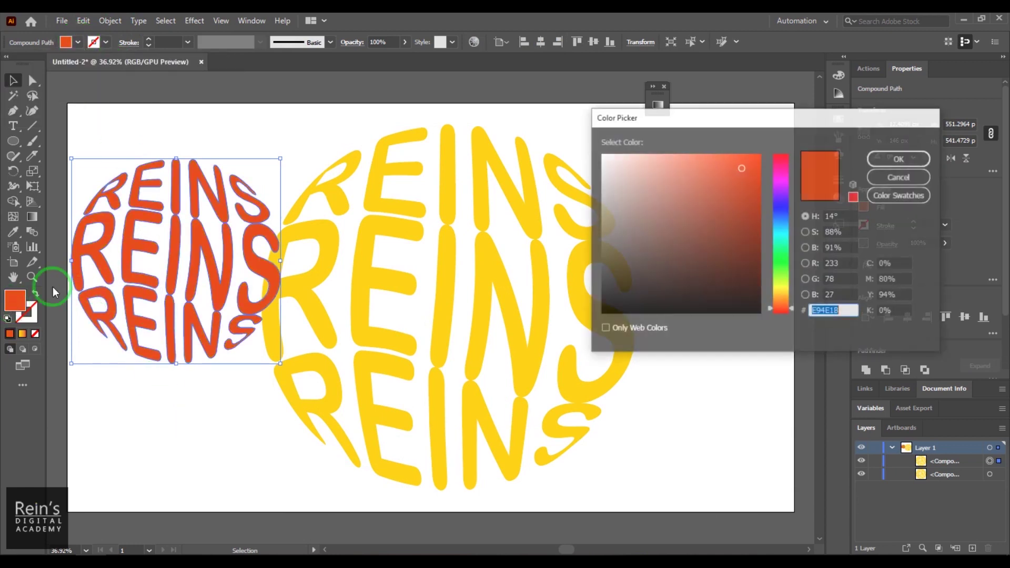
left_click_drag(756, 167, 773, 151)
left_click(784, 295)
left_click(898, 159)
Move the small orange REINS artwork right to overlap the large yellow one, and send it to the back.
left_click_drag(216, 267, 342, 266)
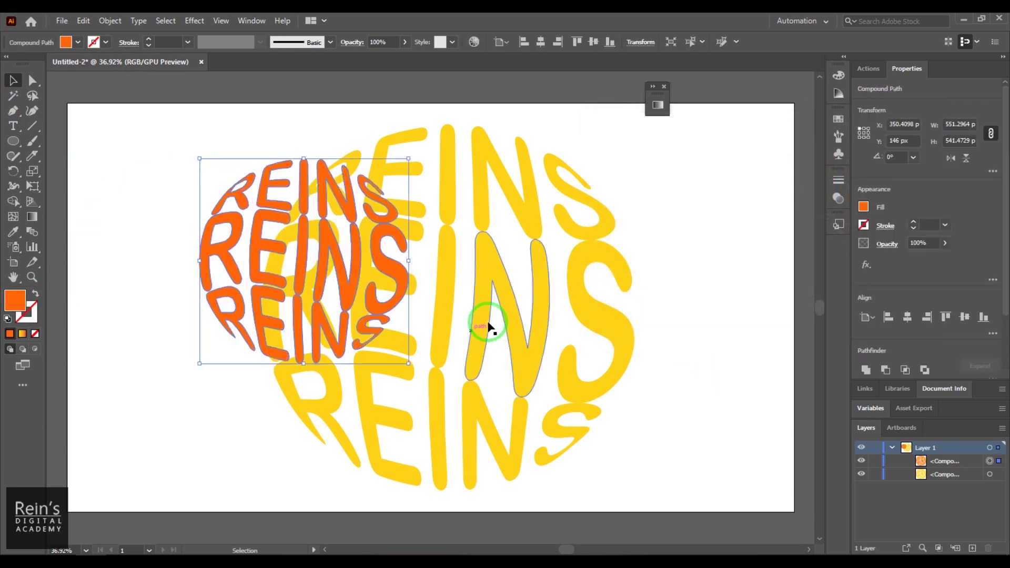
right_click(244, 203)
mouse_move(373, 345)
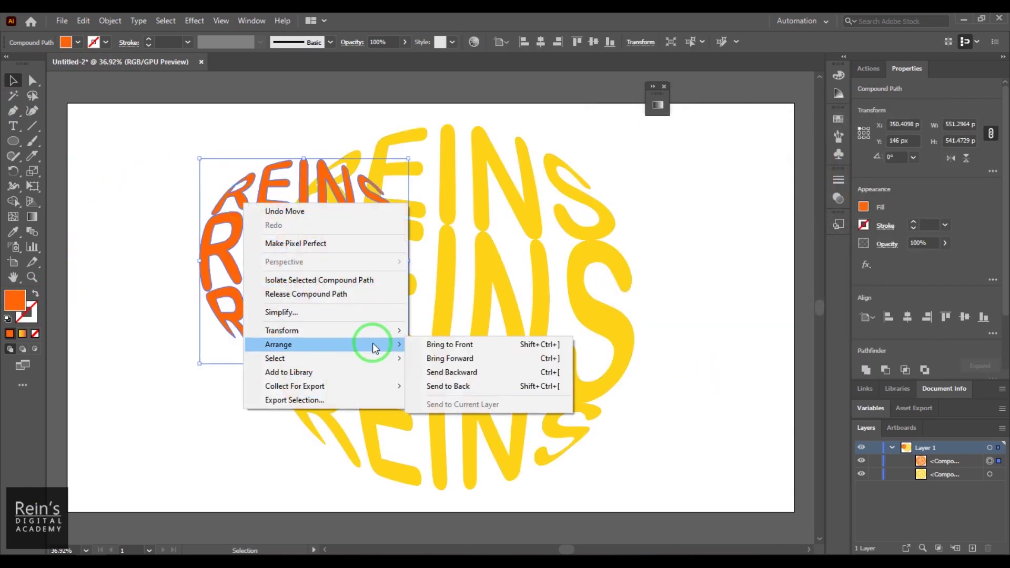
left_click(504, 383)
left_click(704, 343)
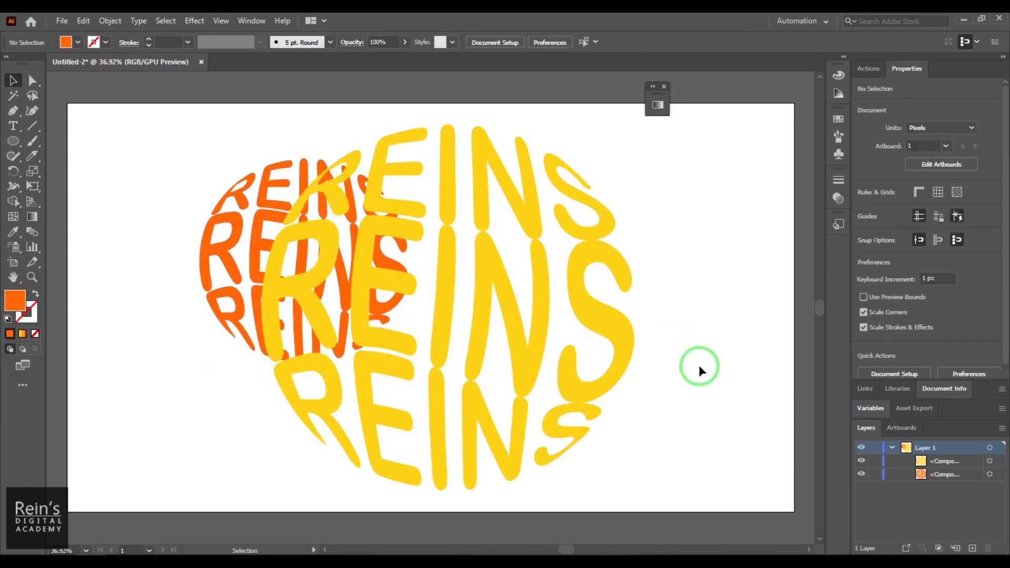
Make a blend between the large yellow REINS compound path and the small orange REINS compound path.
left_click(450, 206)
left_click(213, 221, "shift")
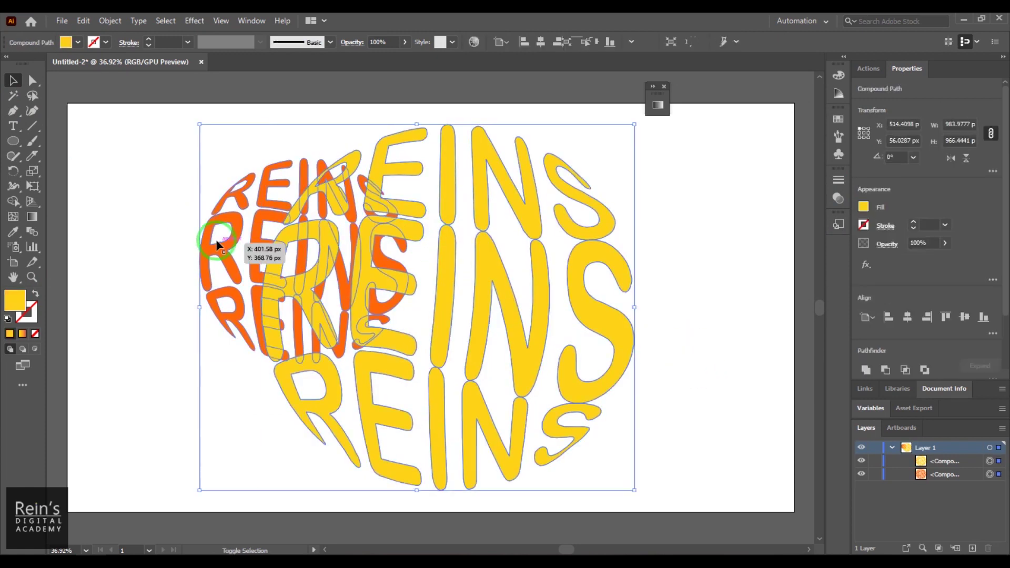
left_click(110, 20)
mouse_move(219, 363)
left_click(339, 360)
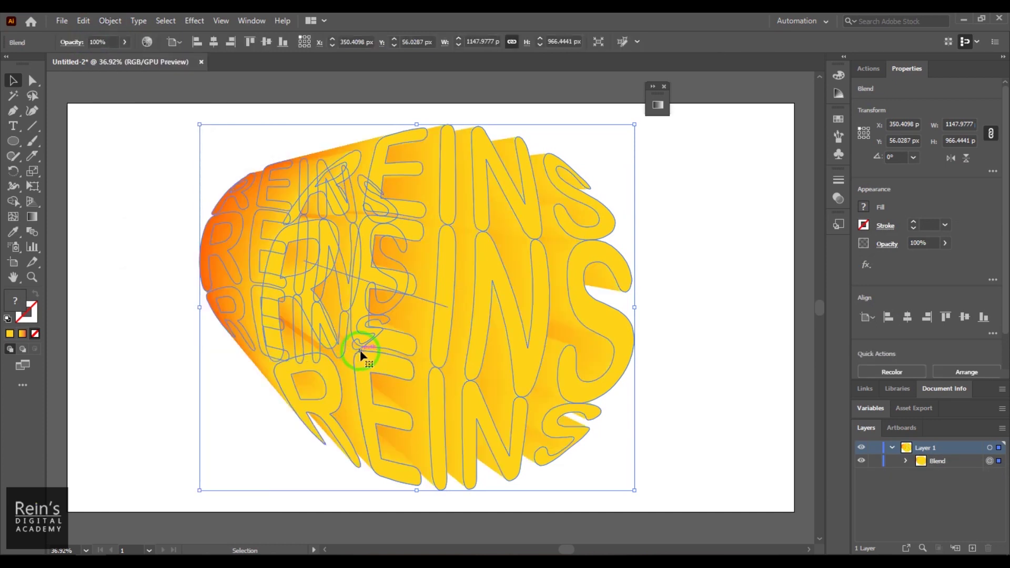
Move the orange-end anchor point of the blend's spine to about X 1044 px, Y 523 px, near the large artwork's centre, and reselect the whole blend.
left_click(112, 238)
left_click(211, 226)
left_click(13, 131)
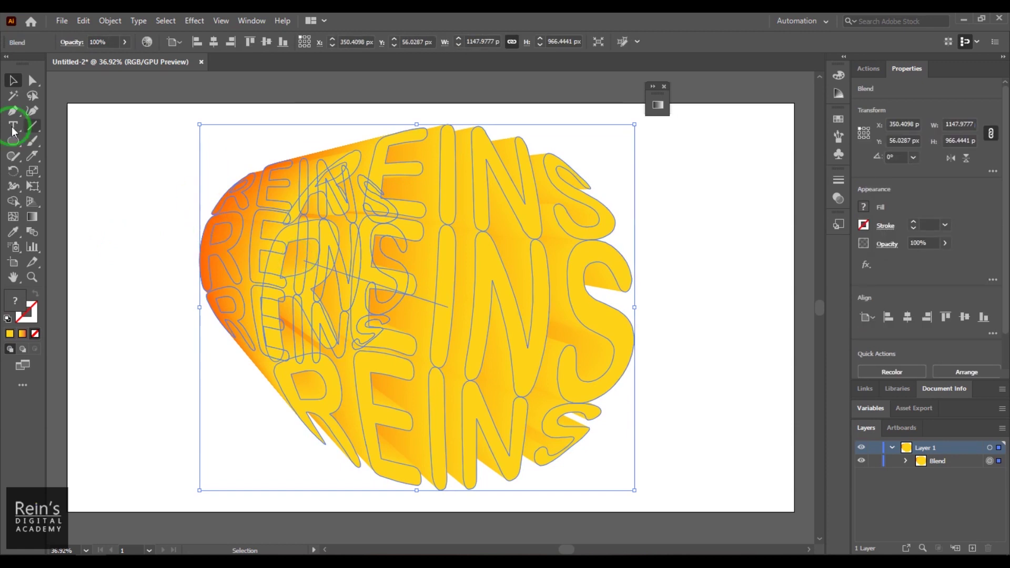
left_click(30, 82)
left_click(239, 258)
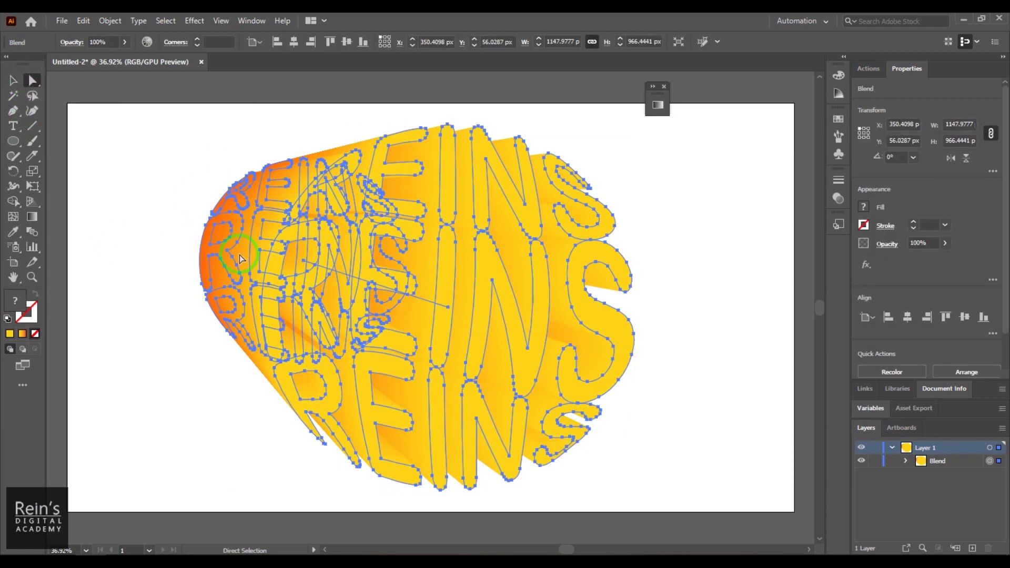
left_click_drag(305, 263, 462, 300)
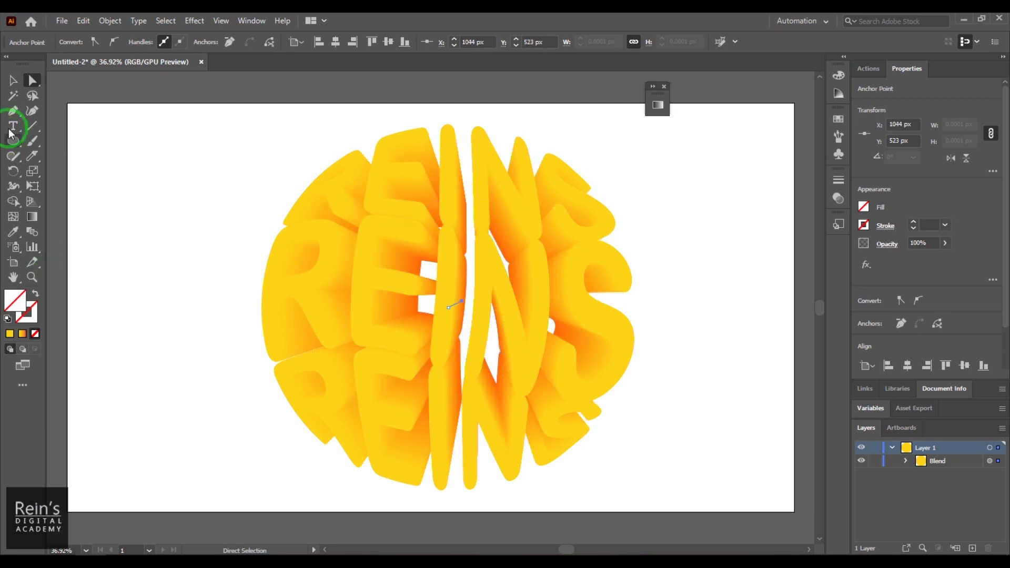
left_click(14, 80)
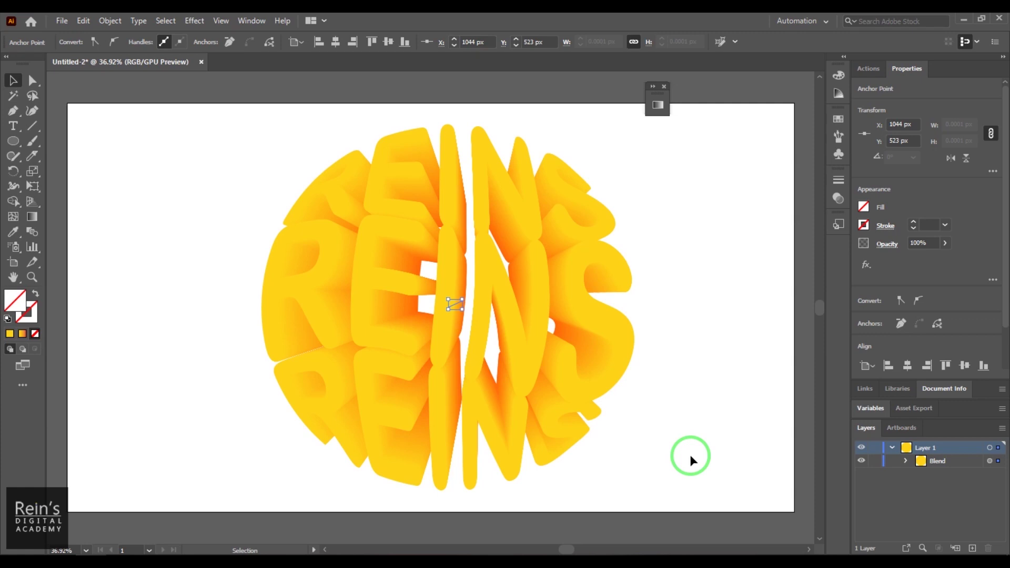
left_click(322, 302)
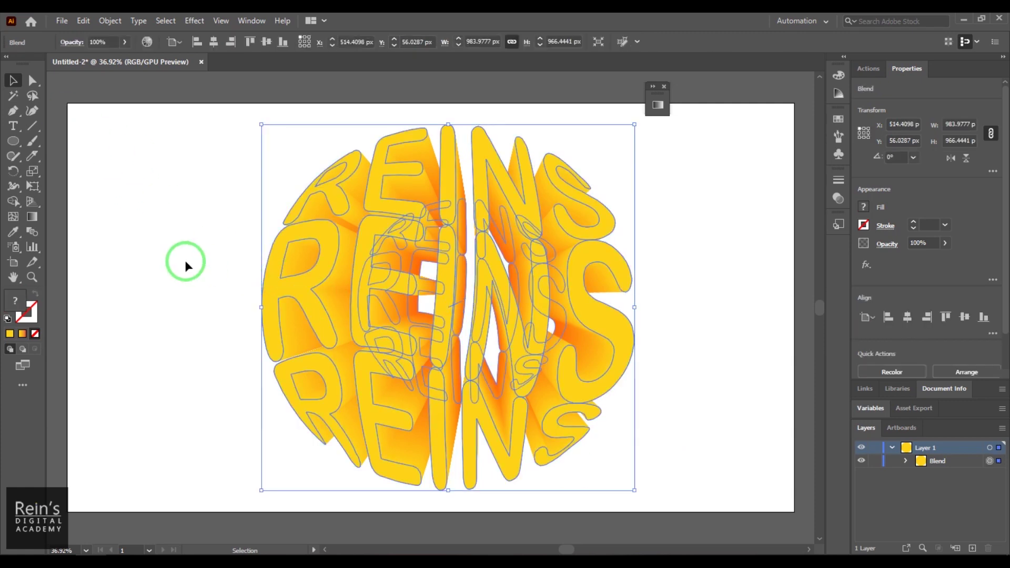